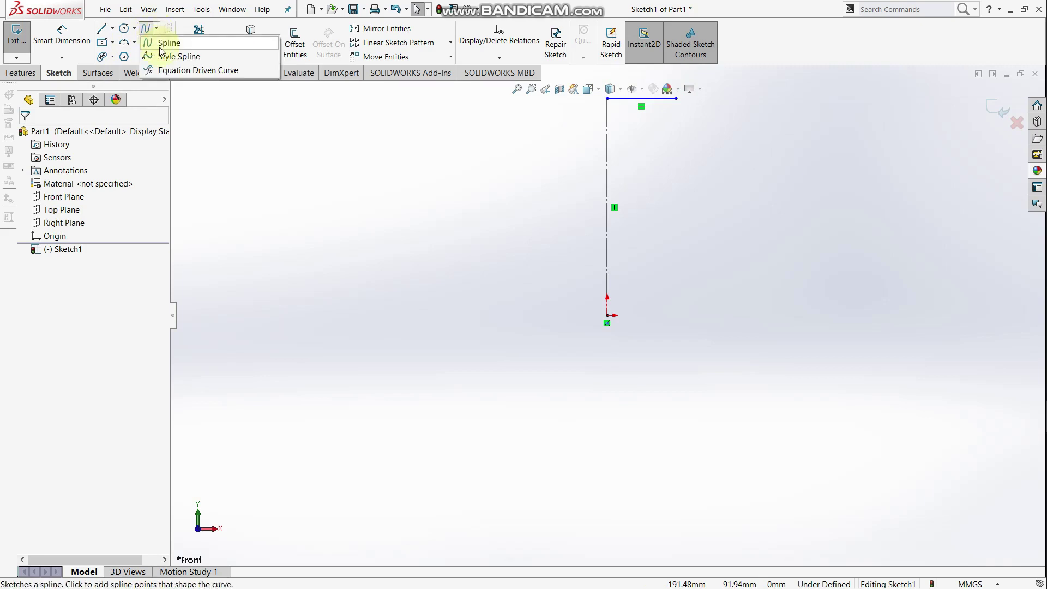
# Sketch a two-point spline about 26 mm long, running from the origin outward and slightly downward.
pyautogui.click(161, 46)
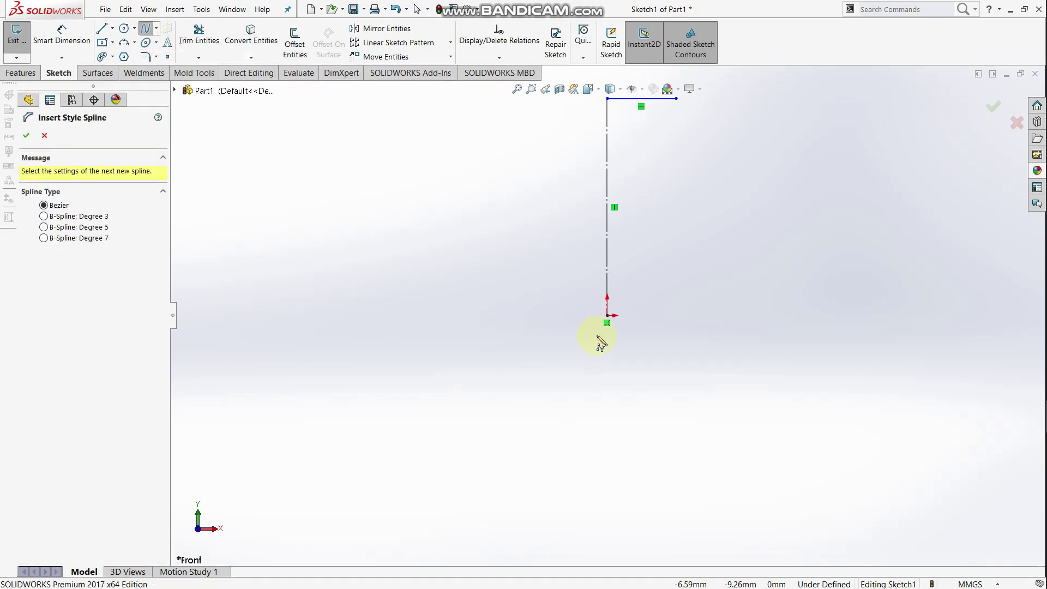
pyautogui.click(630, 334)
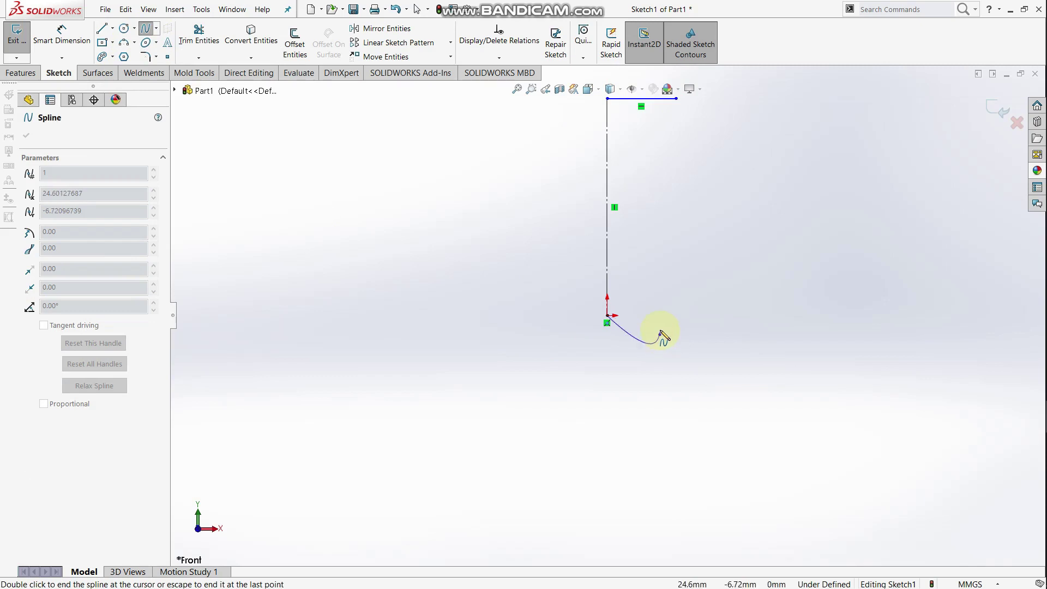
pyautogui.doubleClick(660, 335)
pyautogui.scroll(-3, 623, 331)
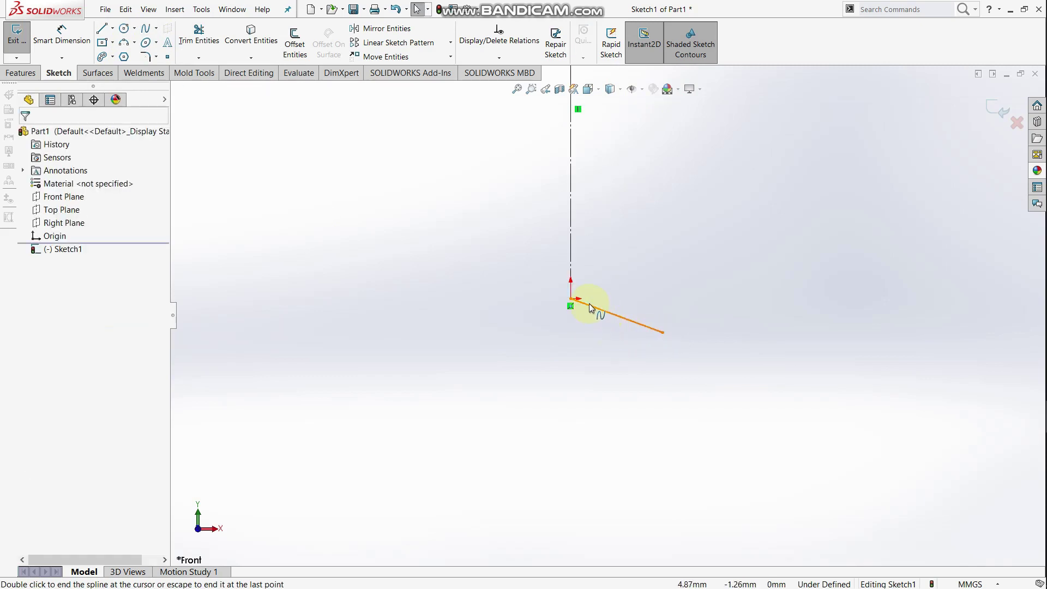
# Add a Horizontal relation to the short spline's tangent handle at the origin.
pyautogui.click(592, 307)
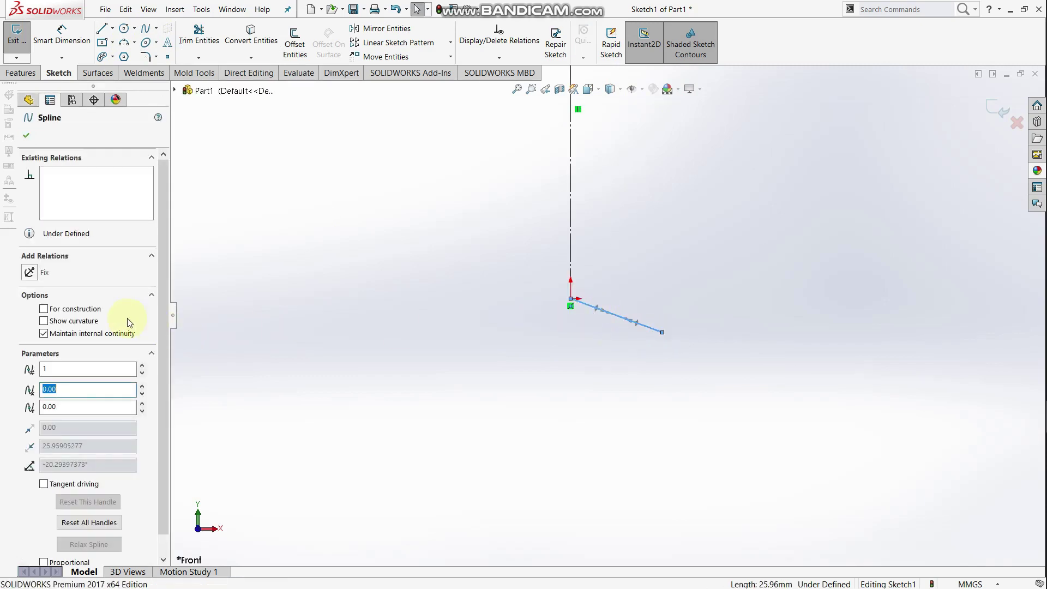
pyautogui.click(607, 314)
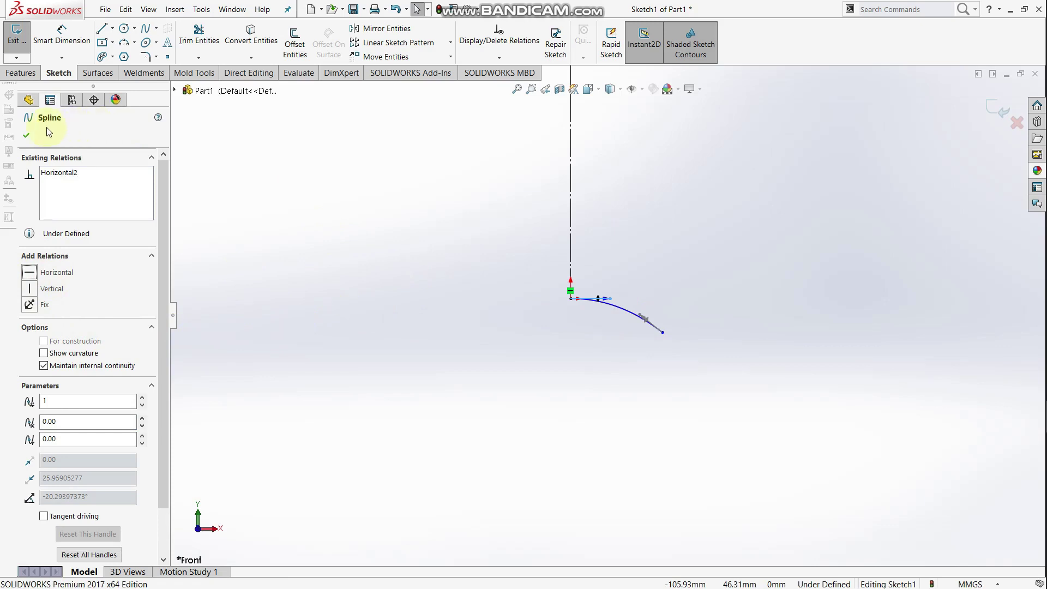
pyautogui.click(27, 136)
# Sketch the vase's side as a four-point spline from the short base spline's outer end to the top line's outer end.
pyautogui.scroll(4, 661, 191)
pyautogui.scroll(-2, 663, 192)
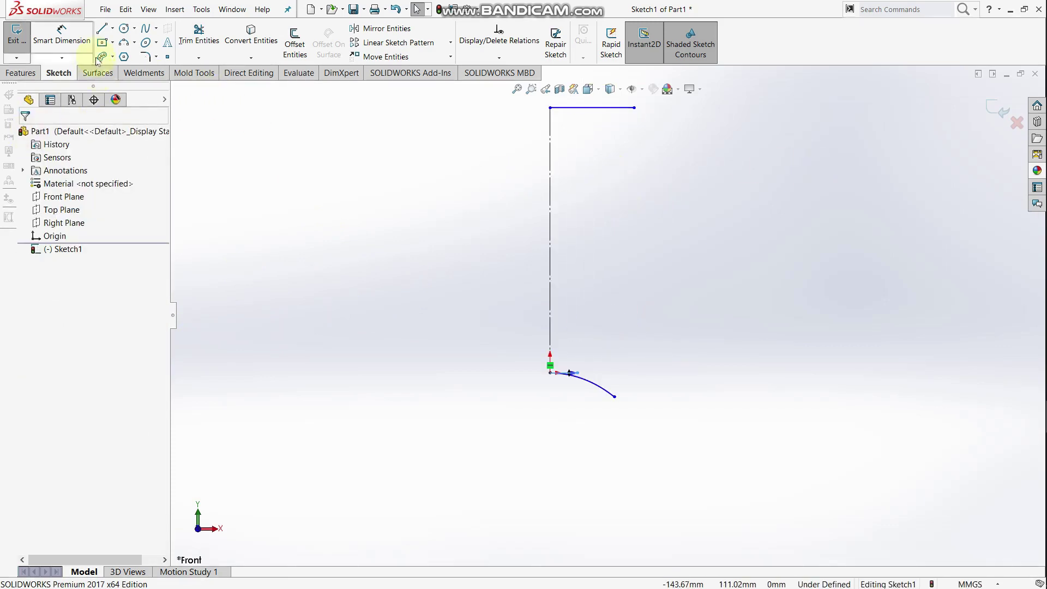
pyautogui.click(158, 29)
pyautogui.click(157, 41)
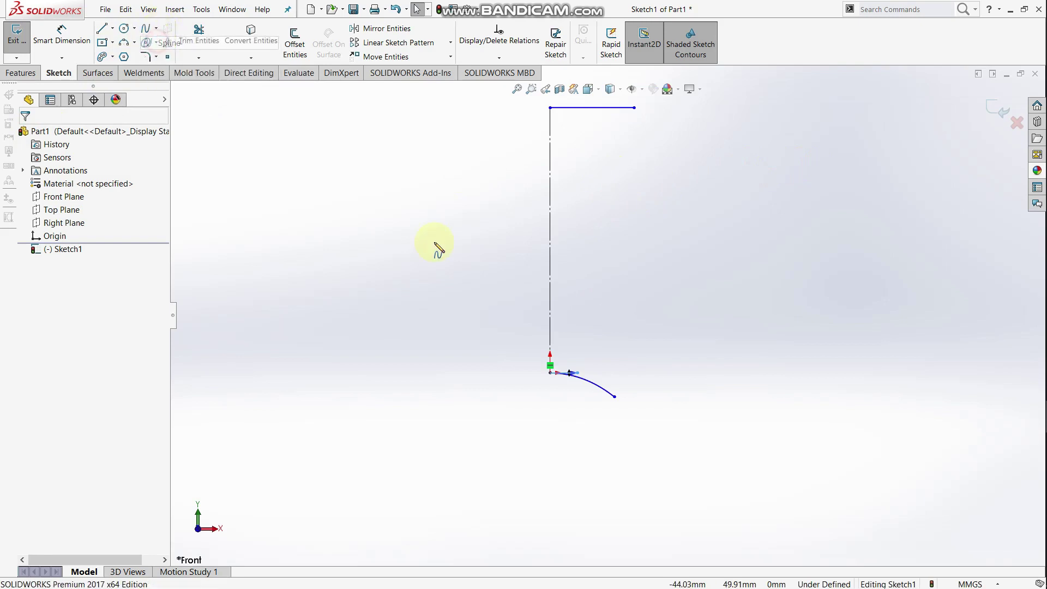
pyautogui.click(616, 397)
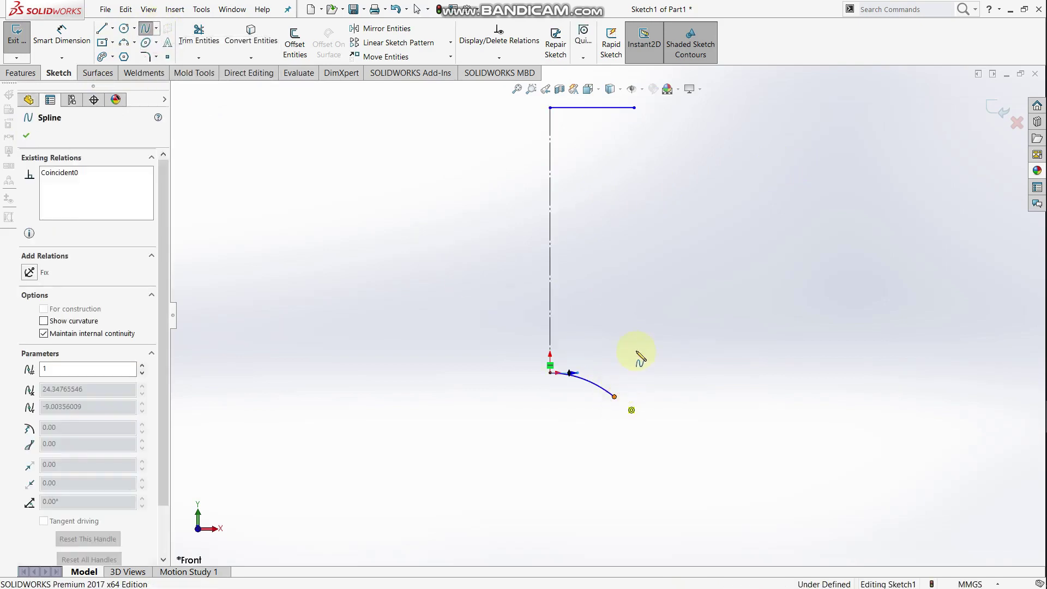
pyautogui.click(659, 242)
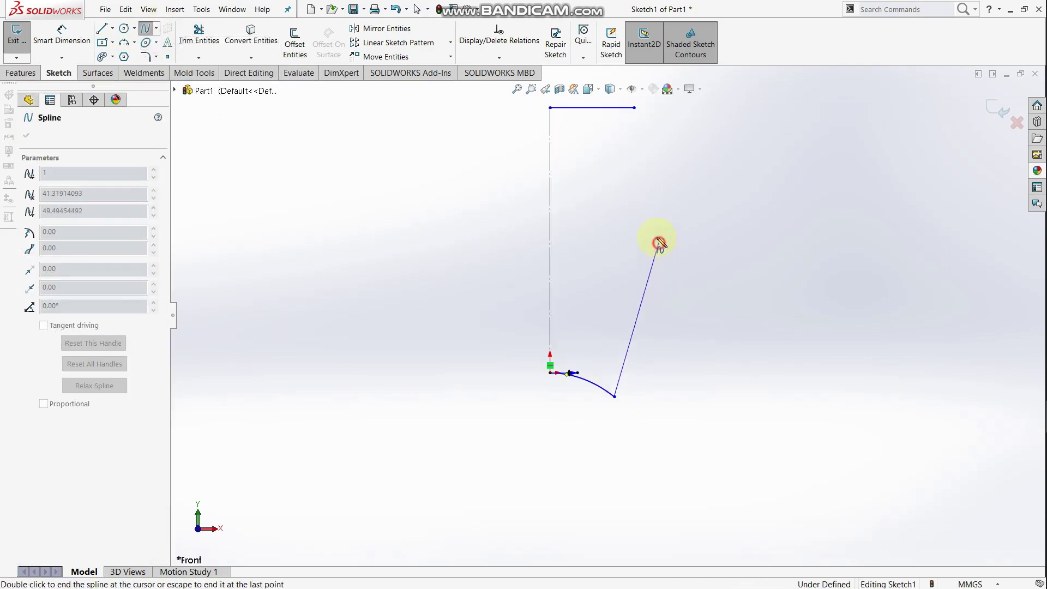
pyautogui.click(621, 168)
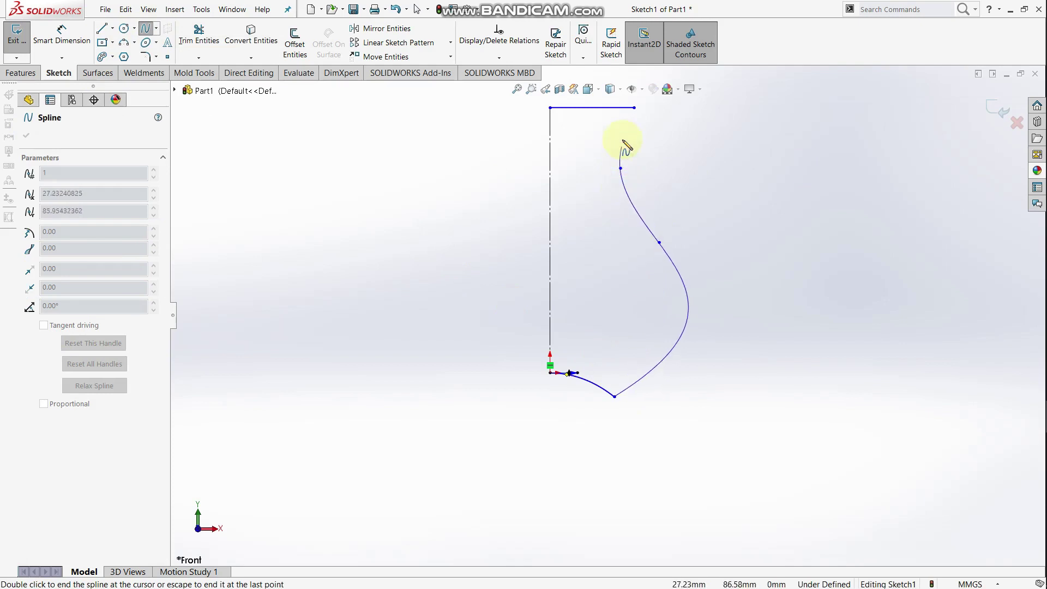
pyautogui.click(633, 108)
pyautogui.press('Escape')
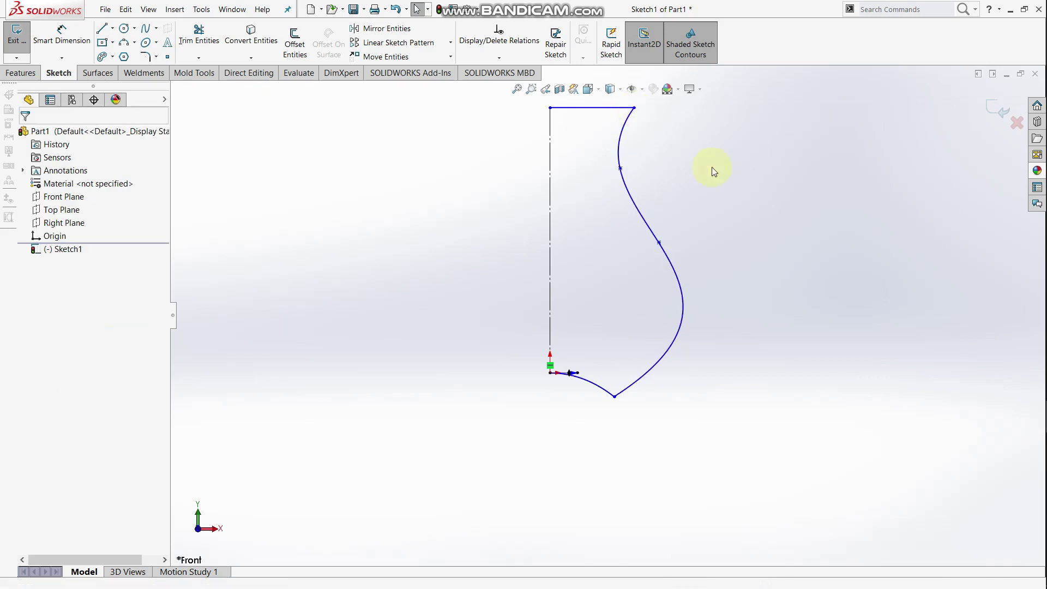
# Close the profile with a vertical line about 101 mm long over the centerline, from the top line's inner end to the origin.
pyautogui.scroll(2, 642, 158)
pyautogui.scroll(-1, 611, 139)
pyautogui.scroll(1, 704, 324)
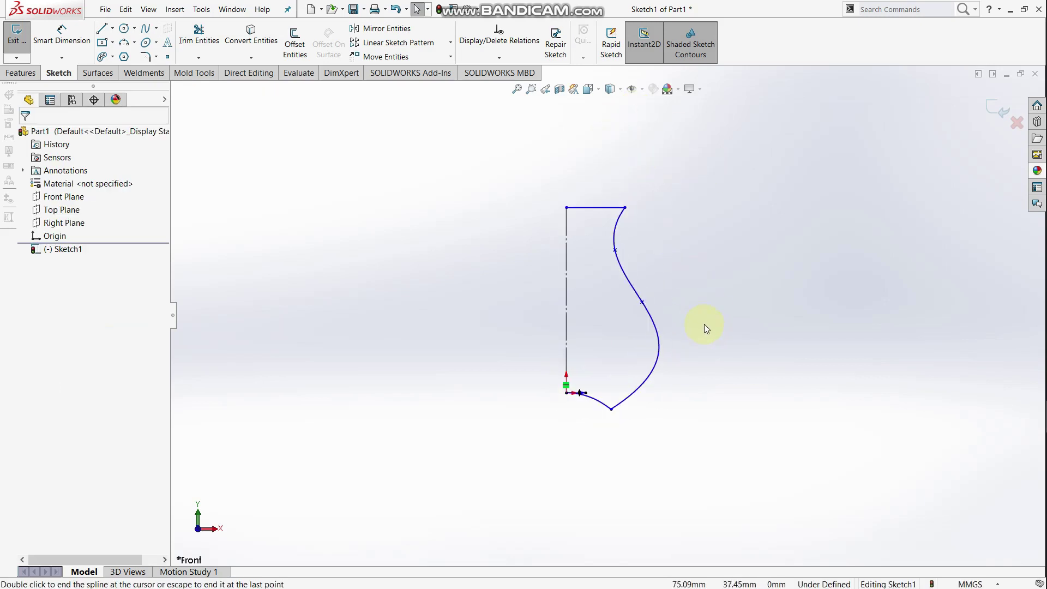
pyautogui.click(112, 28)
pyautogui.click(112, 43)
pyautogui.moveTo(566, 209); pyautogui.dragTo(567, 394)
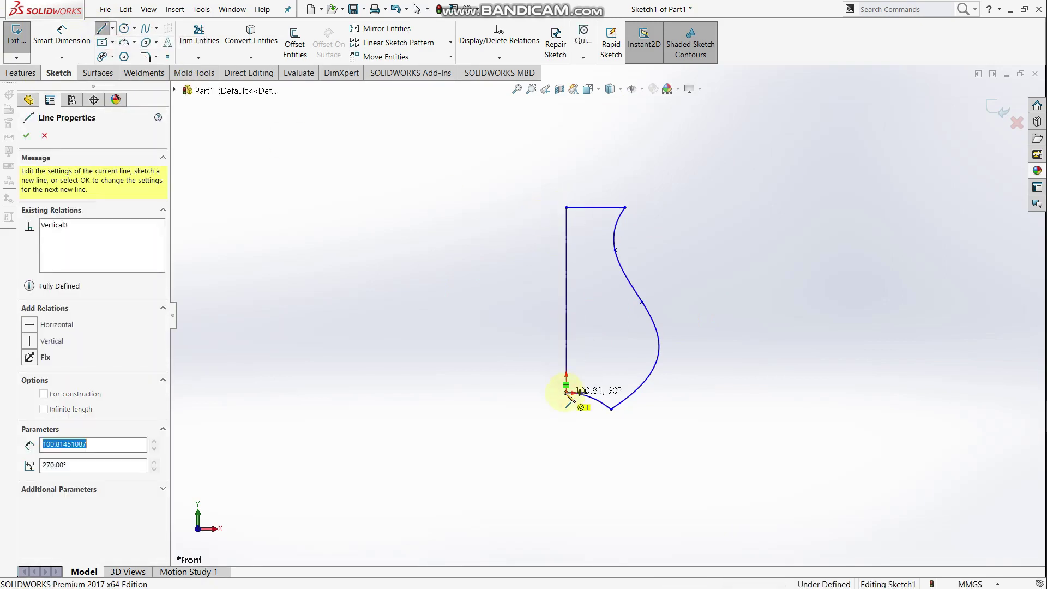
pyautogui.press('Escape')
# Revolve the closed vase profile 360 degrees about its vertical line as a solid boss.
pyautogui.click(20, 73)
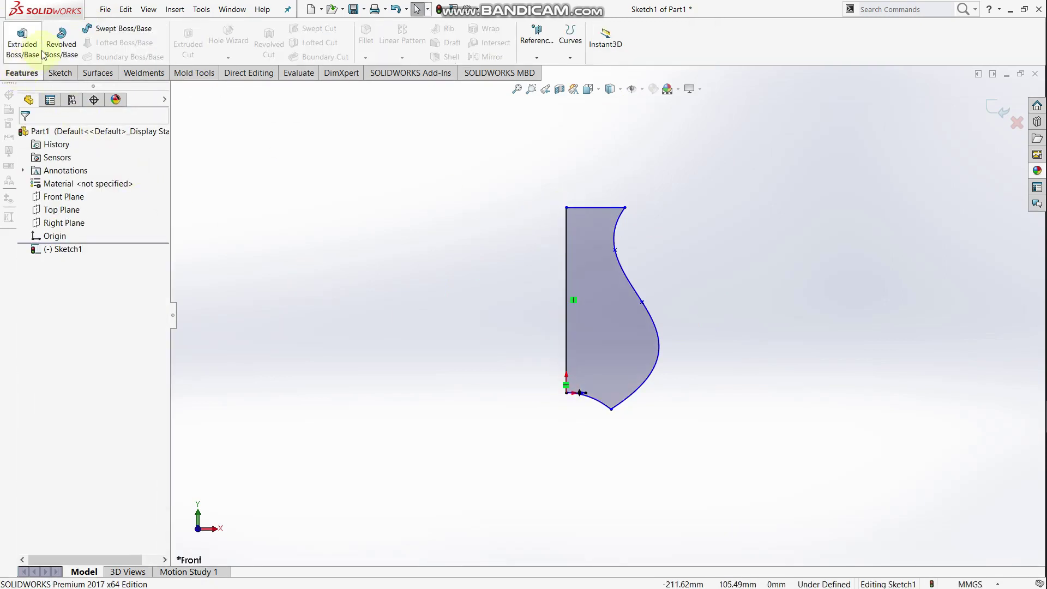
pyautogui.click(77, 50)
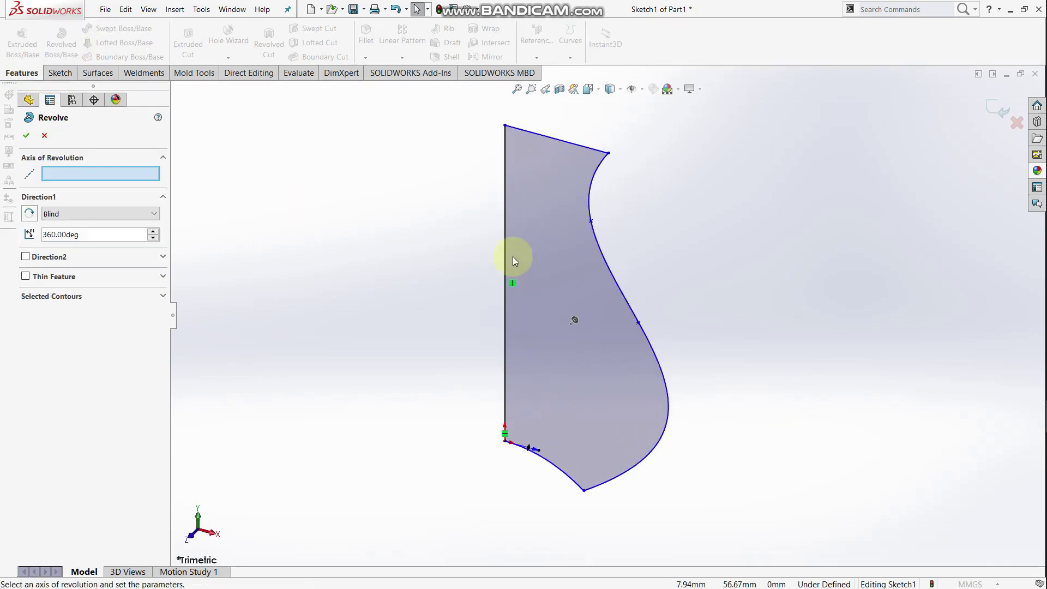
pyautogui.click(541, 294)
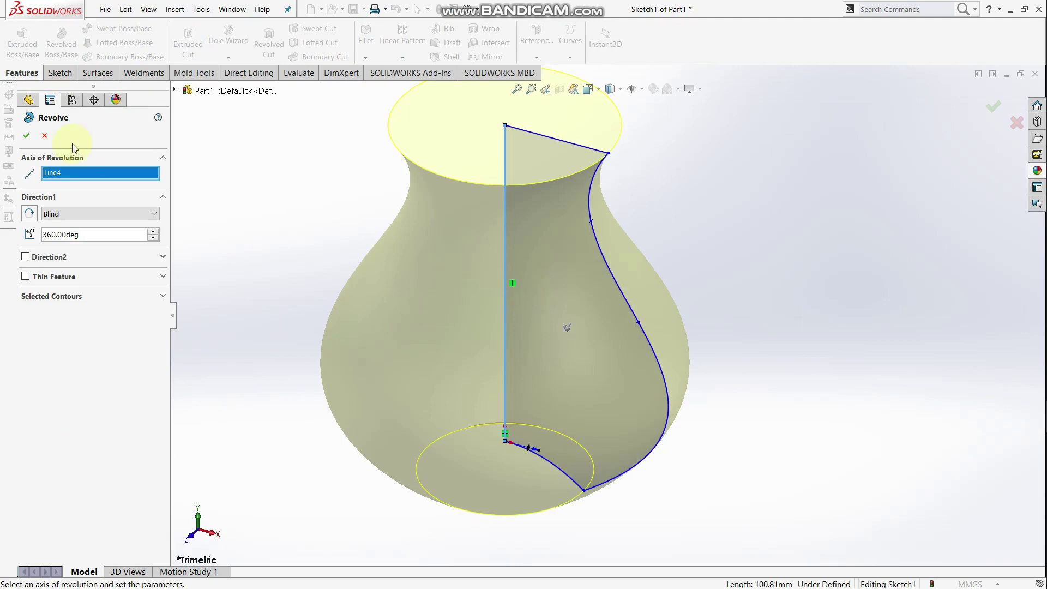
pyautogui.click(25, 137)
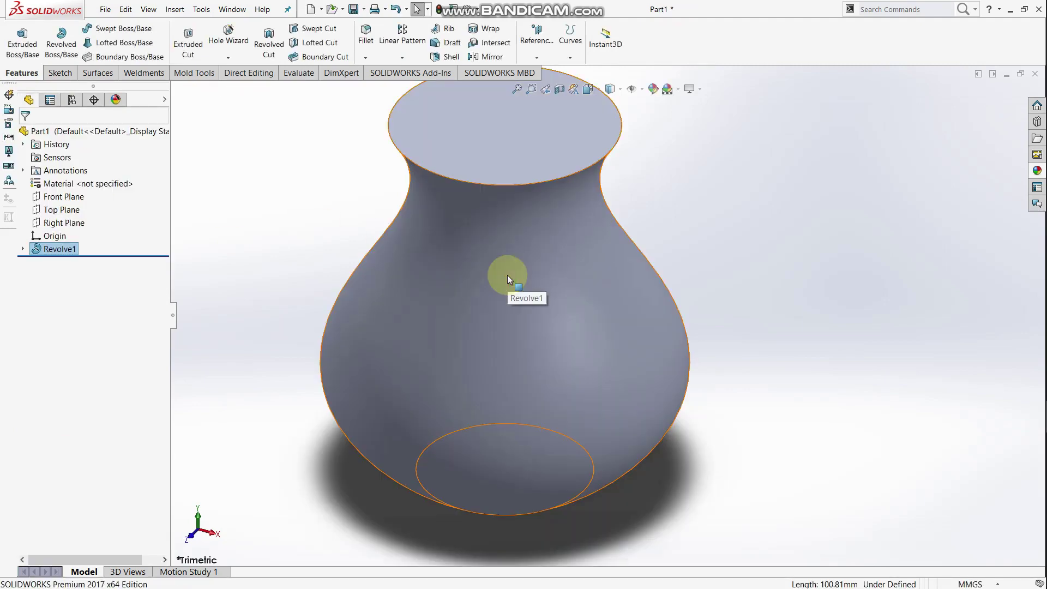
# Create an offset surface 1 mm outside the vase's side face and curved bottom face.
pyautogui.press('space')
pyautogui.click(510, 325)
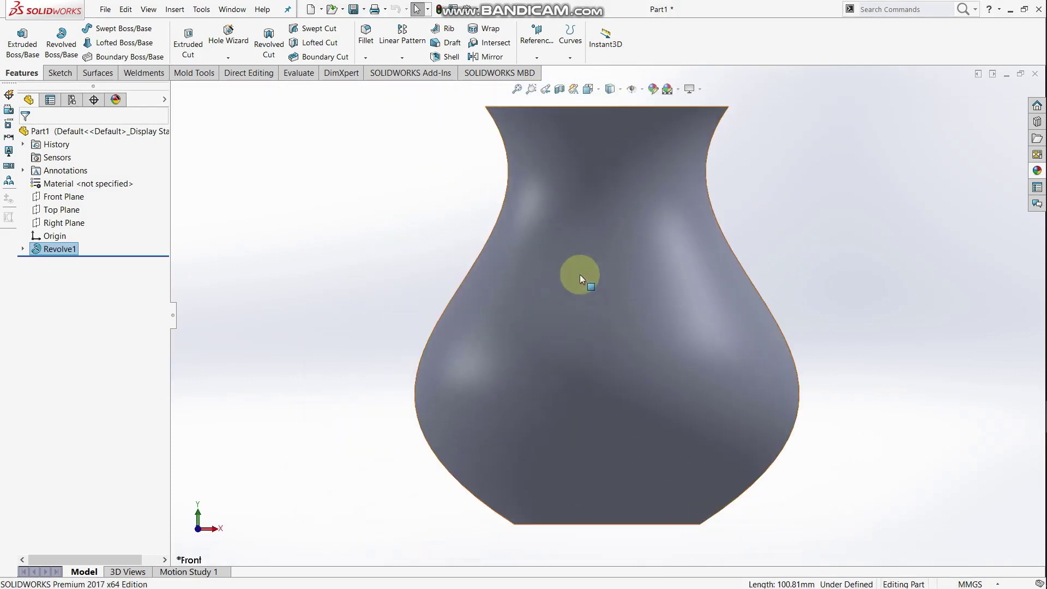
pyautogui.click(98, 72)
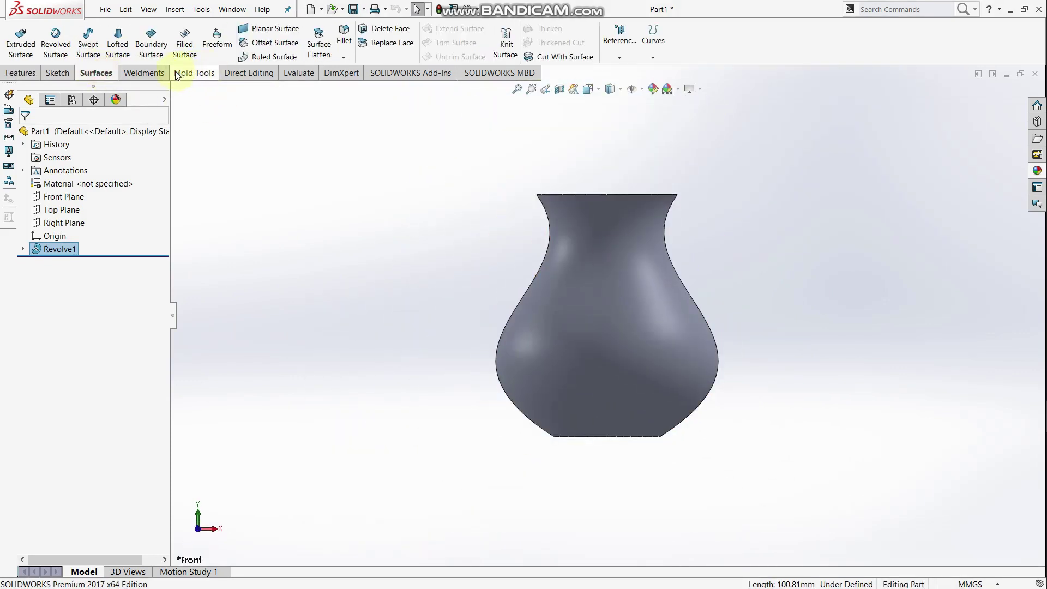
pyautogui.click(275, 43)
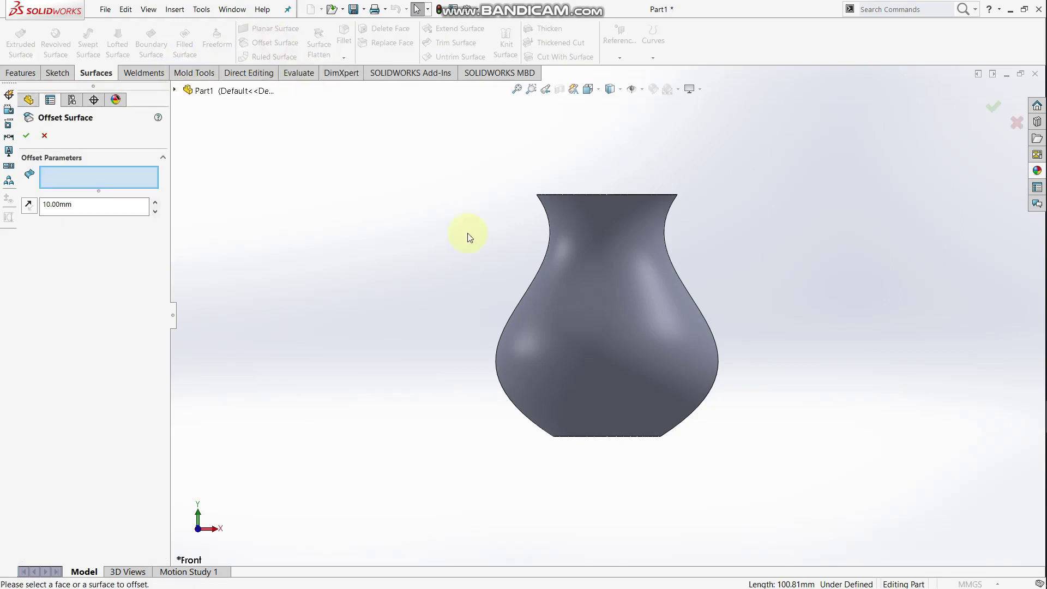
pyautogui.click(624, 253)
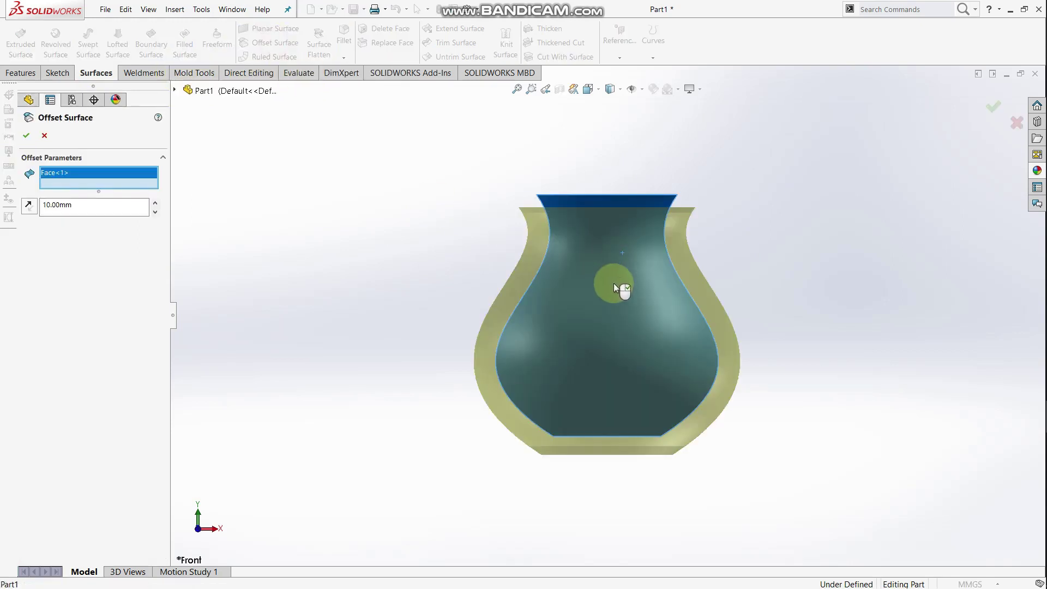
pyautogui.moveTo(616, 265); pyautogui.dragTo(564, 411, button='middle')
pyautogui.click(617, 401)
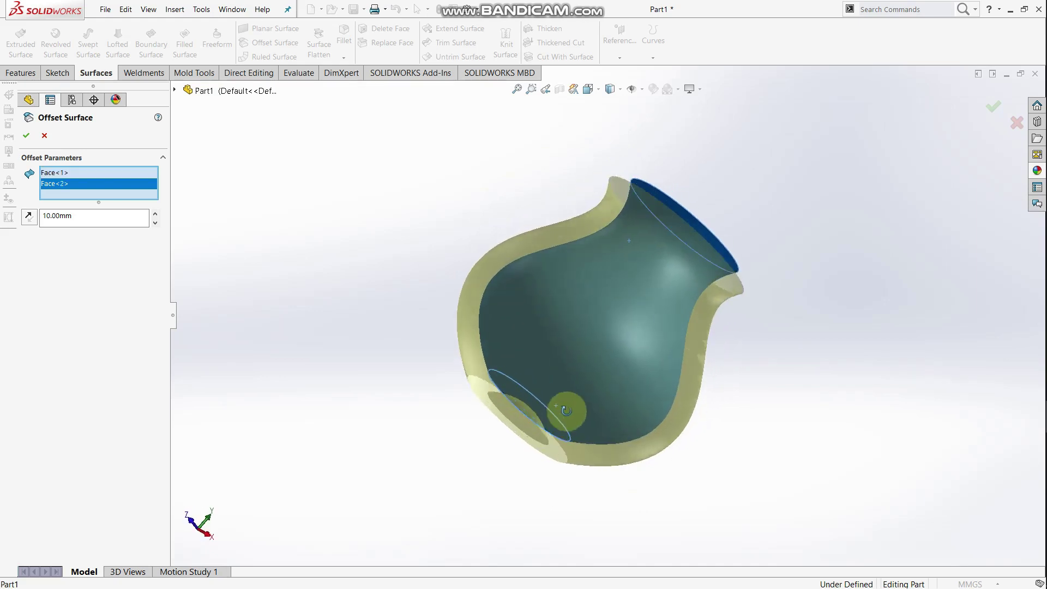
pyautogui.click(120, 219)
pyautogui.write('1')
pyautogui.press('Return')
pyautogui.moveTo(629, 221); pyautogui.dragTo(531, 255, button='middle')
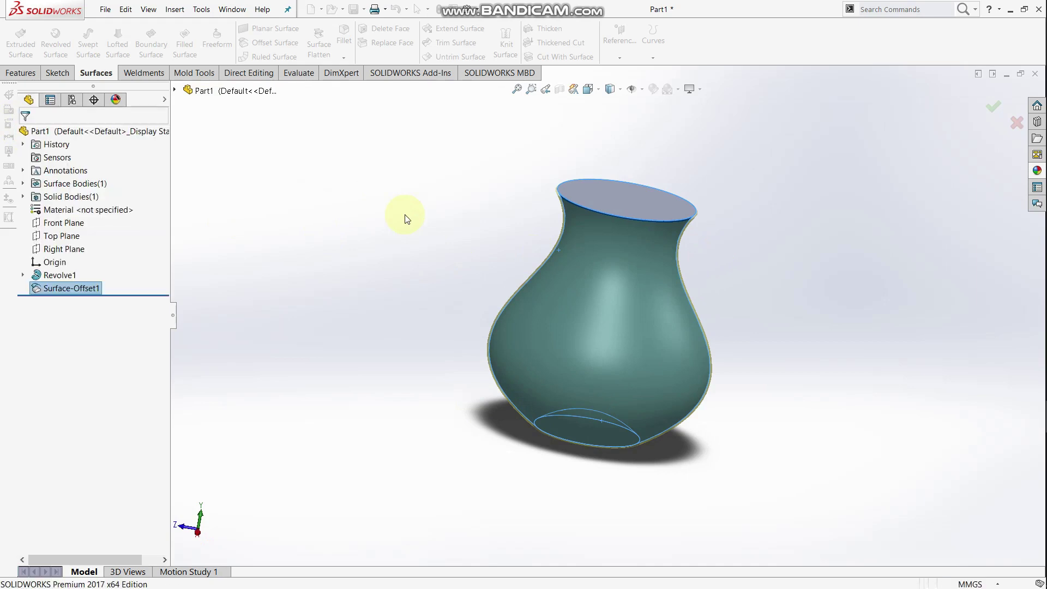
# Show the vase in the Back view with the Hidden Lines Visible display style.
pyautogui.click(618, 186)
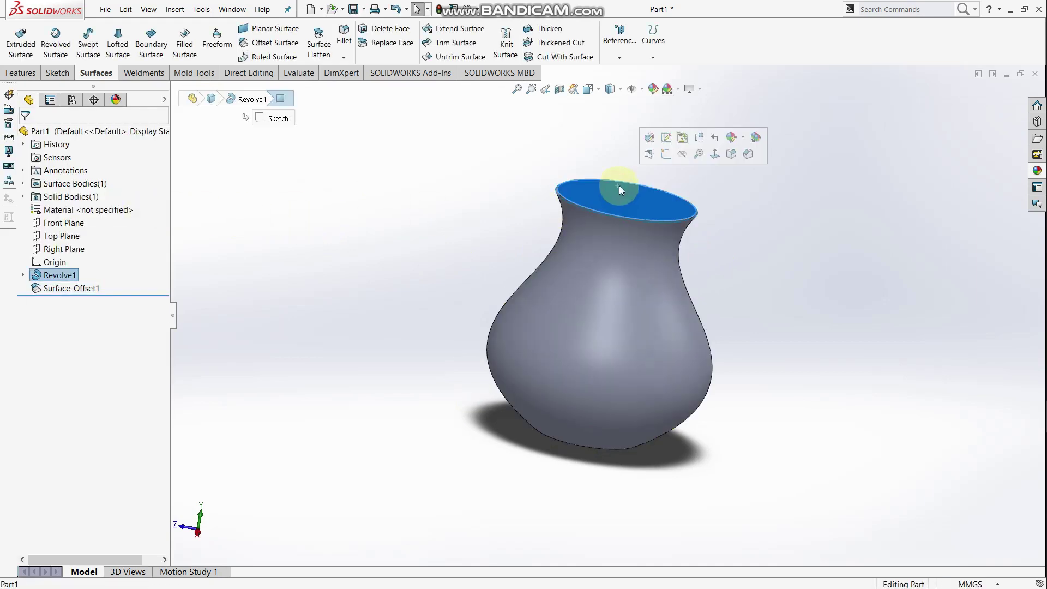
pyautogui.click(675, 188)
pyautogui.moveTo(710, 243); pyautogui.dragTo(623, 268, button='middle')
pyautogui.press('space')
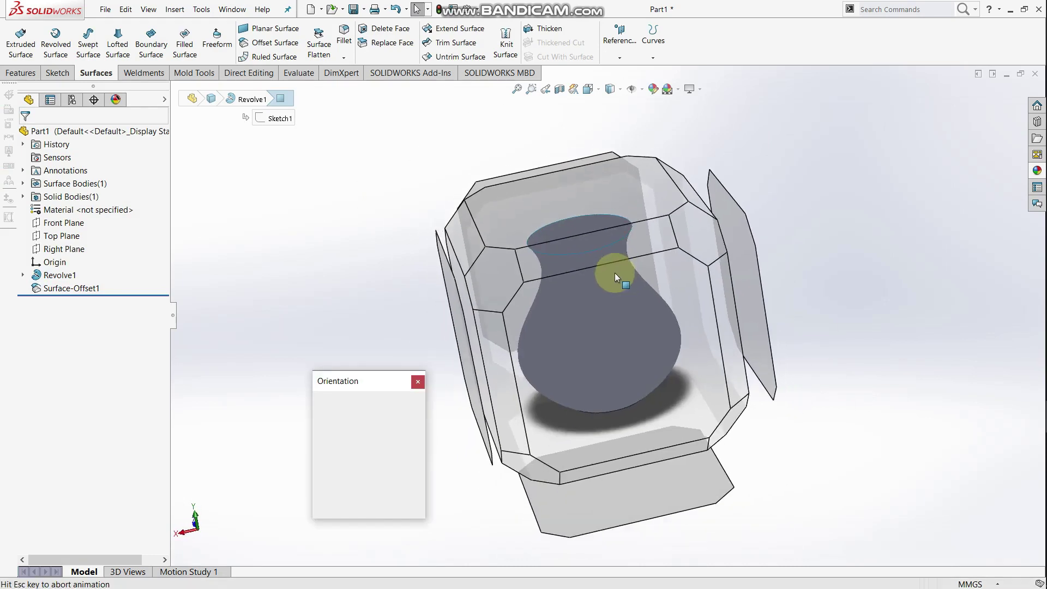
pyautogui.click(603, 303)
pyautogui.scroll(3, 653, 266)
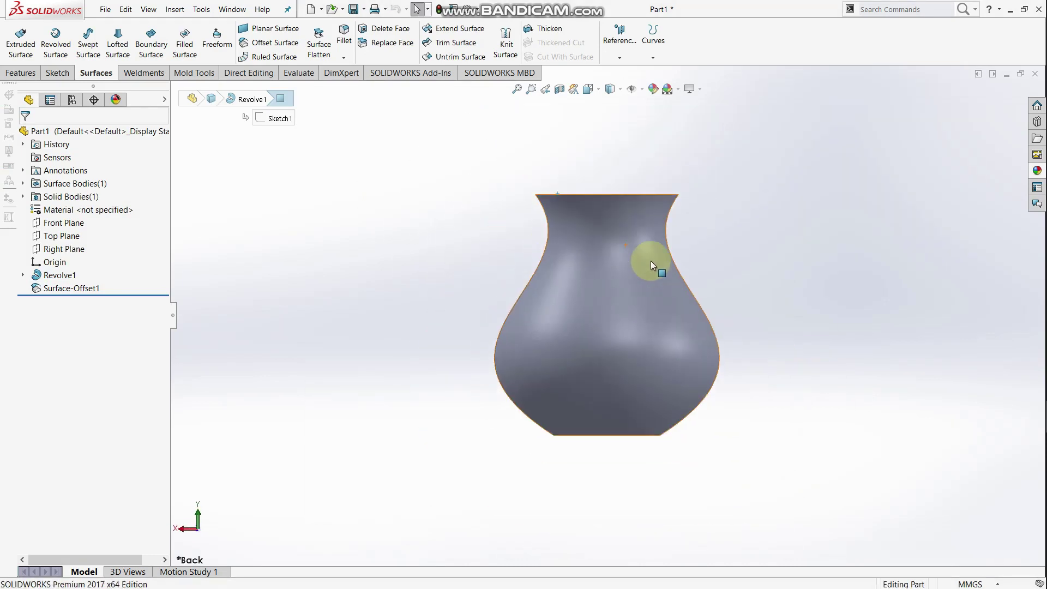
pyautogui.click(613, 89)
pyautogui.click(611, 137)
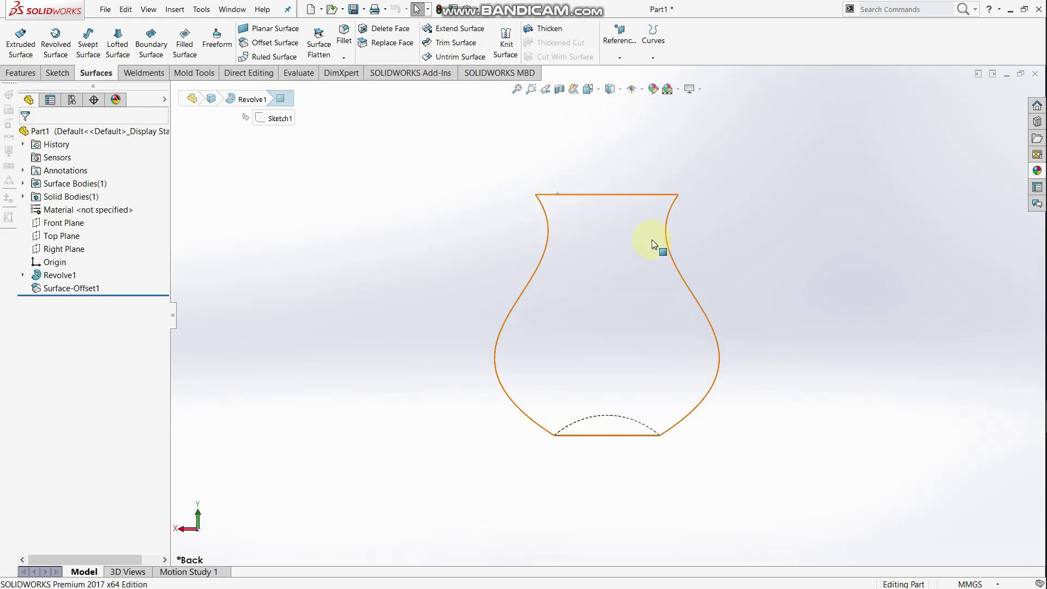
# Sketch a three-point spline on the Front Plane from outside above the rim, curving through the body to the vase's bottom corner, and finish the sketch.
pyautogui.click(64, 223)
pyautogui.click(82, 206)
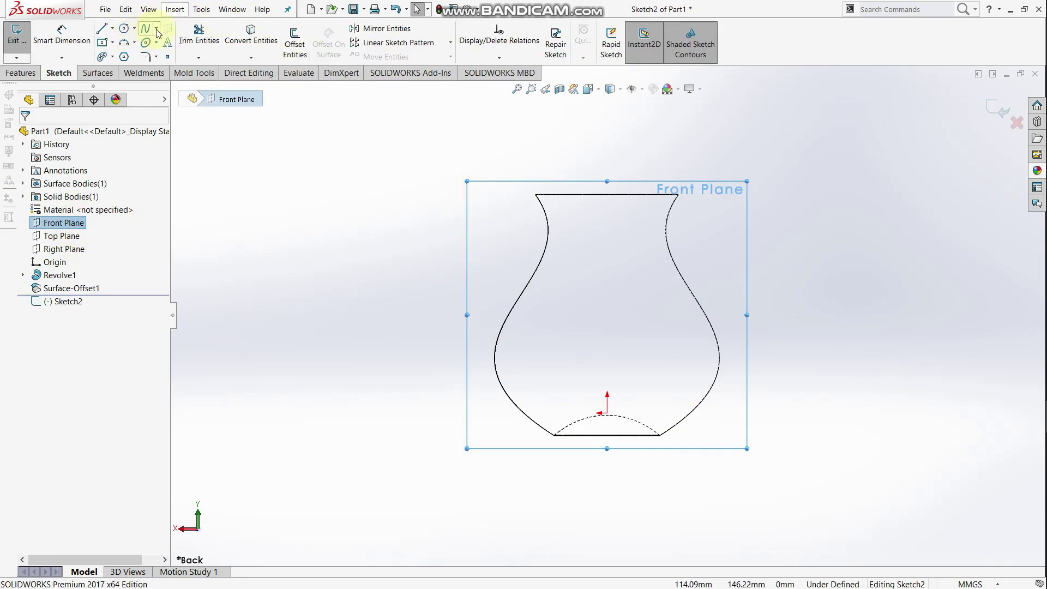
pyautogui.click(157, 34)
pyautogui.click(156, 41)
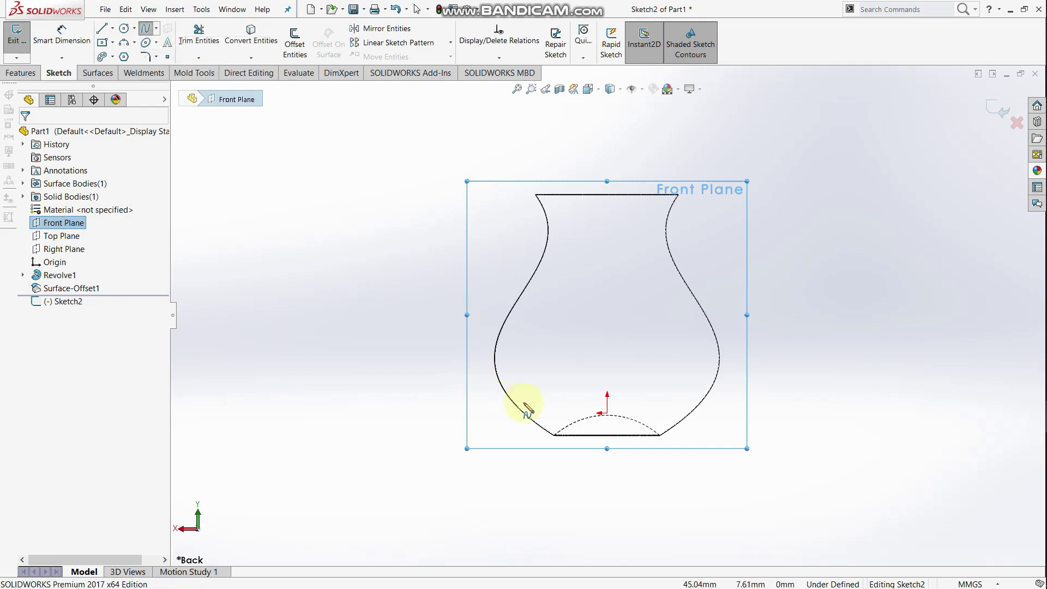
pyautogui.click(498, 171)
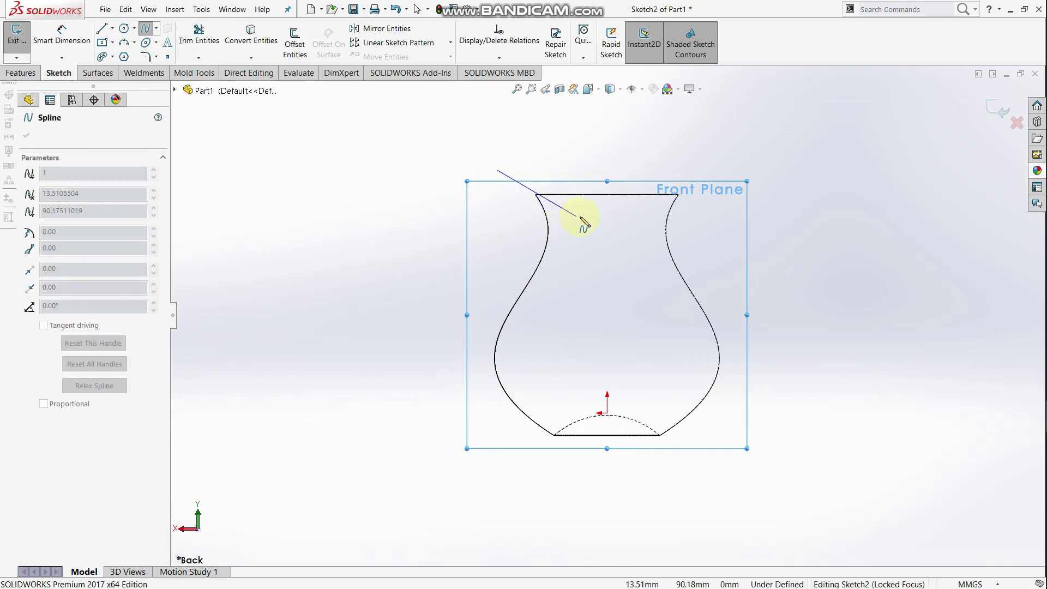
pyautogui.click(588, 258)
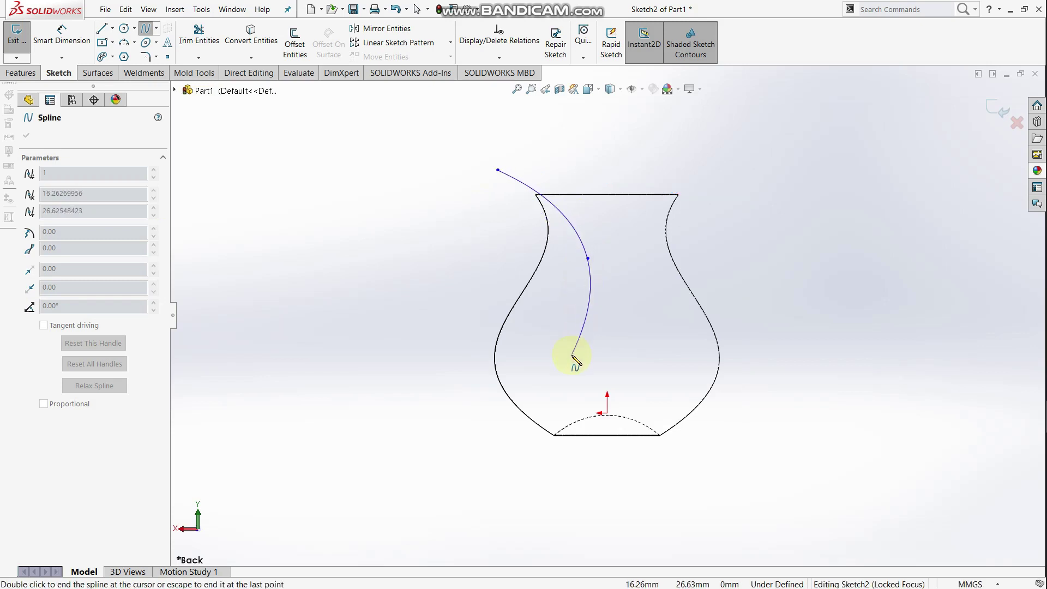
pyautogui.click(554, 435)
pyautogui.press('Escape')
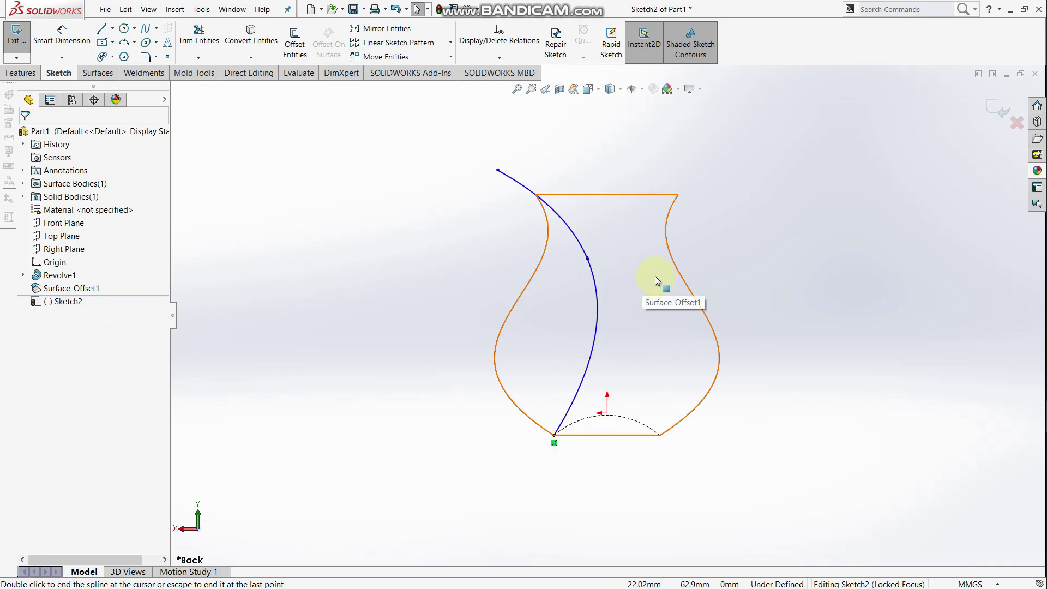
pyautogui.click(1001, 112)
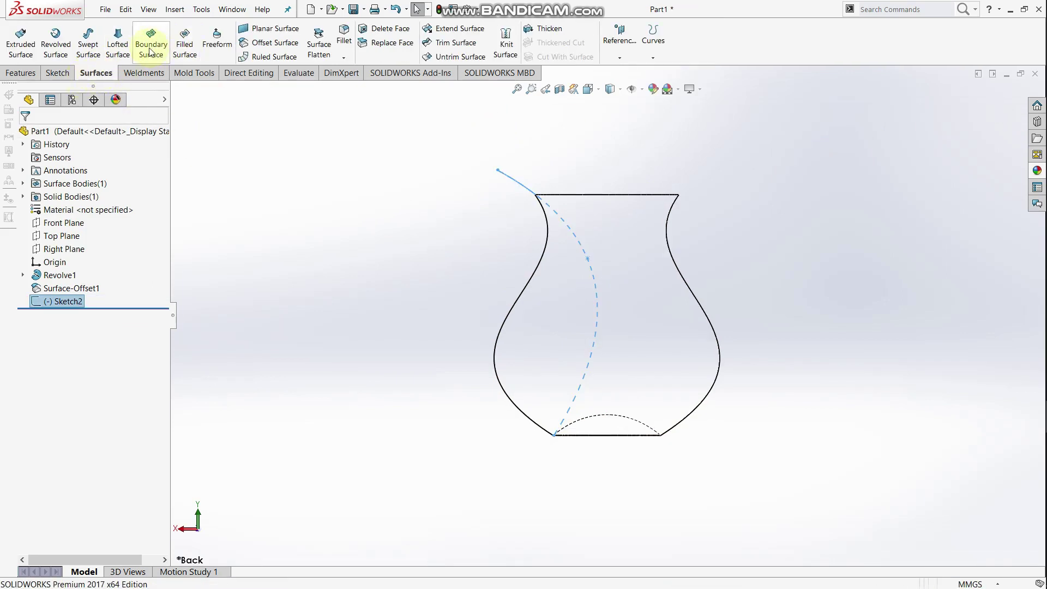
# Sweep a surface with a 15 mm circular profile along the sketched spline.
pyautogui.click(89, 47)
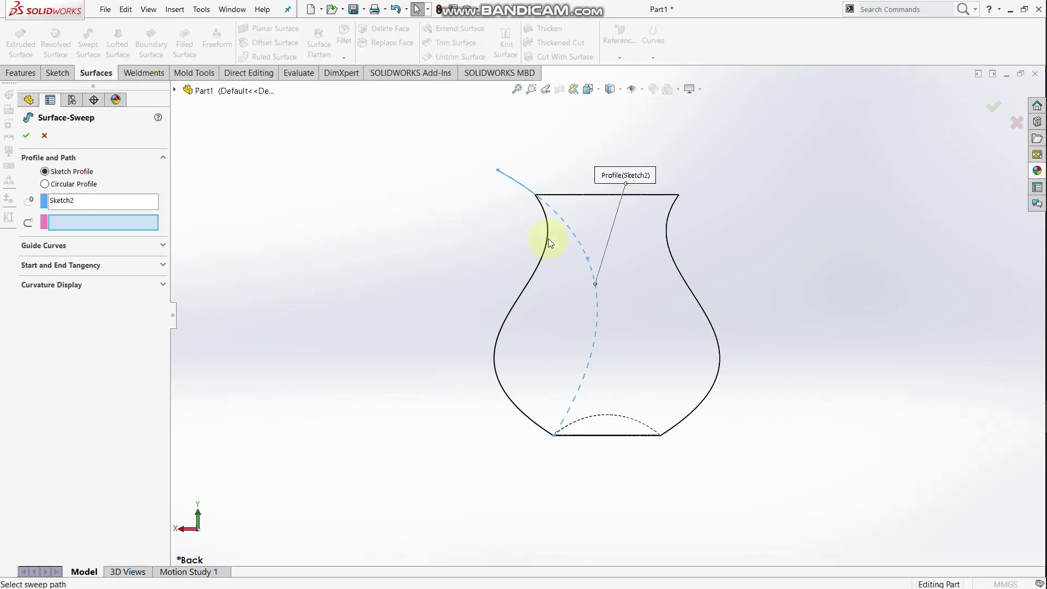
pyautogui.click(57, 187)
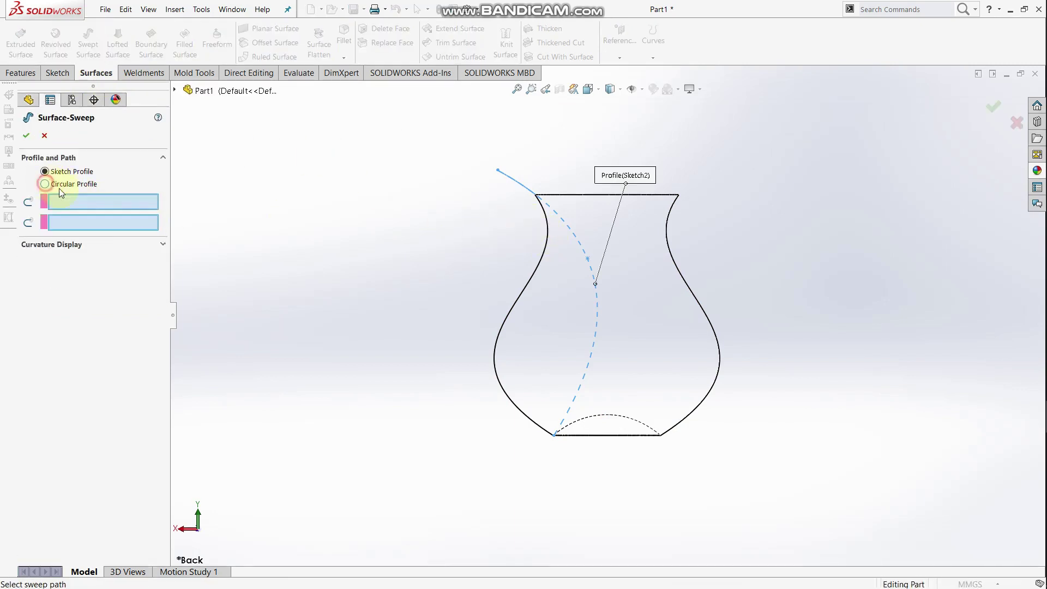
pyautogui.click(518, 182)
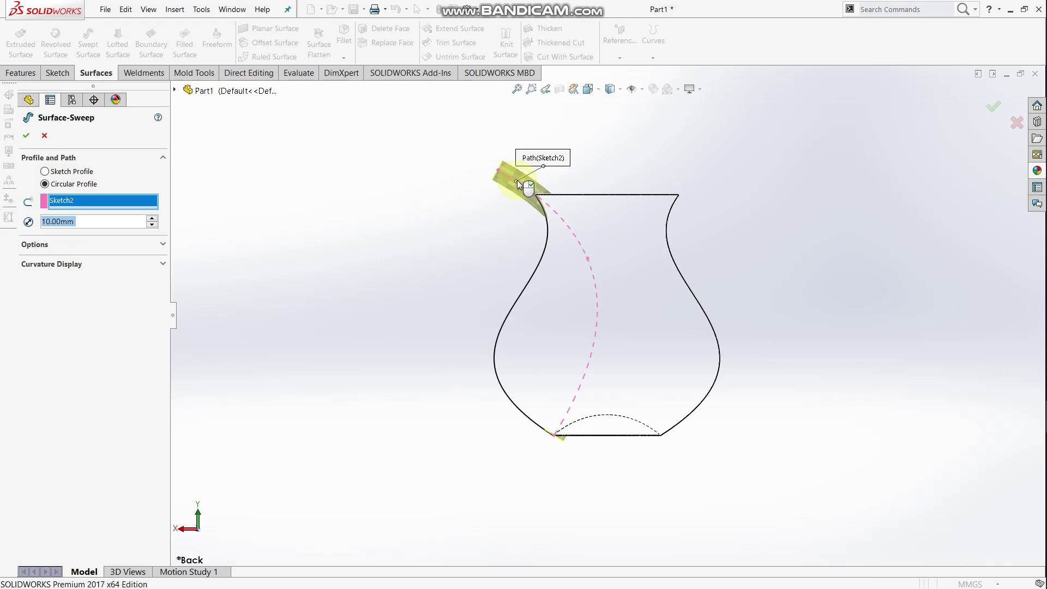
pyautogui.click(152, 219)
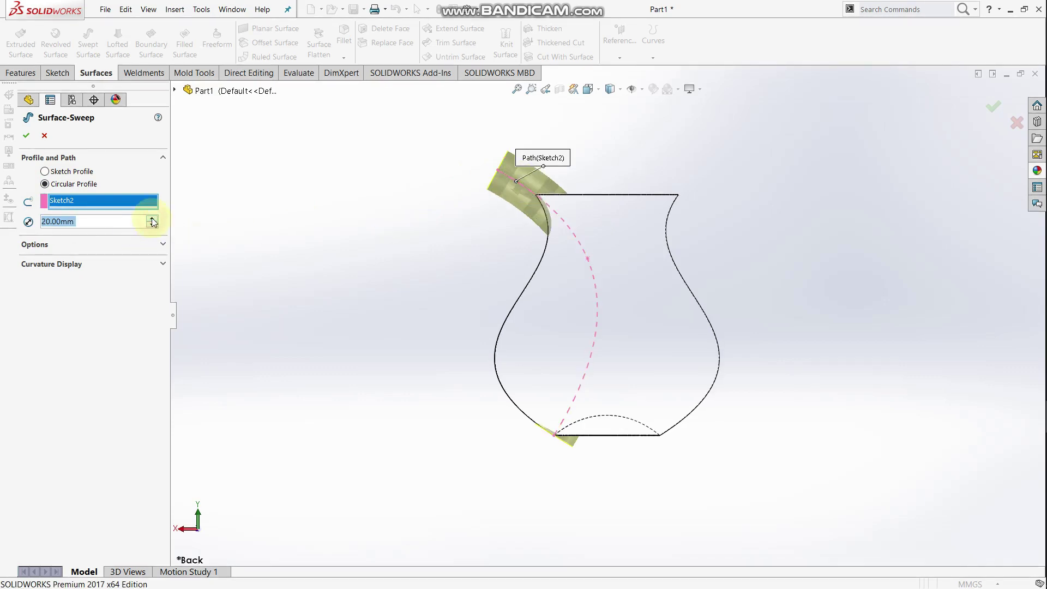
pyautogui.doubleClick(111, 220)
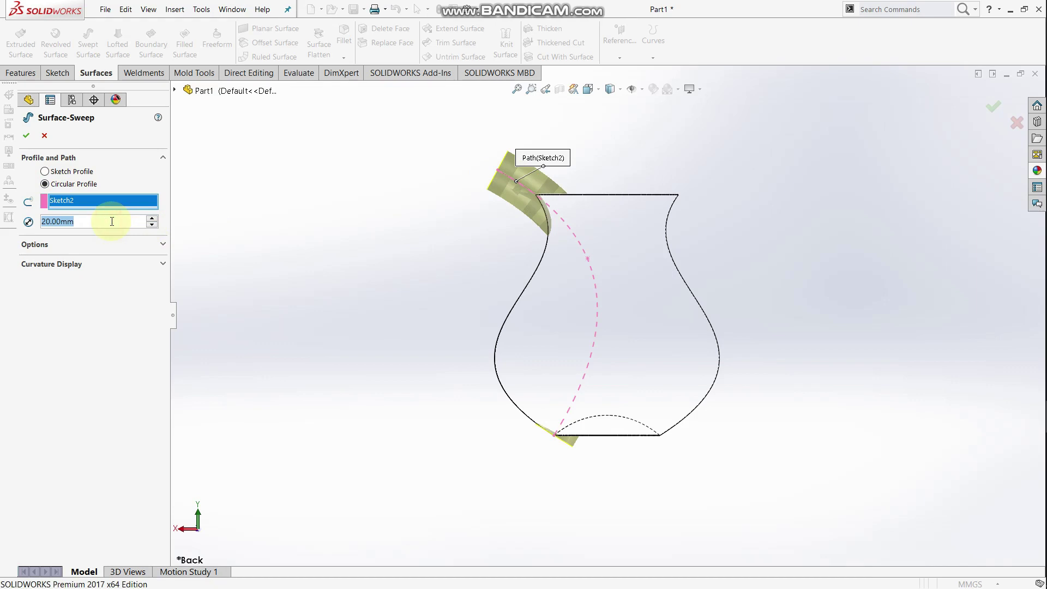
pyautogui.write('15')
pyautogui.press('Return')
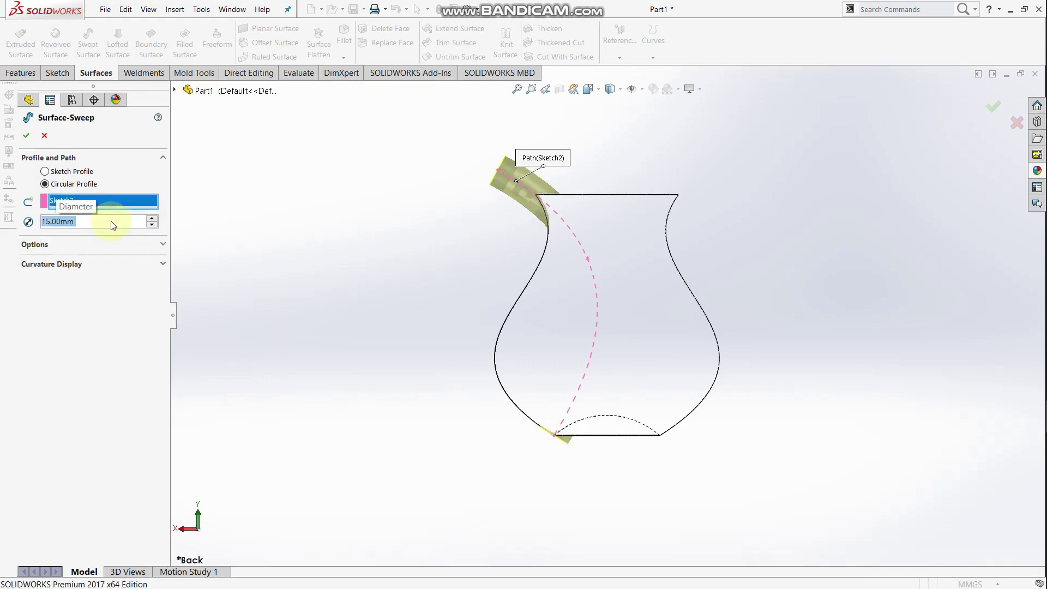
pyautogui.click(28, 136)
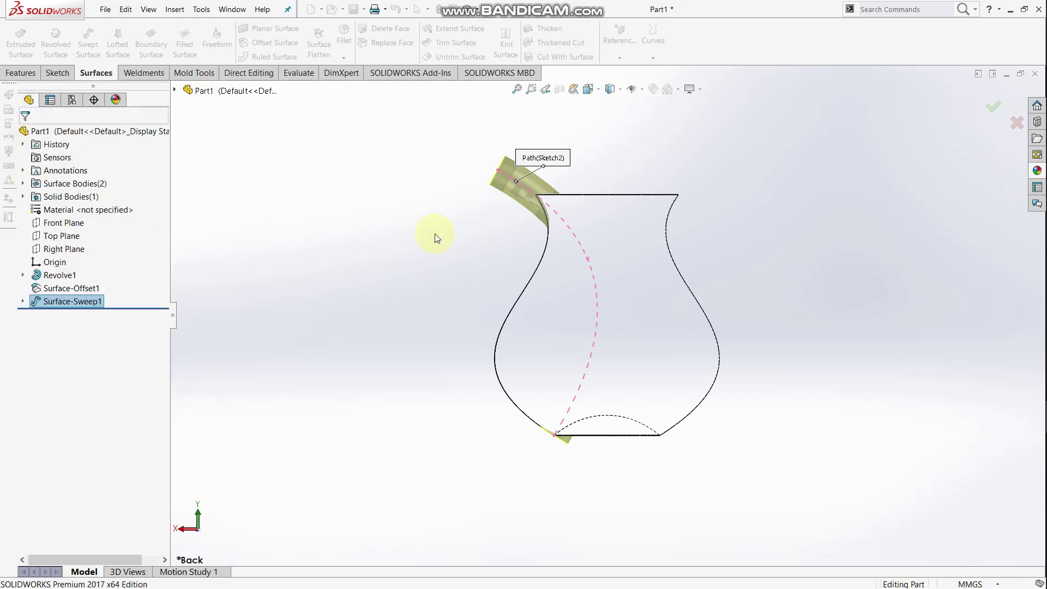
# Switch the model to a shaded display style with visible edges.
pyautogui.moveTo(444, 253); pyautogui.dragTo(589, 164, button='middle')
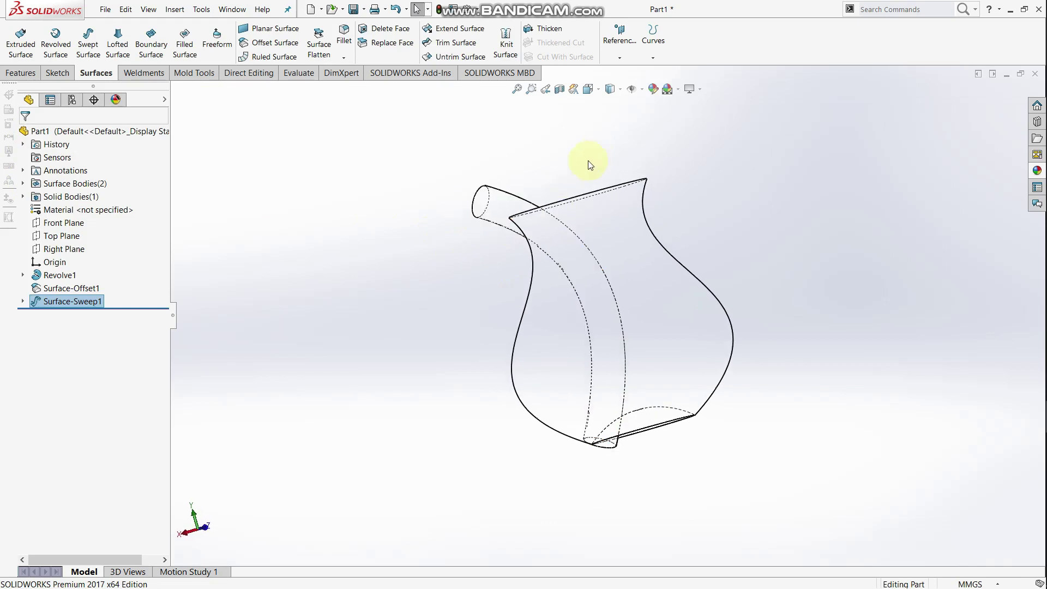
pyautogui.click(624, 93)
pyautogui.click(612, 117)
pyautogui.moveTo(661, 175)
pyautogui.mouseDown(button='middle')
pyautogui.moveTo(694, 215)
pyautogui.moveTo(745, 247)
pyautogui.moveTo(720, 175)
pyautogui.moveTo(610, 173)
pyautogui.moveTo(753, 171)
pyautogui.moveTo(753, 141)
pyautogui.moveTo(701, 339)
pyautogui.moveTo(730, 263)
pyautogui.moveTo(603, 191)
pyautogui.moveTo(551, 136)
pyautogui.mouseUp(button='middle')
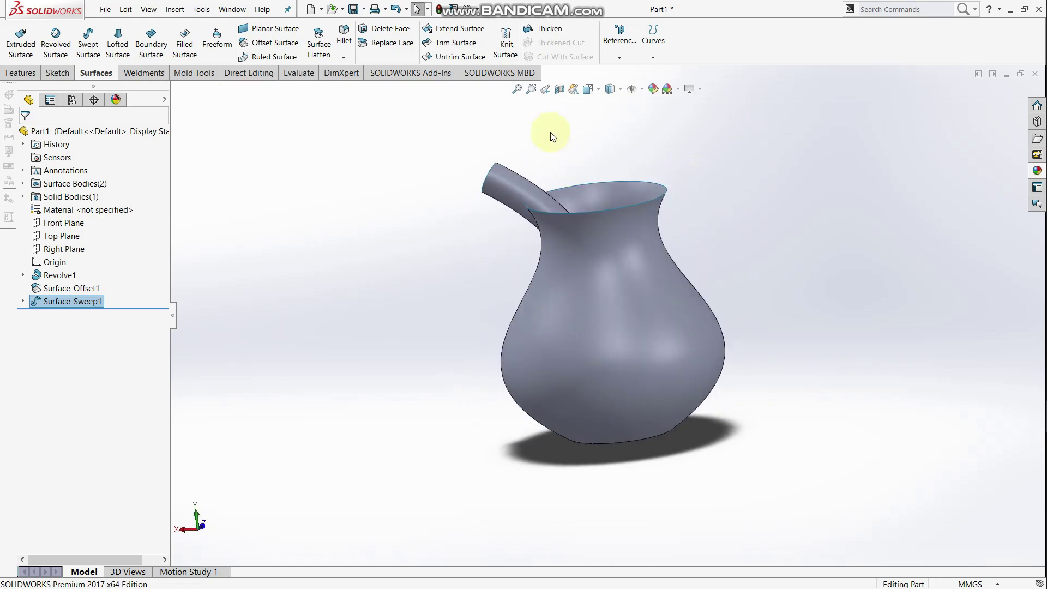
# Trim the swept tube with the offset vase surface, removing the part inside the vase and the piece sticking out near the base.
pyautogui.click(345, 49)
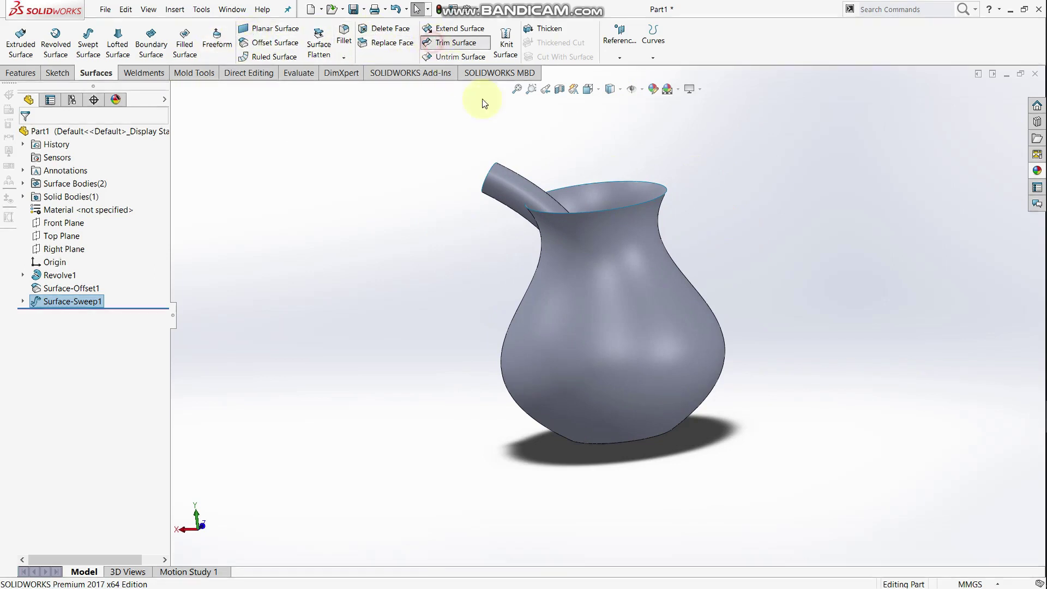
pyautogui.click(456, 43)
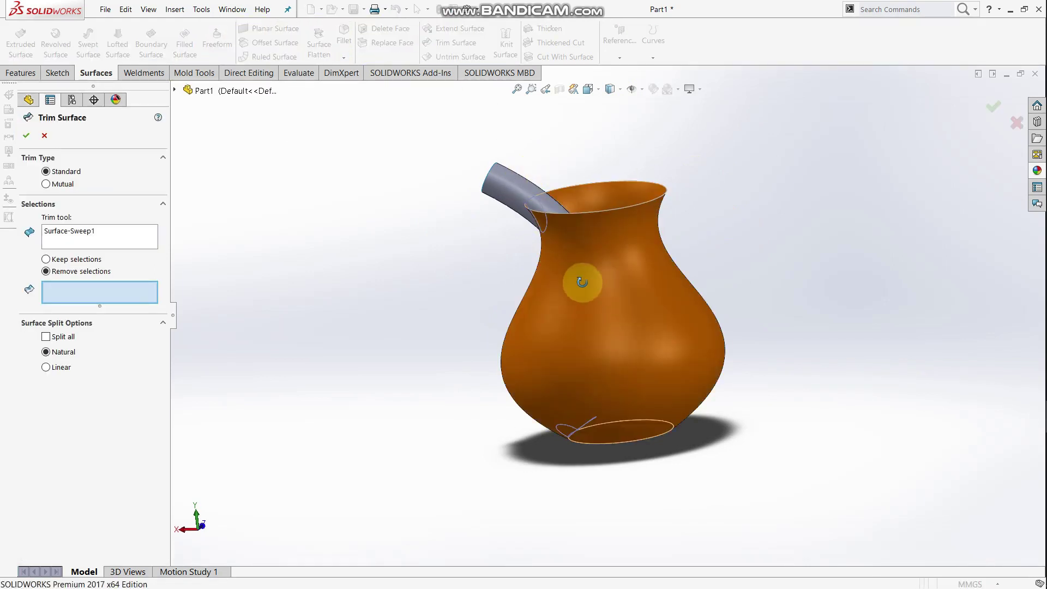
pyautogui.moveTo(582, 281); pyautogui.dragTo(587, 326, button='middle')
pyautogui.click(582, 313)
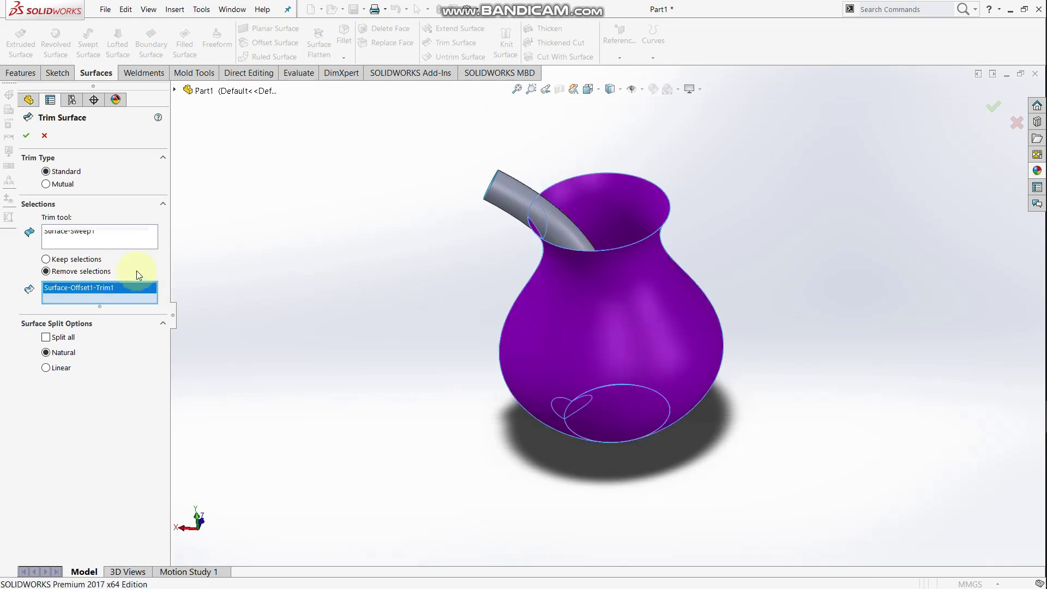
pyautogui.rightClick(100, 234)
pyautogui.click(125, 242)
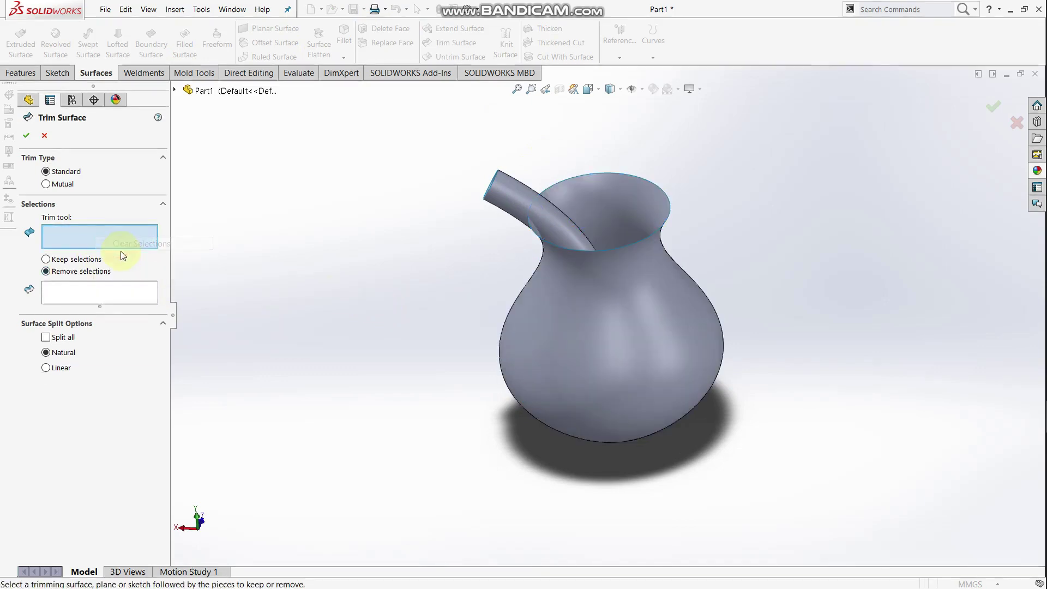
pyautogui.click(579, 345)
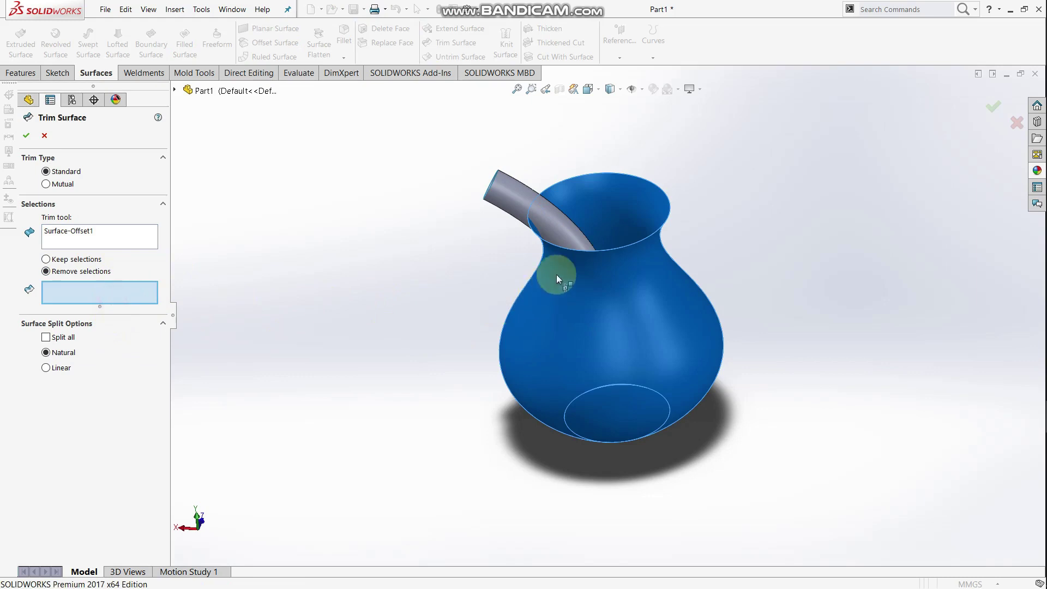
pyautogui.click(564, 231)
pyautogui.moveTo(600, 282); pyautogui.dragTo(614, 389, button='middle')
pyautogui.click(536, 402)
pyautogui.scroll(-8, 614, 389)
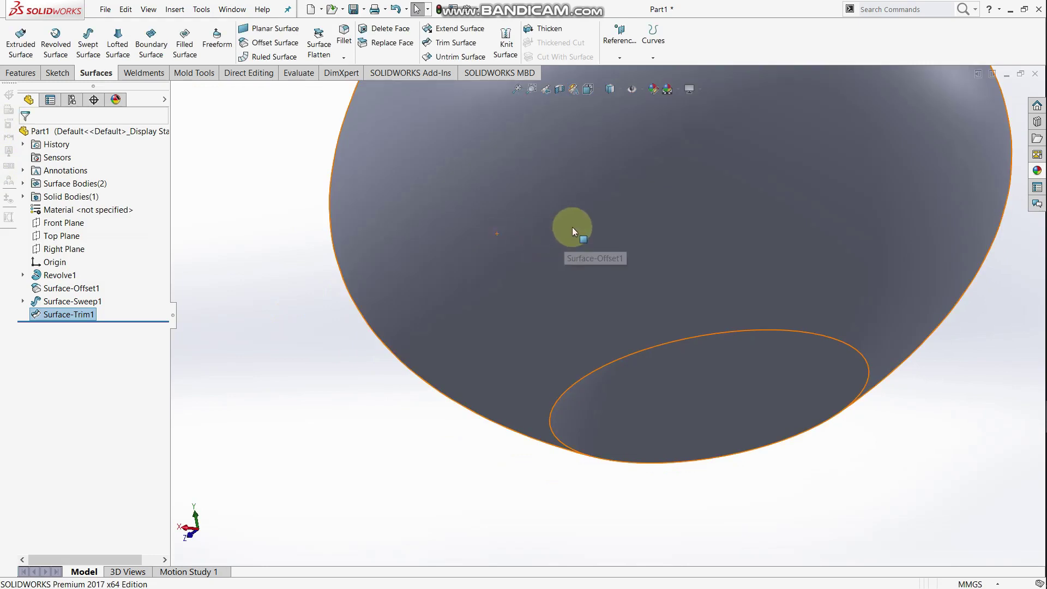
pyautogui.scroll(10, 571, 226)
pyautogui.moveTo(584, 210); pyautogui.dragTo(486, 377, button='middle')
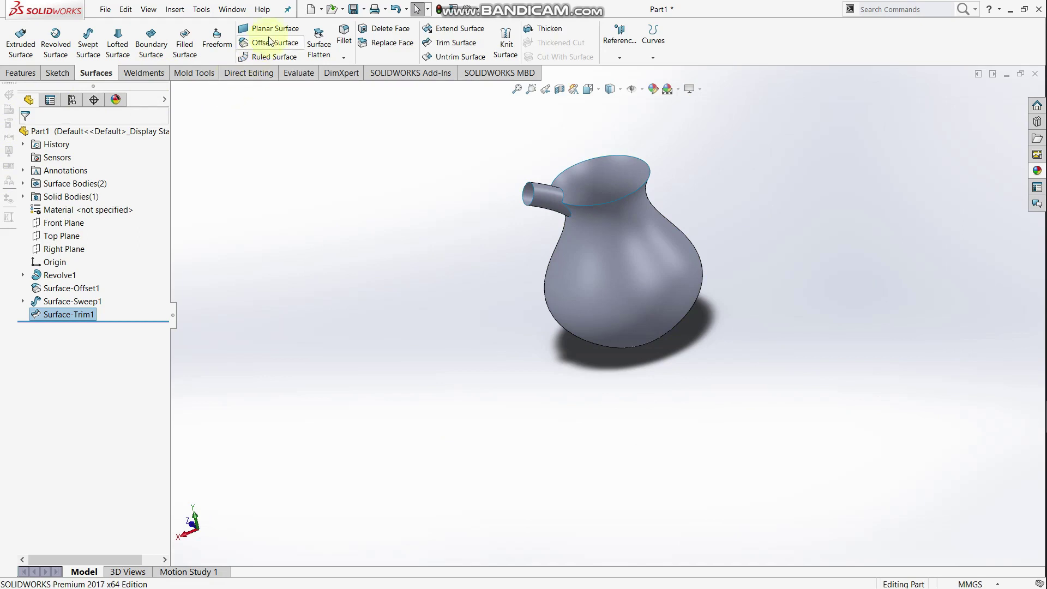
# Create a reference plane coincident with the vase's circular rim edge.
pyautogui.click(619, 58)
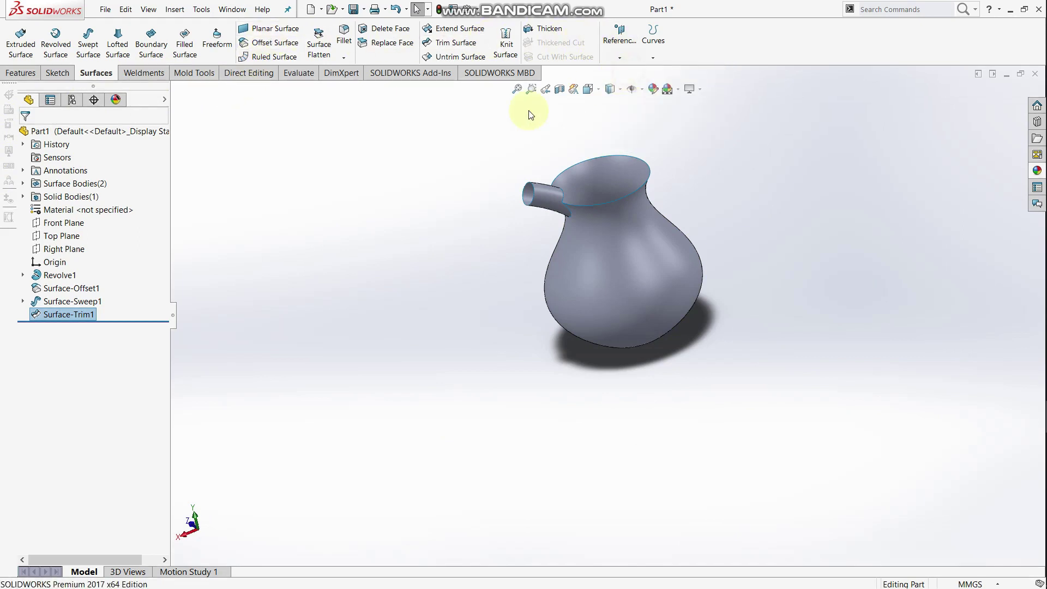
pyautogui.click(634, 191)
pyautogui.moveTo(633, 192); pyautogui.dragTo(651, 134, button='middle')
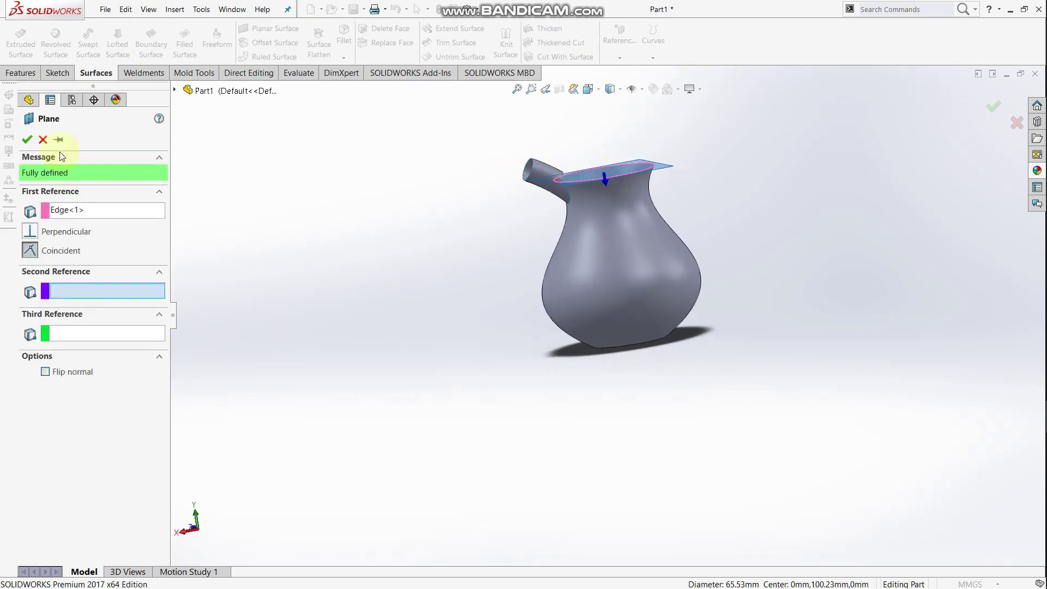
pyautogui.click(22, 141)
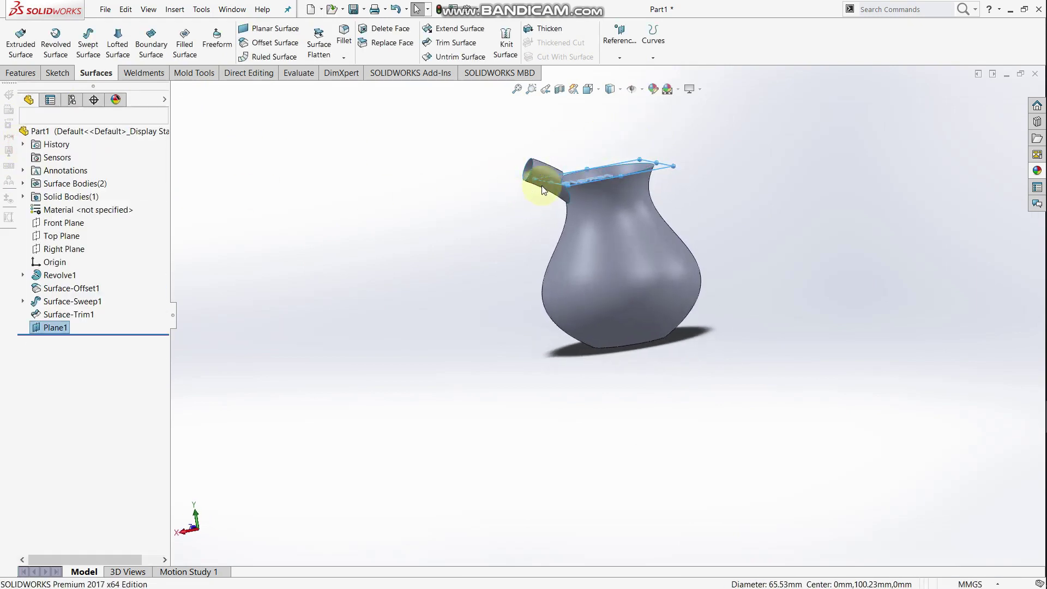
# Trim the tube with the rim plane, removing its portion above the rim to leave an open spout.
pyautogui.scroll(-3, 619, 151)
pyautogui.moveTo(608, 199); pyautogui.dragTo(598, 239, button='middle')
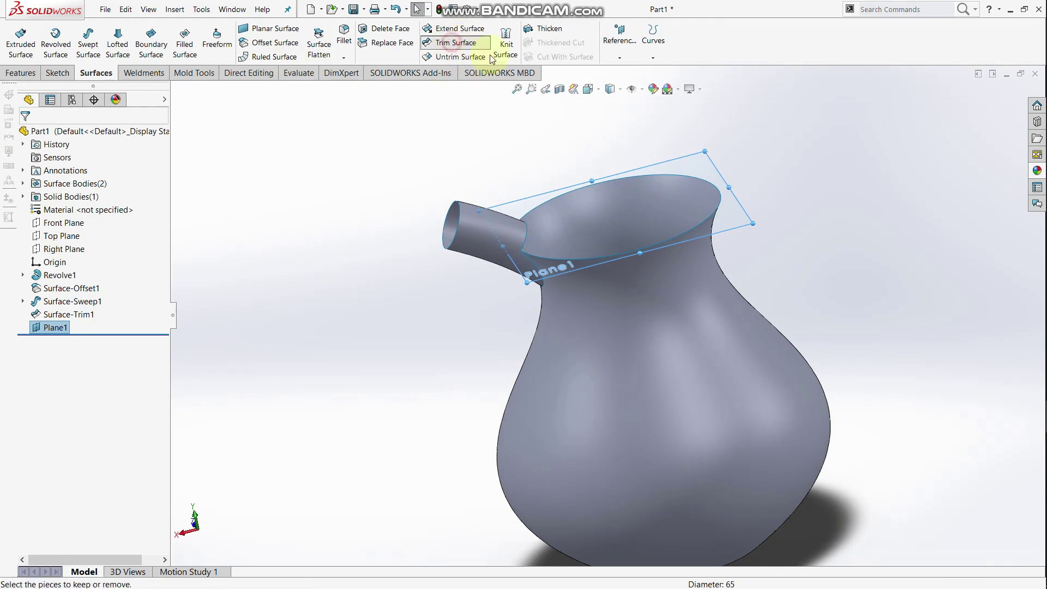
pyautogui.click(455, 43)
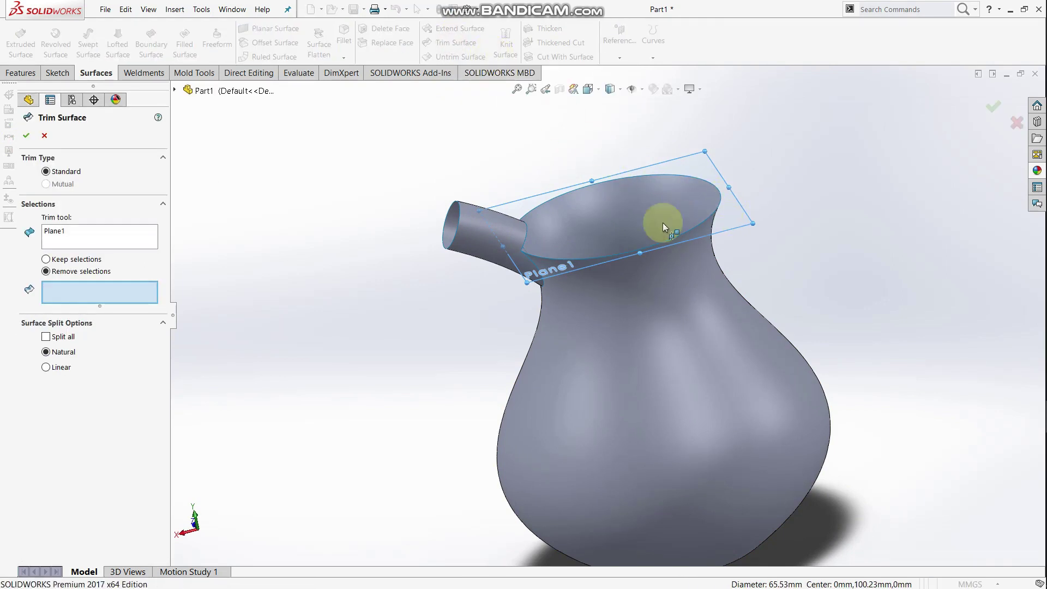
pyautogui.click(499, 221)
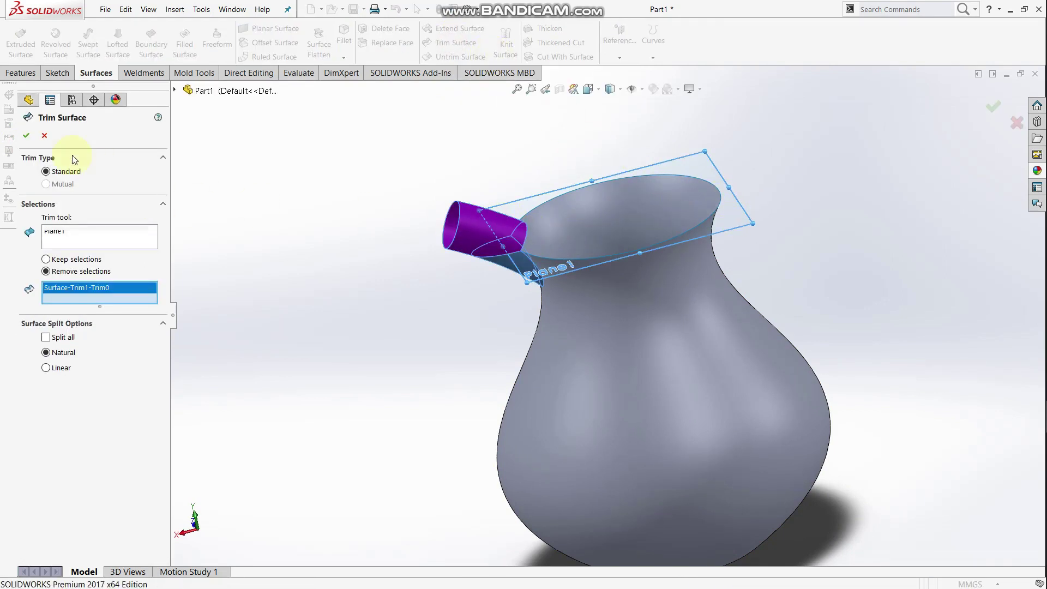
pyautogui.click(27, 137)
# Hide the reference plane at the rim.
pyautogui.moveTo(316, 191); pyautogui.dragTo(344, 202, button='middle')
pyautogui.rightClick(492, 218)
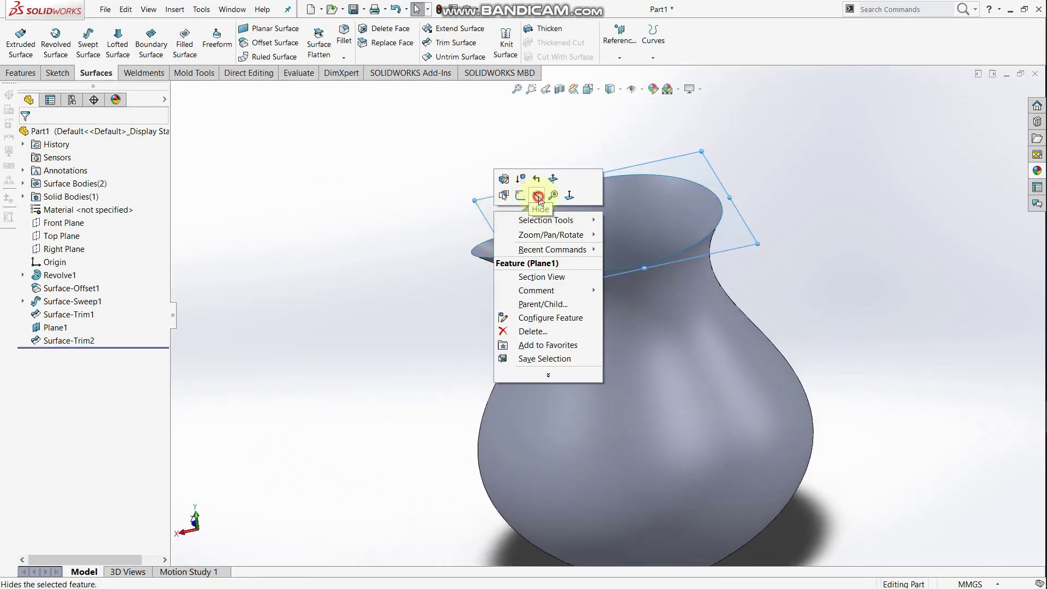
pyautogui.click(507, 197)
pyautogui.moveTo(533, 205); pyautogui.dragTo(503, 254, button='middle')
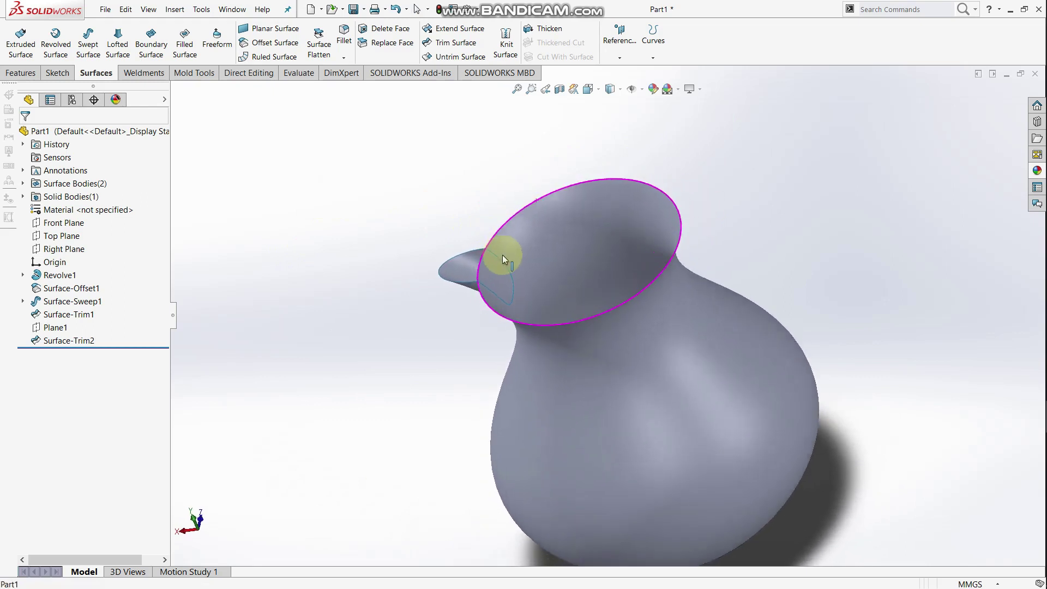
# Trim the offset vase surface with the spout surface, removing the wall patch between the spout and the vase interior.
pyautogui.click(456, 42)
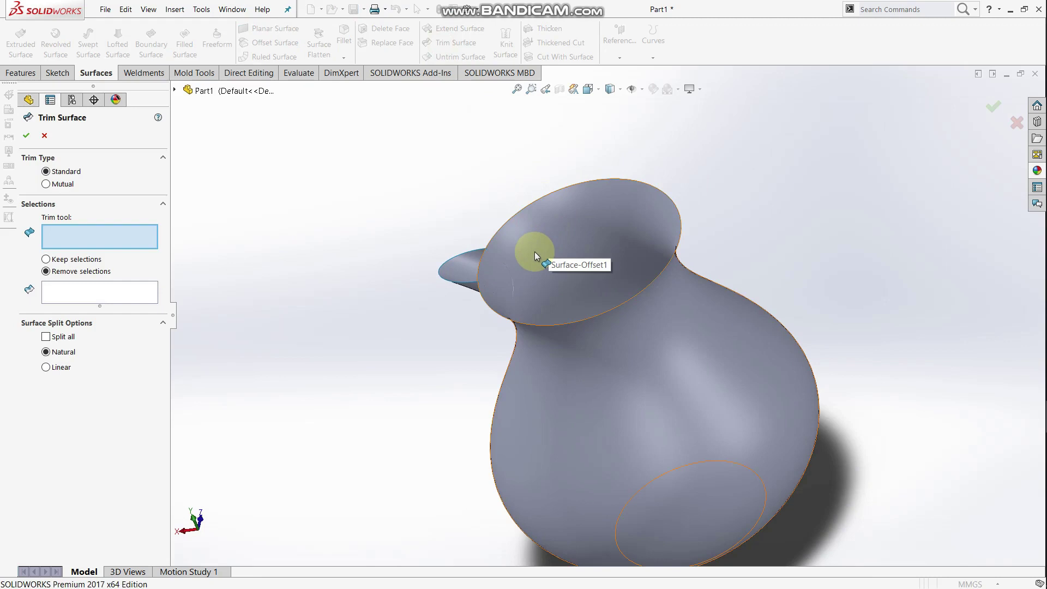
pyautogui.click(468, 290)
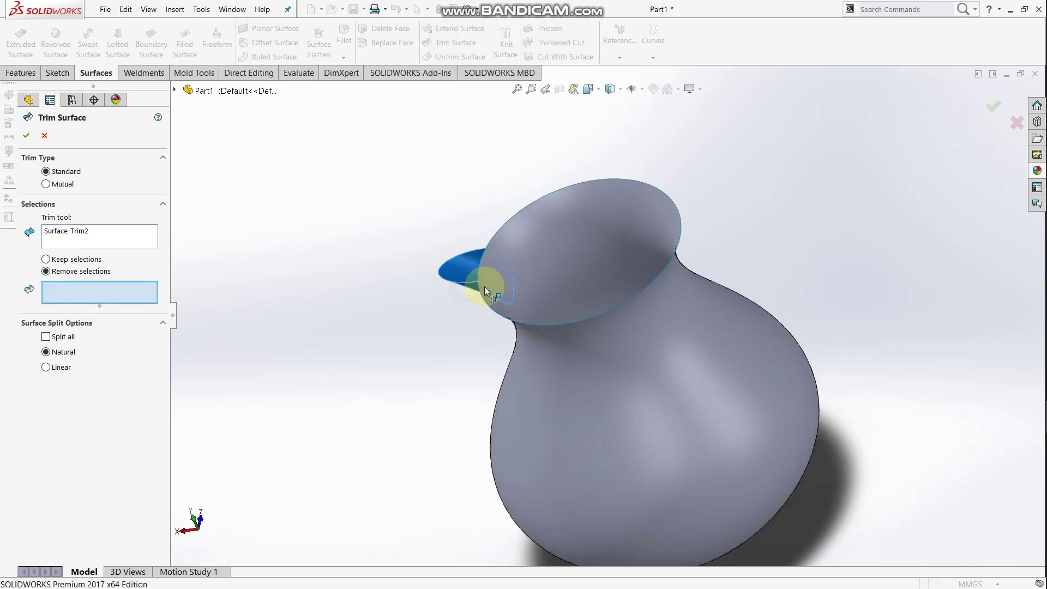
pyautogui.click(502, 280)
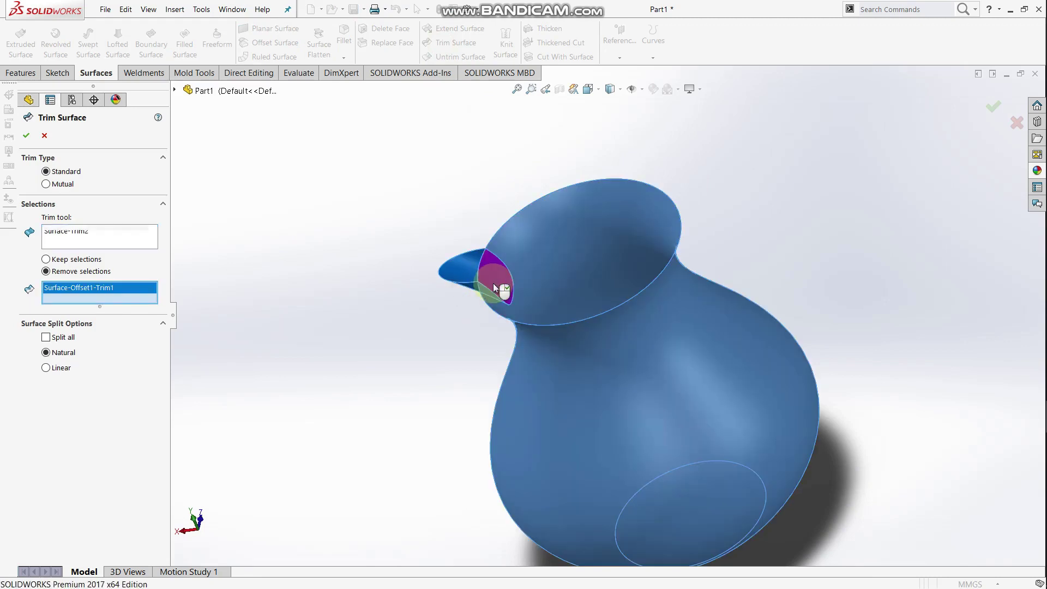
pyautogui.click(25, 136)
pyautogui.moveTo(233, 243); pyautogui.dragTo(227, 160, button='middle')
pyautogui.scroll(3, 651, 305)
# Open a new sketch on the Front Plane in the Back view with the Hidden Lines Visible display style.
pyautogui.hotkey('ctrl', '2')
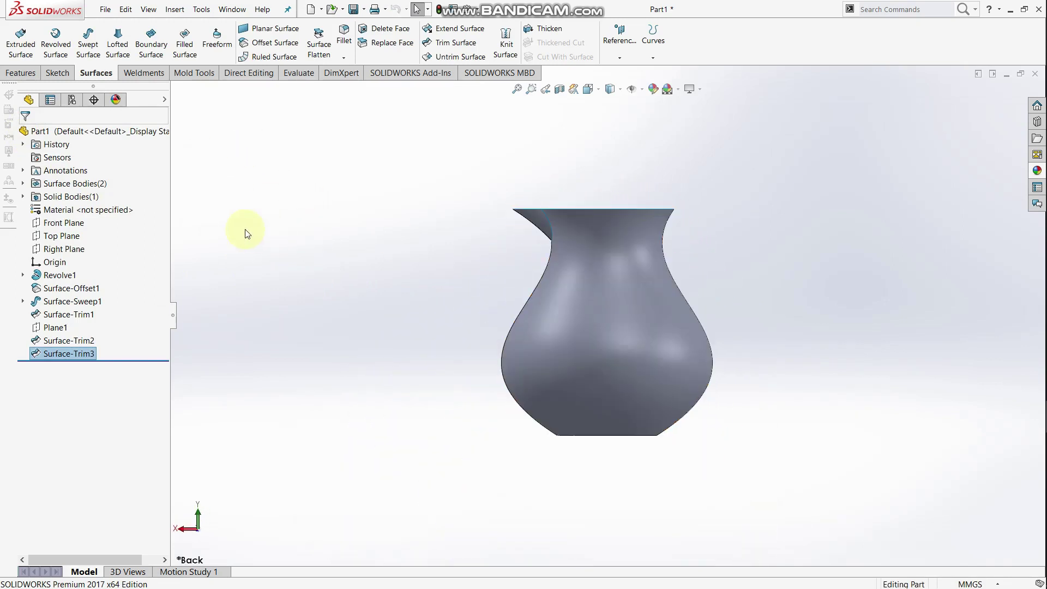
pyautogui.click(71, 223)
pyautogui.click(85, 213)
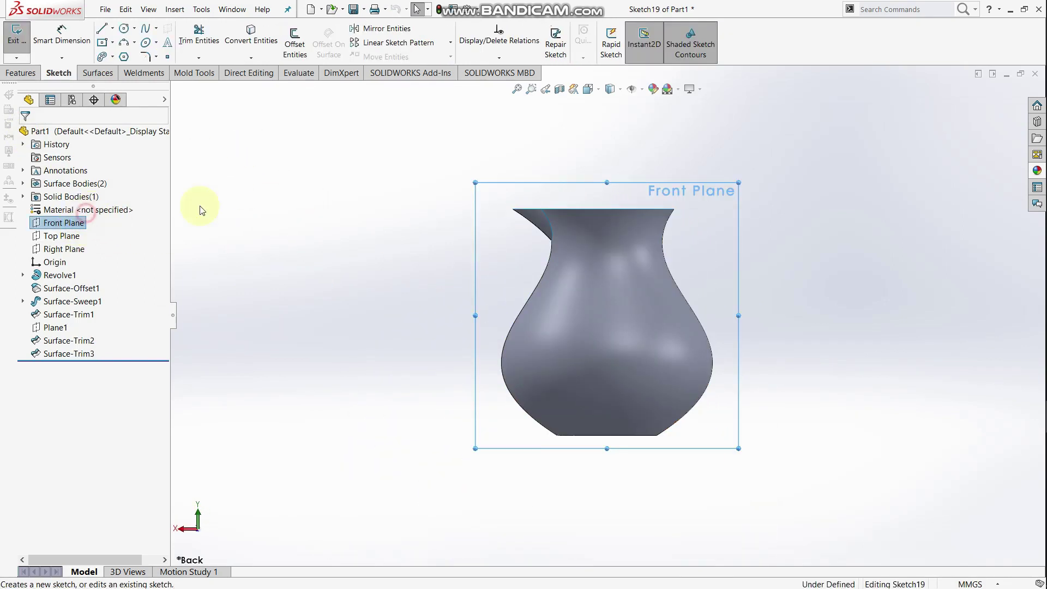
pyautogui.click(620, 89)
pyautogui.click(610, 149)
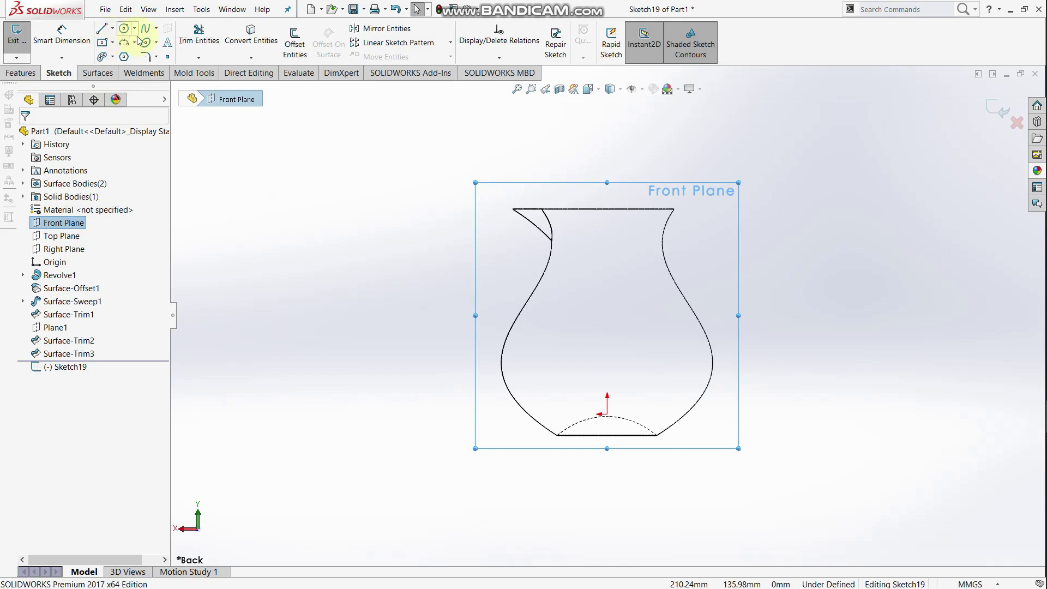
# Sketch a short two-point spline crossing the neck wall opposite the spout, rising slightly from inside the vase to outside.
pyautogui.click(155, 30)
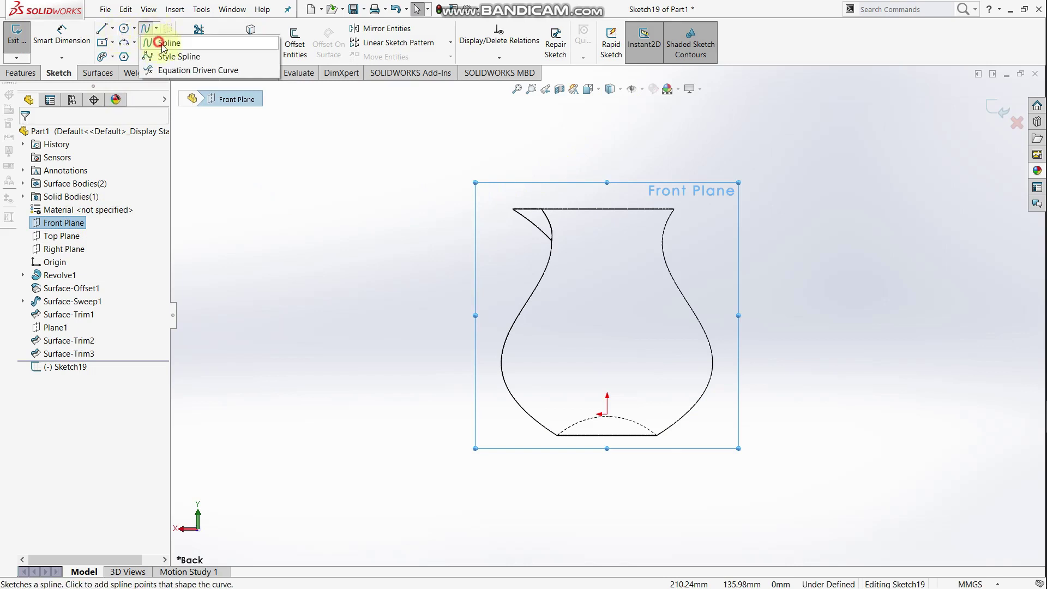
pyautogui.click(160, 43)
pyautogui.scroll(-3, 677, 283)
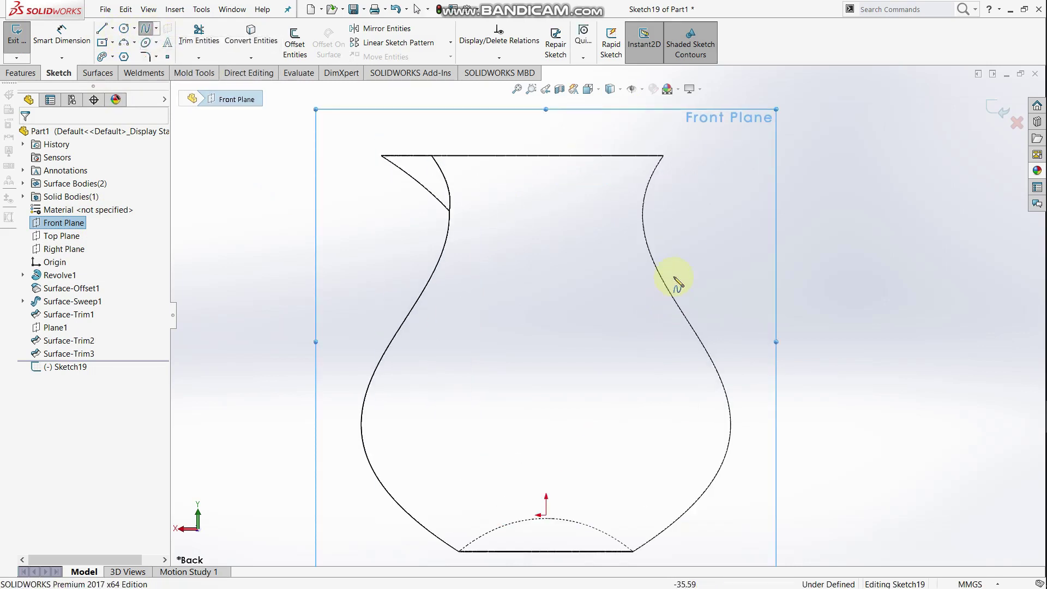
pyautogui.click(630, 223)
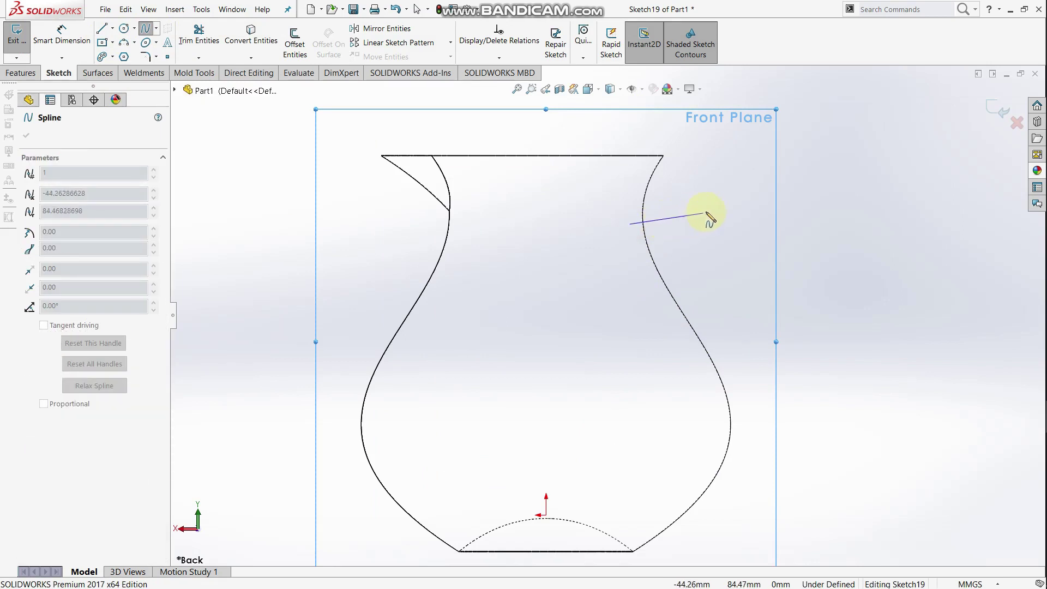
pyautogui.click(709, 211)
pyautogui.press('Escape')
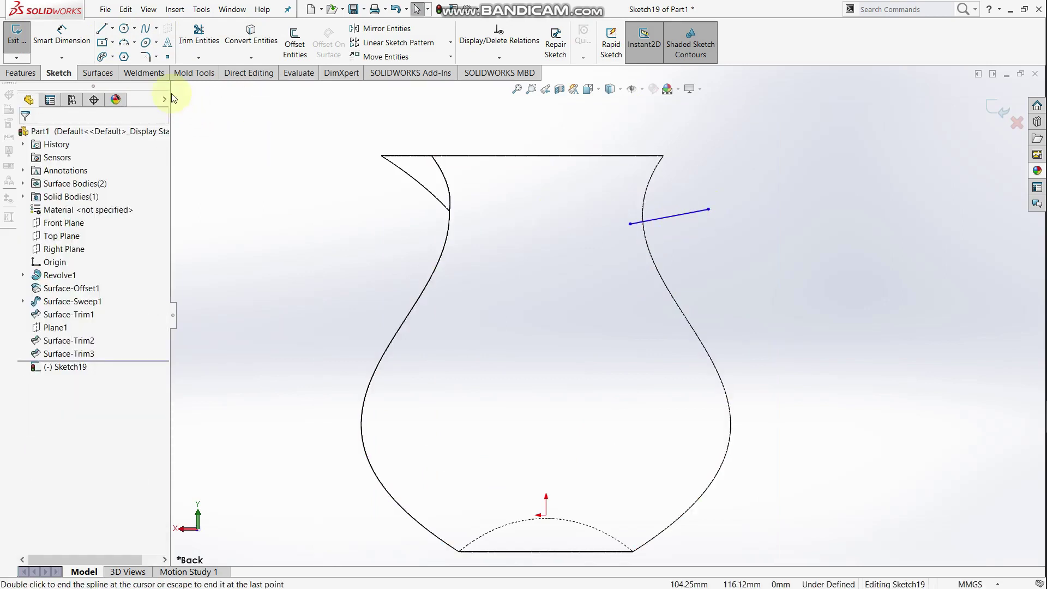
# Sketch a second two-point spline about 31 mm long from the first spline's outer end down toward the vase's belly.
pyautogui.click(157, 28)
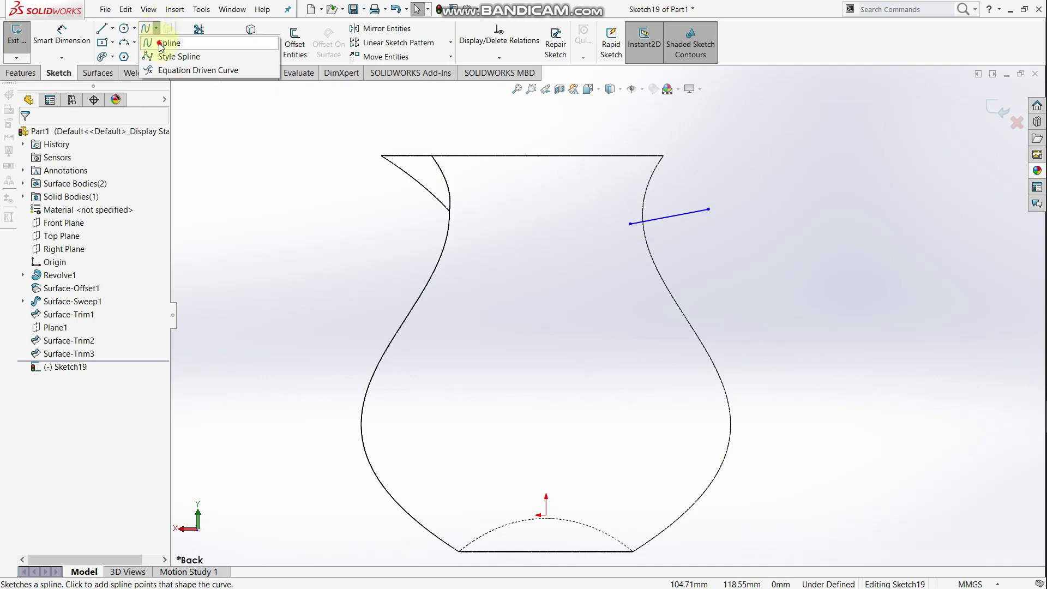
pyautogui.click(159, 40)
pyautogui.click(709, 209)
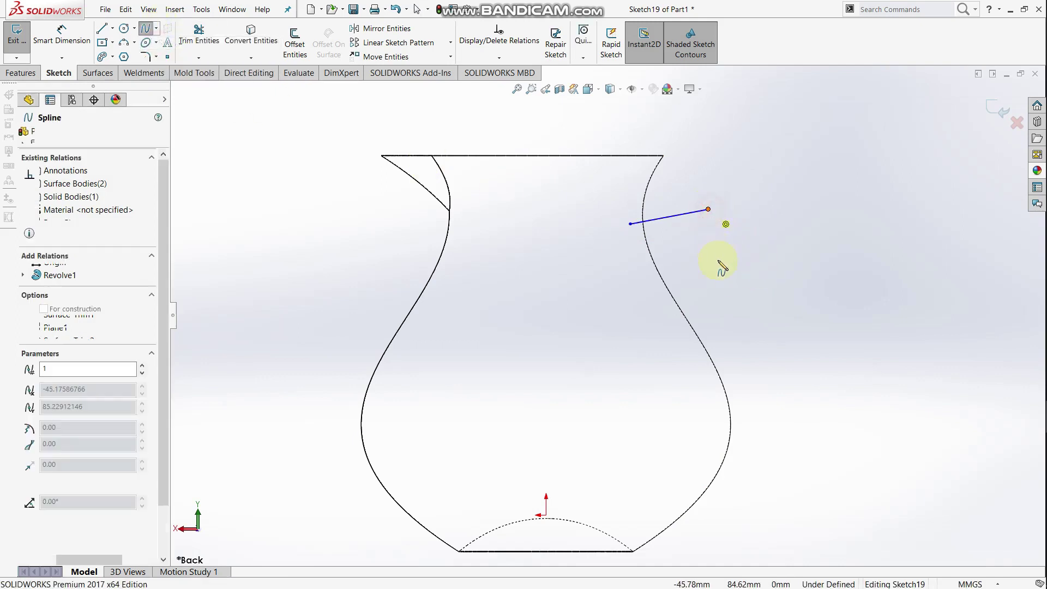
pyautogui.click(731, 319)
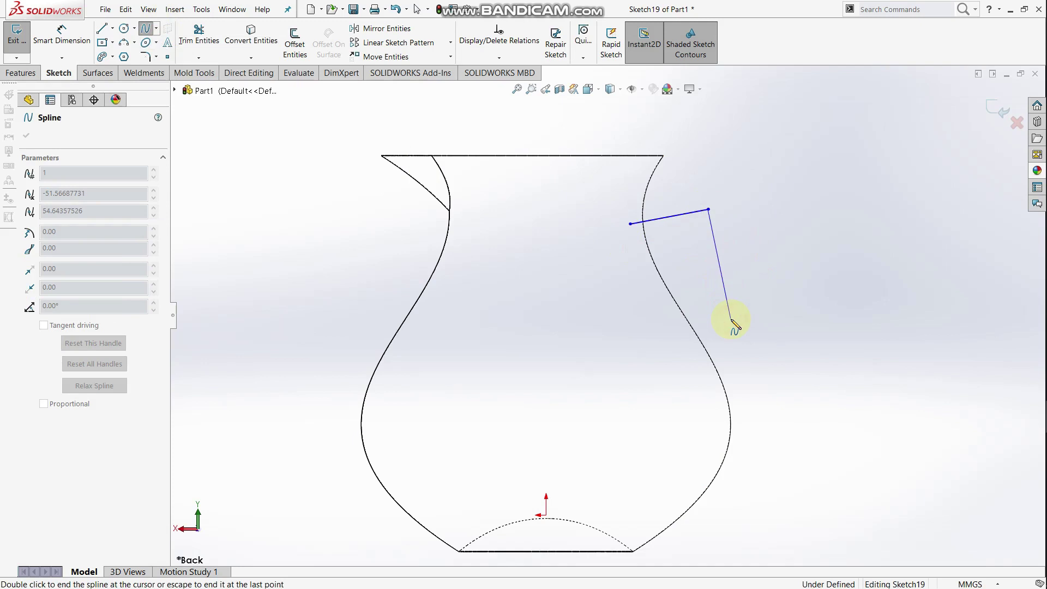
pyautogui.press('Escape')
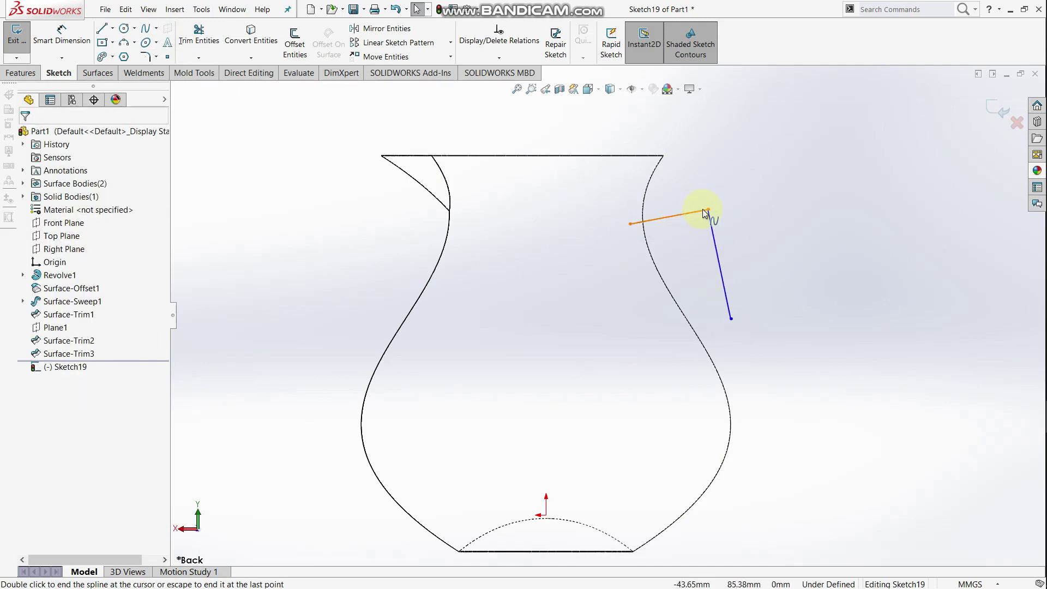
# Make the two splines tangent to each other at their shared endpoint.
pyautogui.click(710, 212)
pyautogui.keyDown('ctrl'); pyautogui.click(711, 223); pyautogui.keyUp('ctrl')
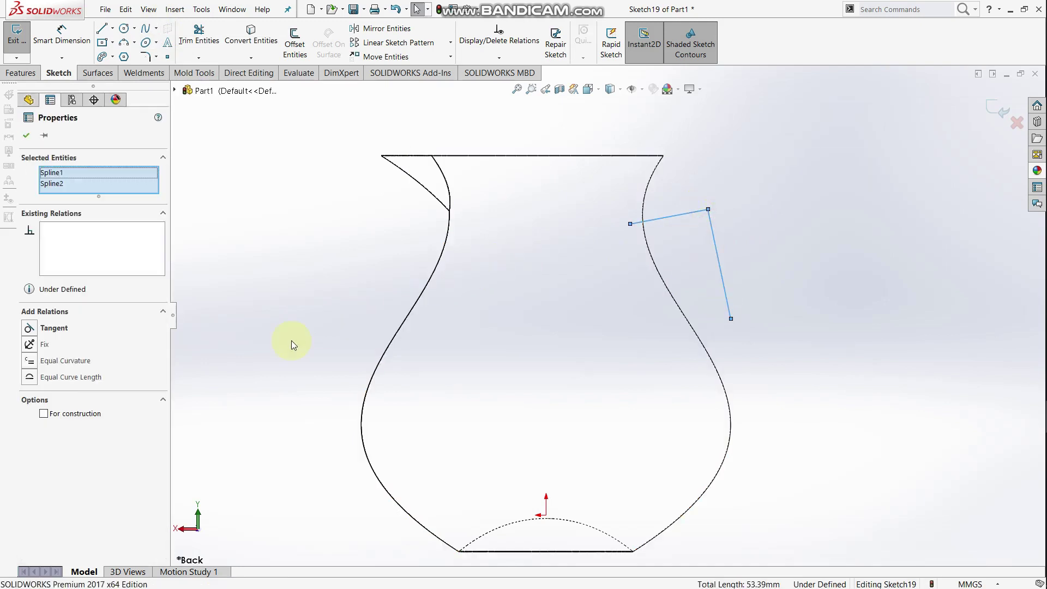
pyautogui.click(29, 328)
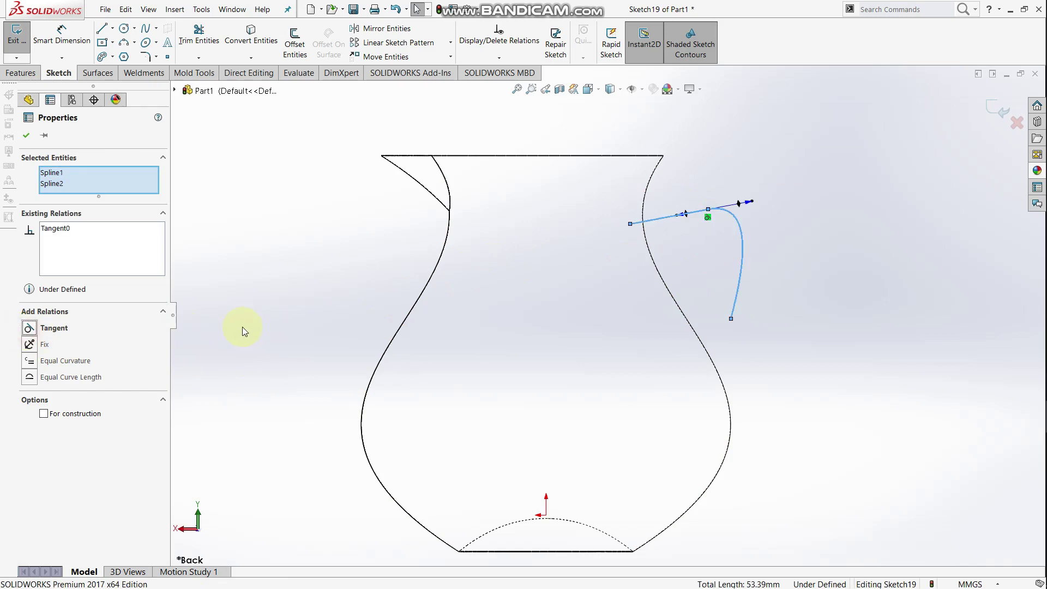
pyautogui.click(26, 137)
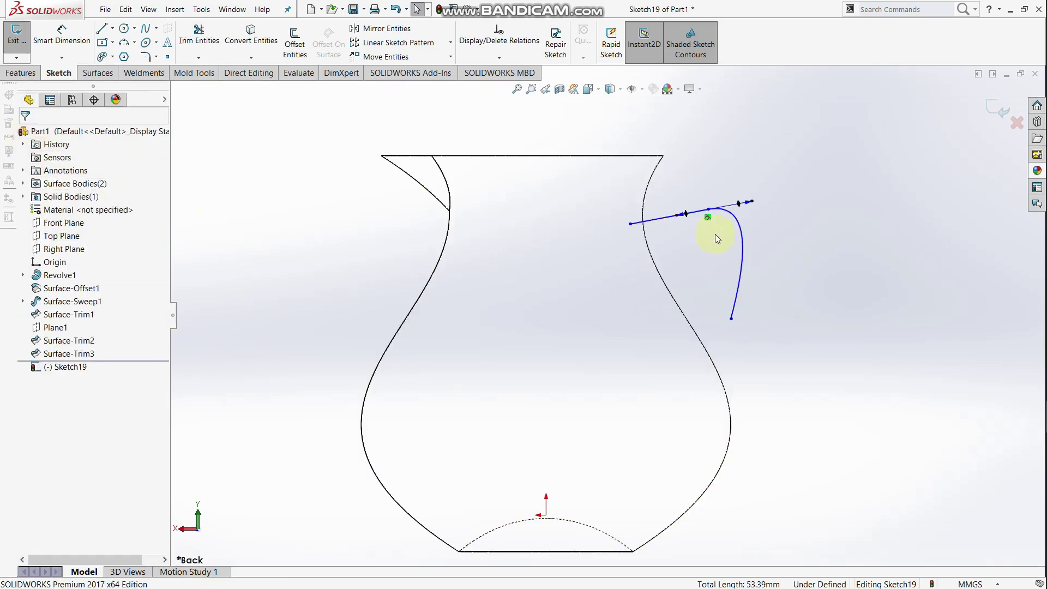
# Reshape the splines into a handle curve by raising their shared point and extending the free end down beside the vase wall.
pyautogui.moveTo(738, 218); pyautogui.dragTo(721, 201)
pyautogui.click(798, 218)
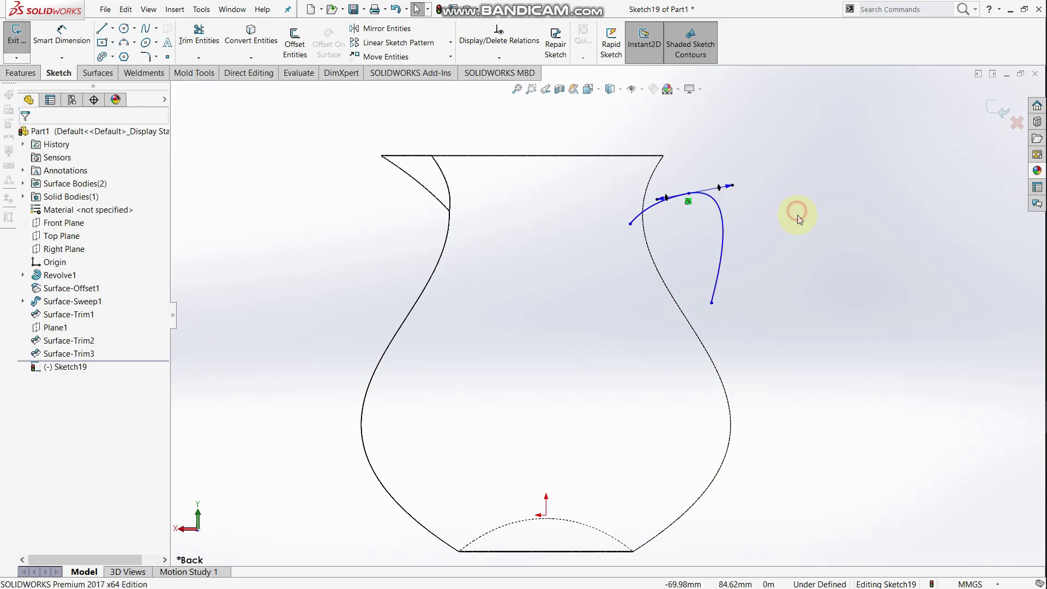
pyautogui.click(709, 305)
pyautogui.moveTo(708, 318); pyautogui.dragTo(714, 325)
pyautogui.click(884, 334)
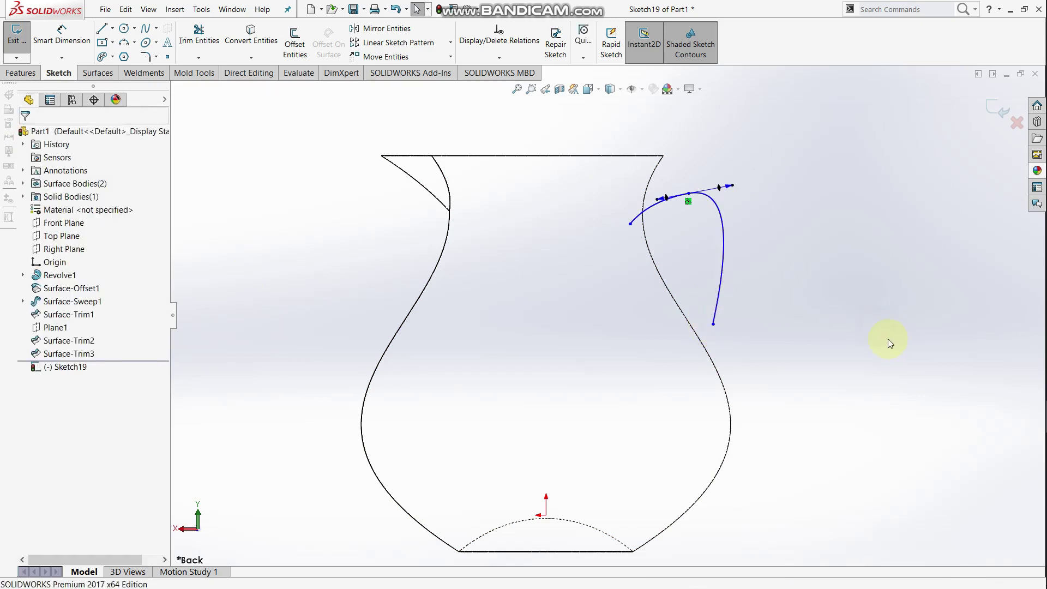
pyautogui.scroll(3, 848, 321)
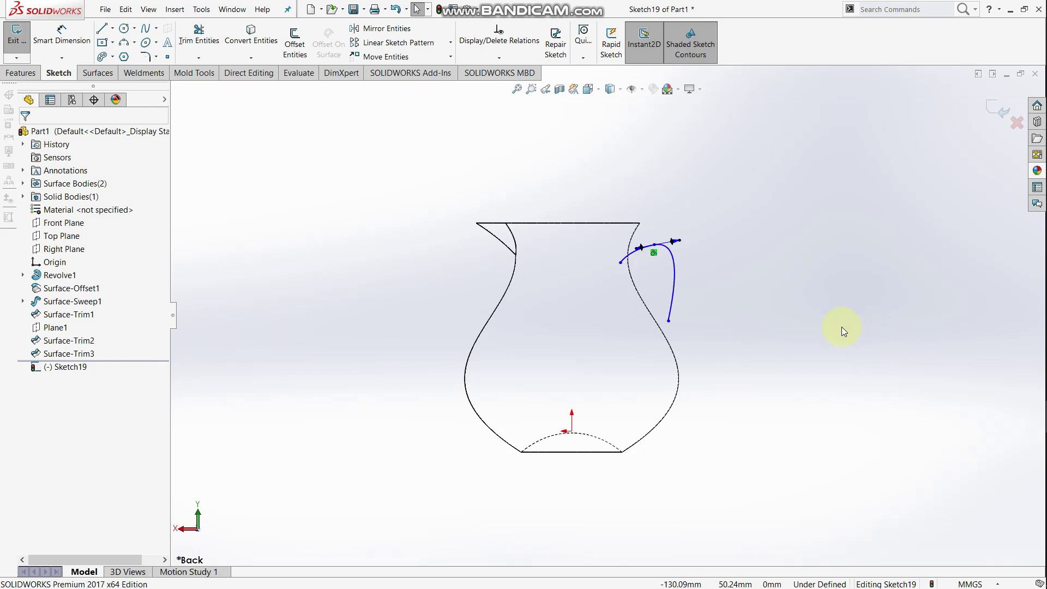
pyautogui.moveTo(671, 252); pyautogui.dragTo(684, 231)
pyautogui.click(769, 315)
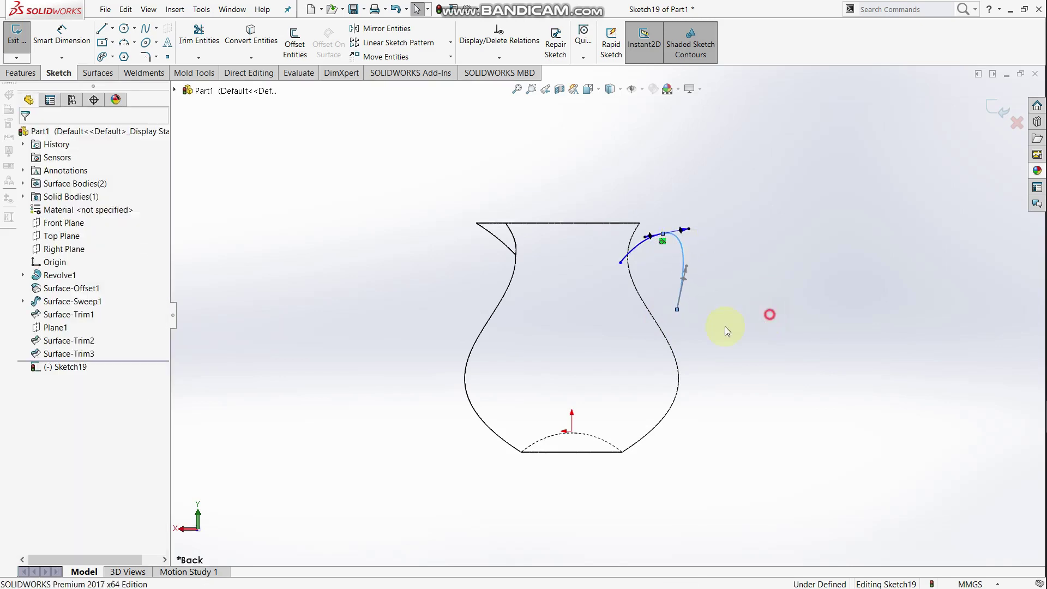
pyautogui.moveTo(676, 309); pyautogui.dragTo(678, 335)
pyautogui.click(866, 344)
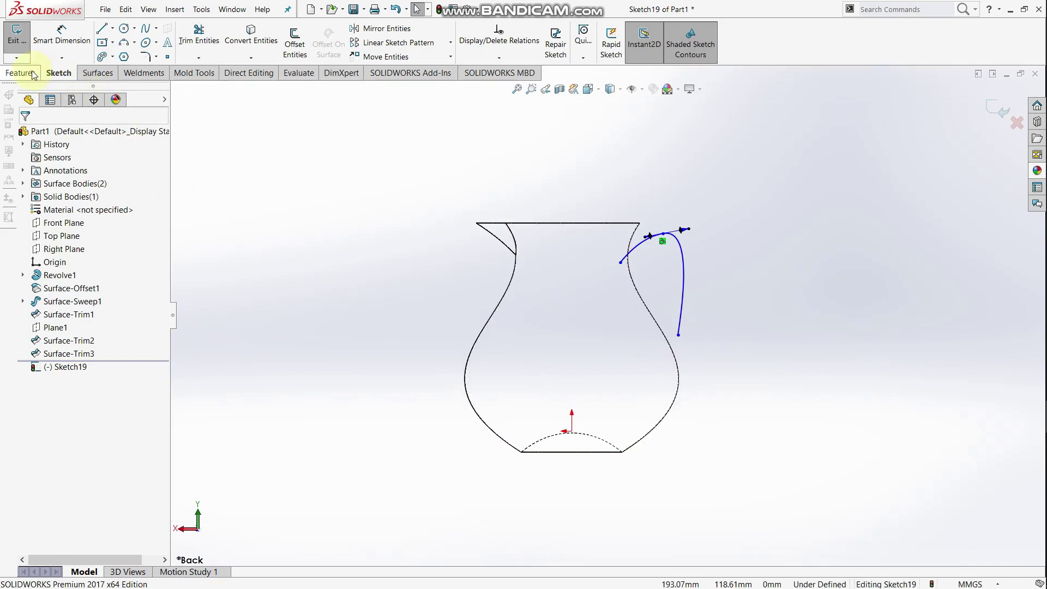
# Create a swept surface along the handle sketch with a 7 mm circular profile and merged tangent faces.
pyautogui.click(87, 73)
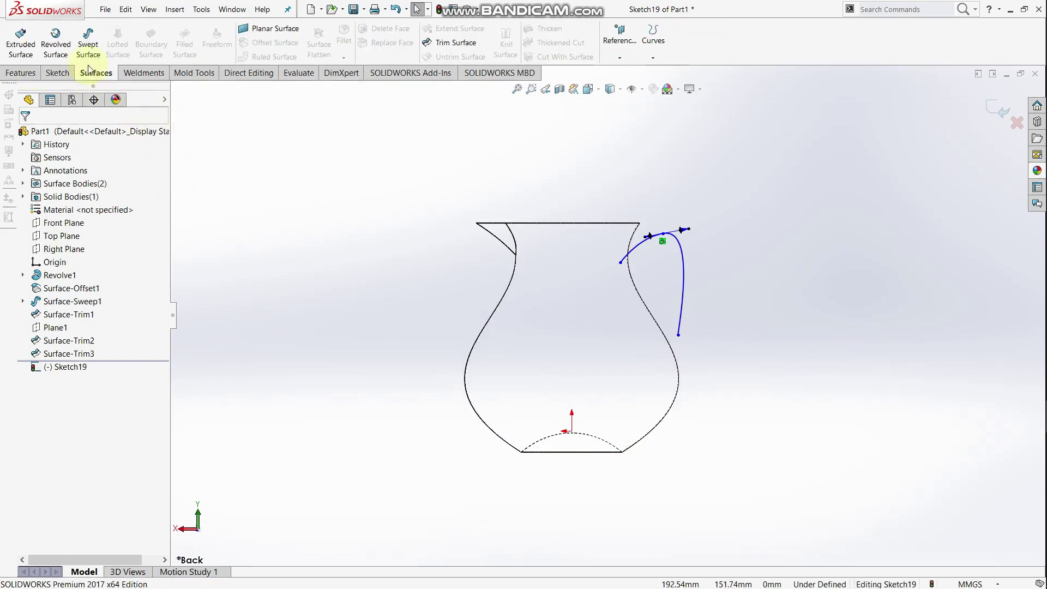
pyautogui.click(87, 41)
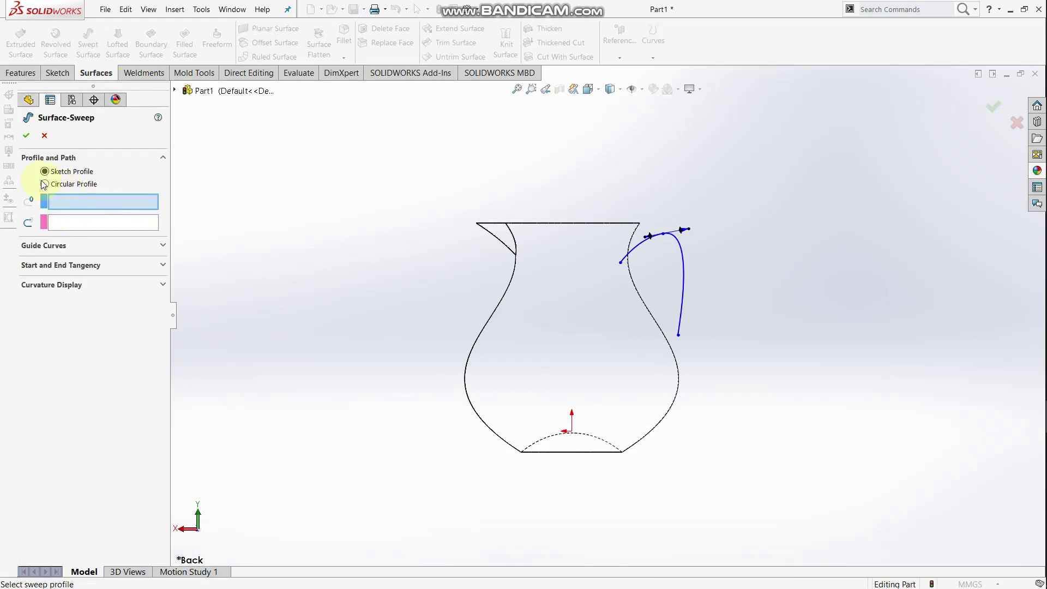
pyautogui.click(44, 183)
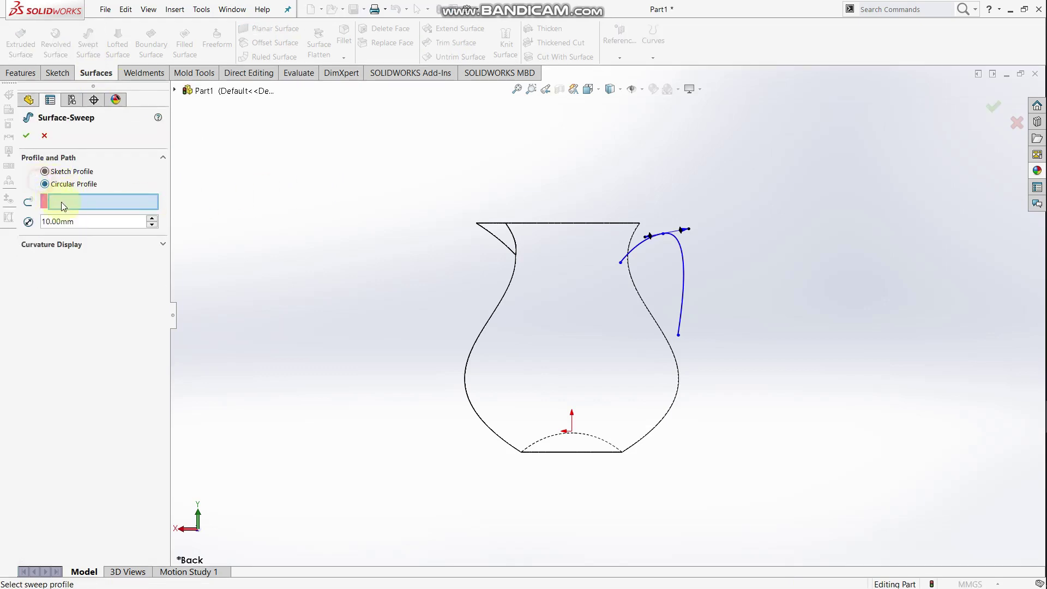
pyautogui.click(681, 256)
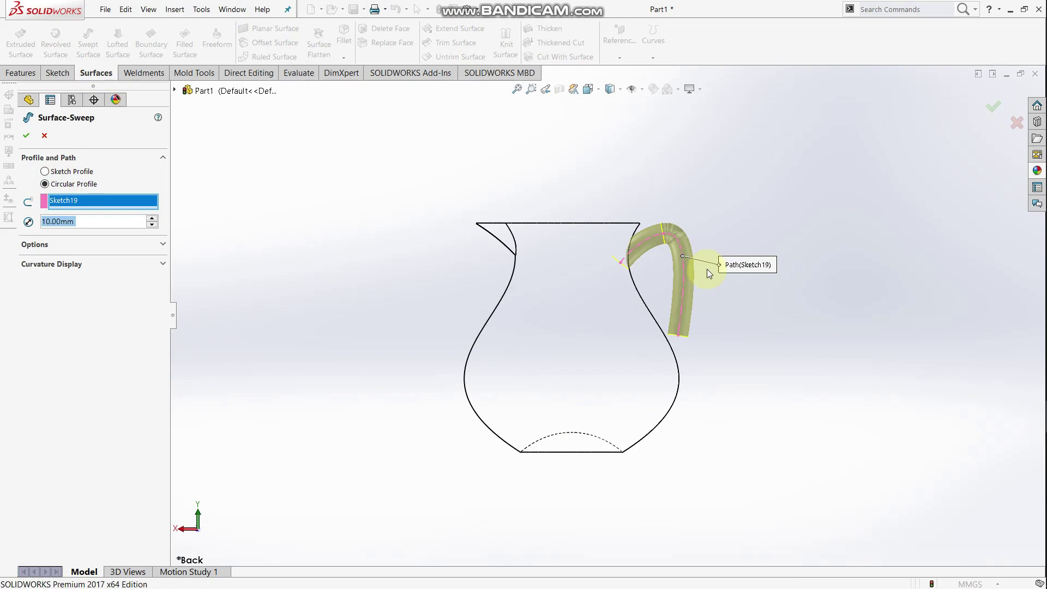
pyautogui.click(102, 246)
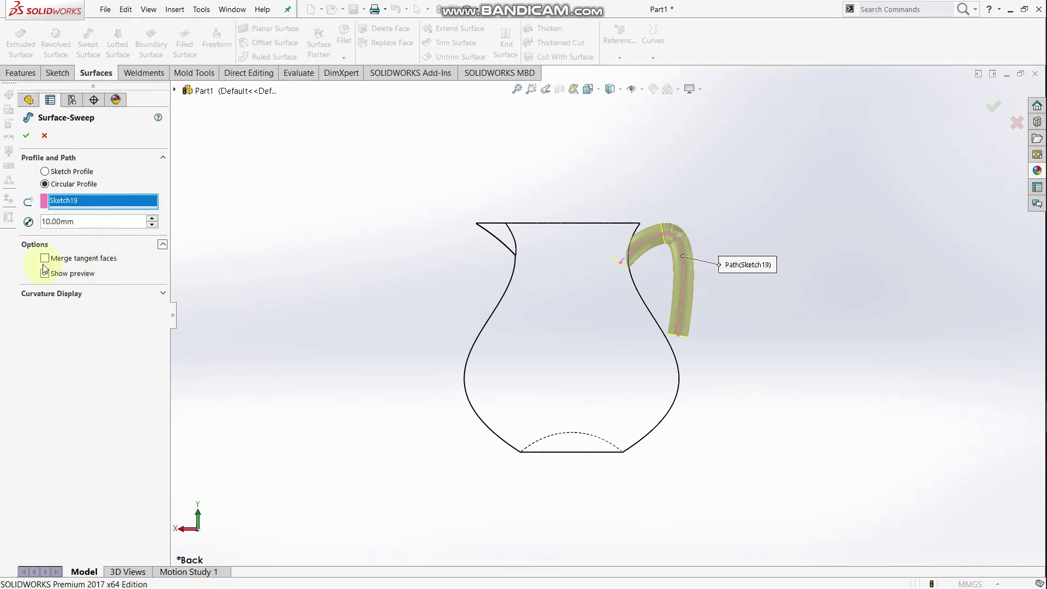
pyautogui.click(45, 259)
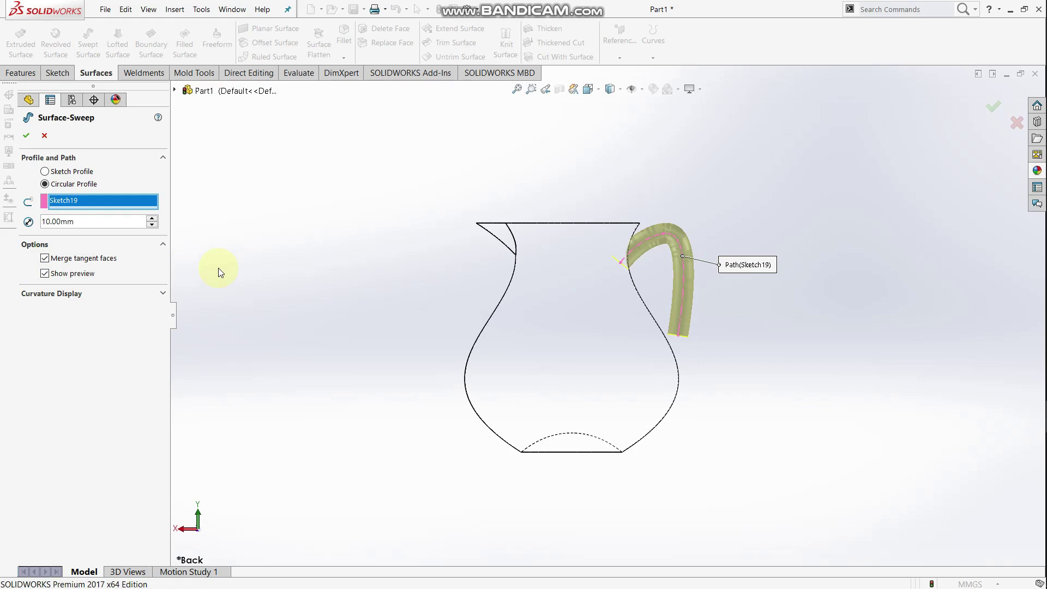
pyautogui.click(79, 223)
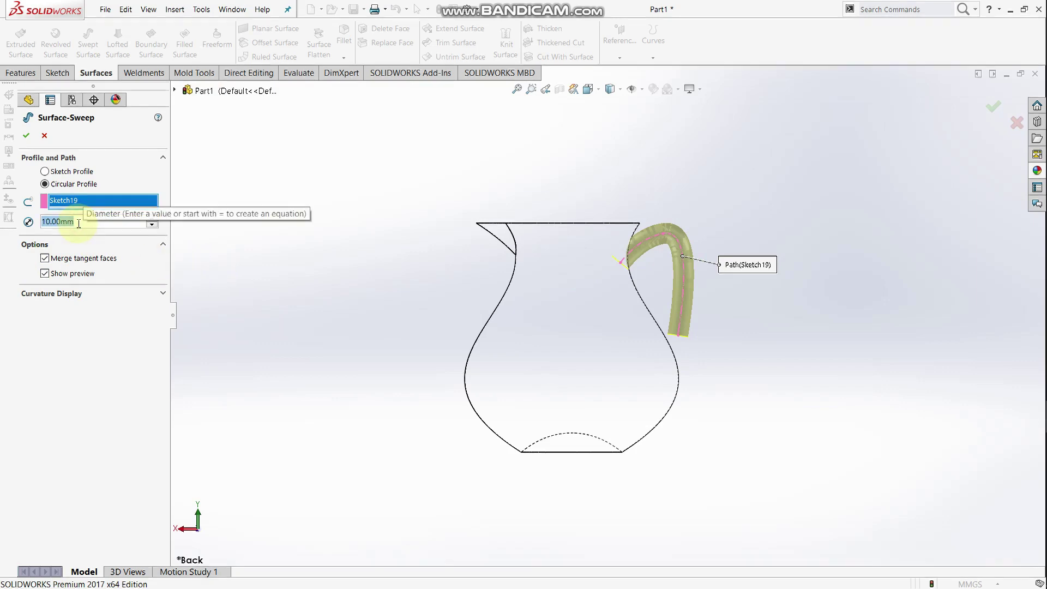
pyautogui.write('7')
pyautogui.press('Return')
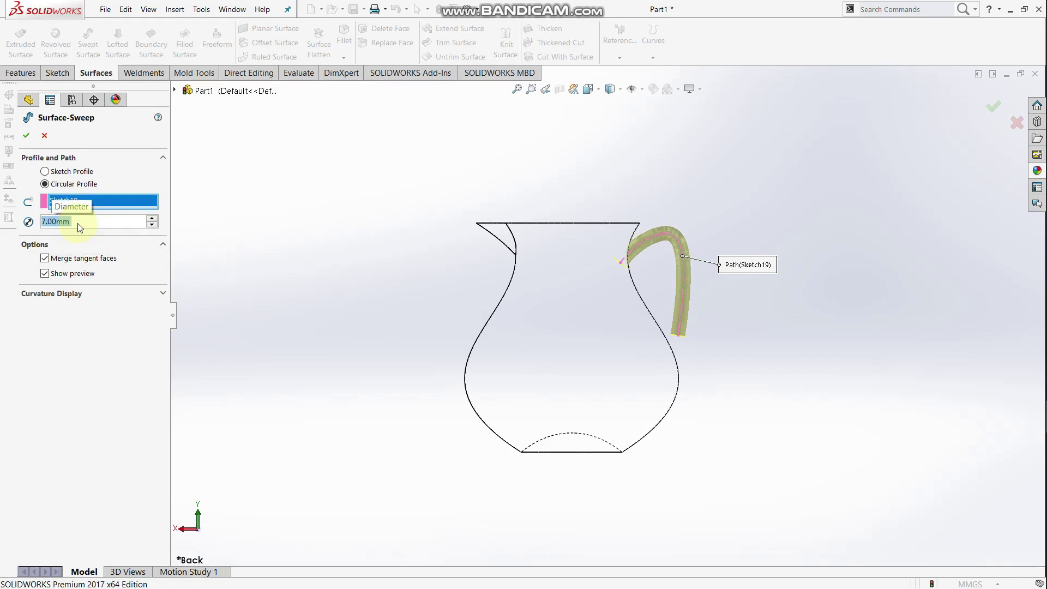
pyautogui.click(26, 135)
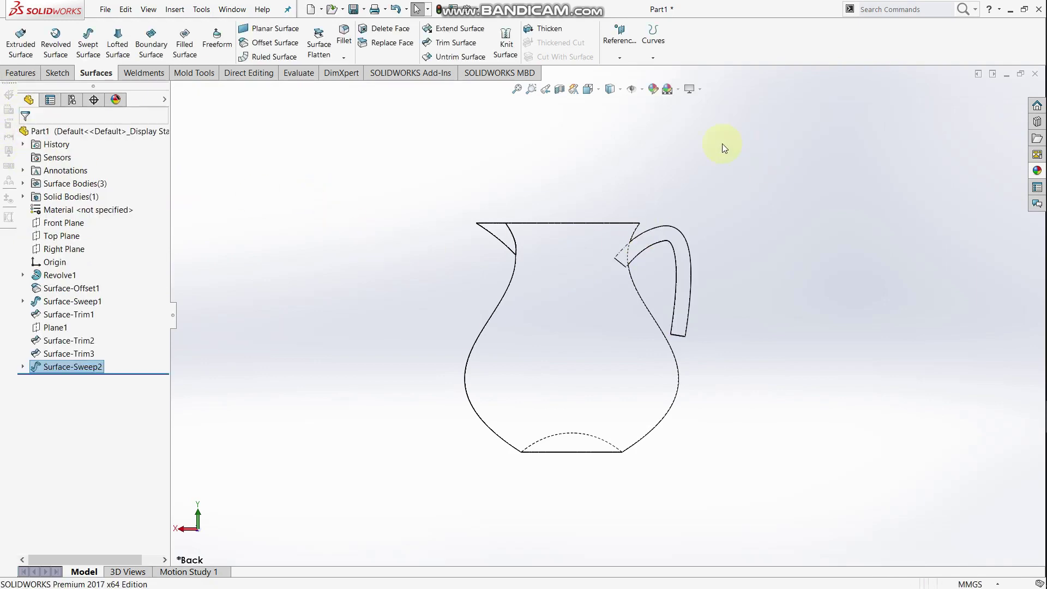
# Switch the model's display style to Shaded With Edges.
pyautogui.click(620, 89)
pyautogui.click(615, 103)
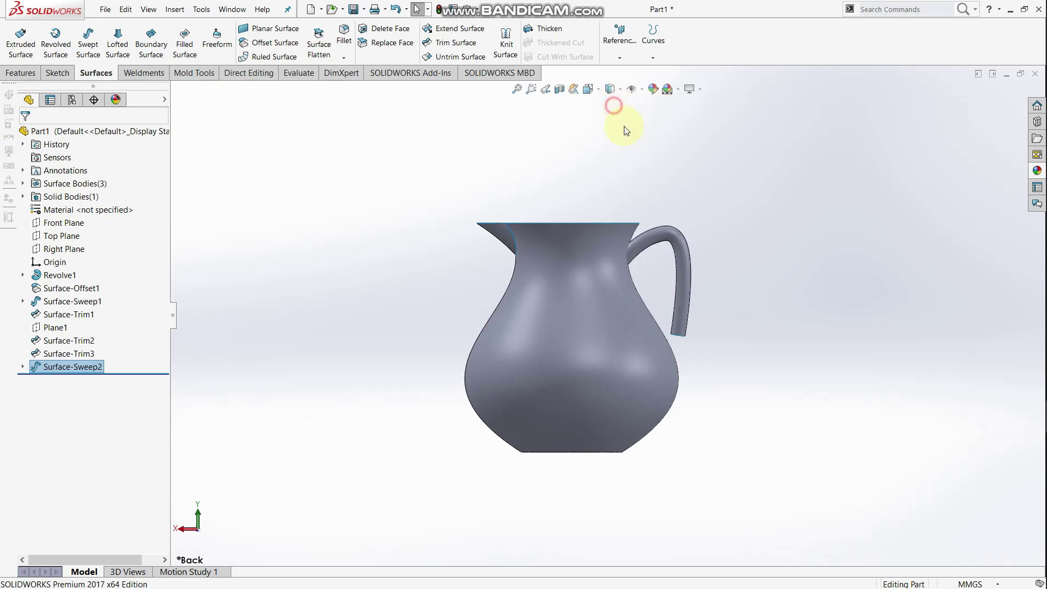
pyautogui.moveTo(722, 169)
pyautogui.mouseDown(button='middle')
pyautogui.moveTo(671, 159)
pyautogui.moveTo(803, 208)
pyautogui.moveTo(769, 261)
pyautogui.moveTo(799, 244)
pyautogui.mouseUp(button='middle')
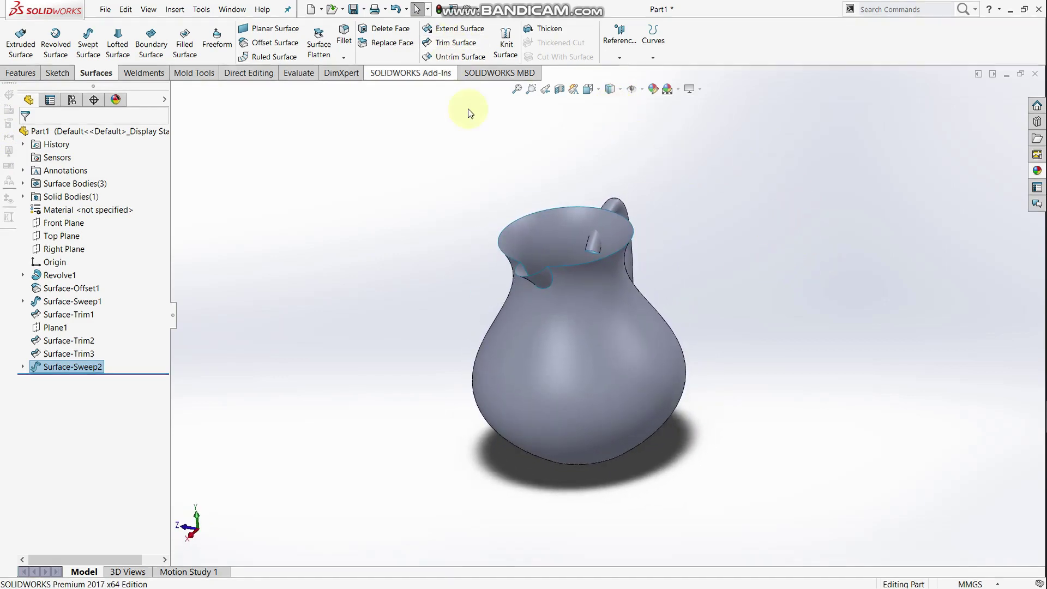
pyautogui.scroll(-3, 592, 226)
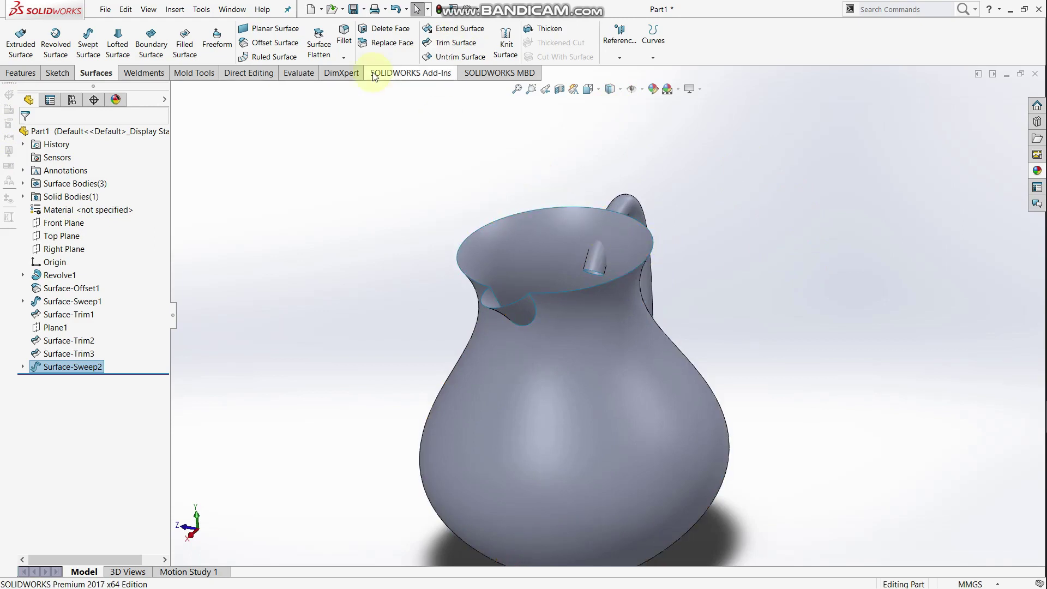
# Trim the handle surface with the vase surface, removing the handle end that protrudes inside the neck.
pyautogui.click(440, 45)
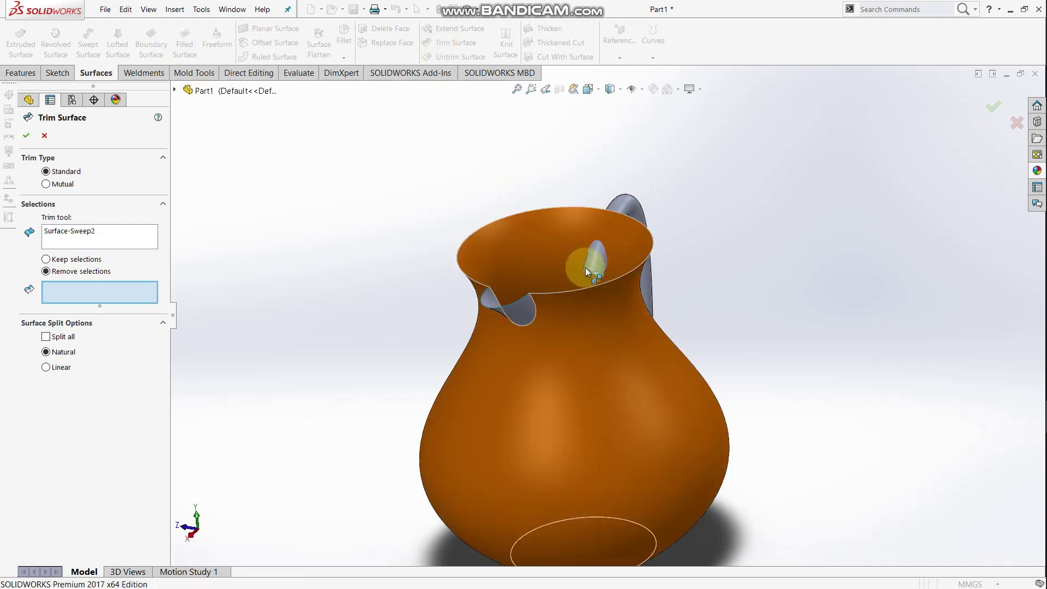
pyautogui.rightClick(87, 236)
pyautogui.click(146, 242)
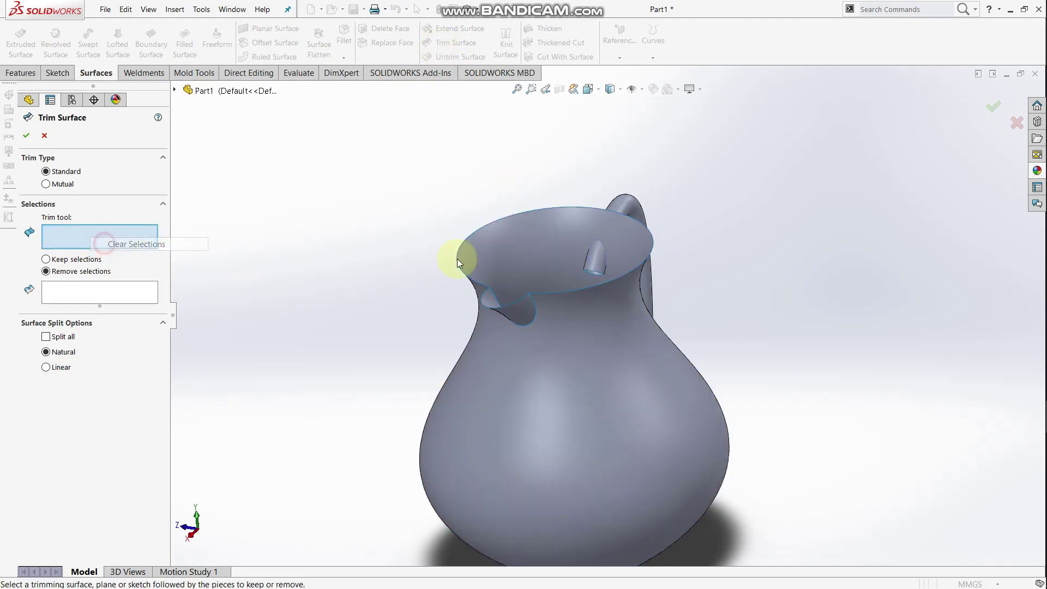
pyautogui.click(554, 254)
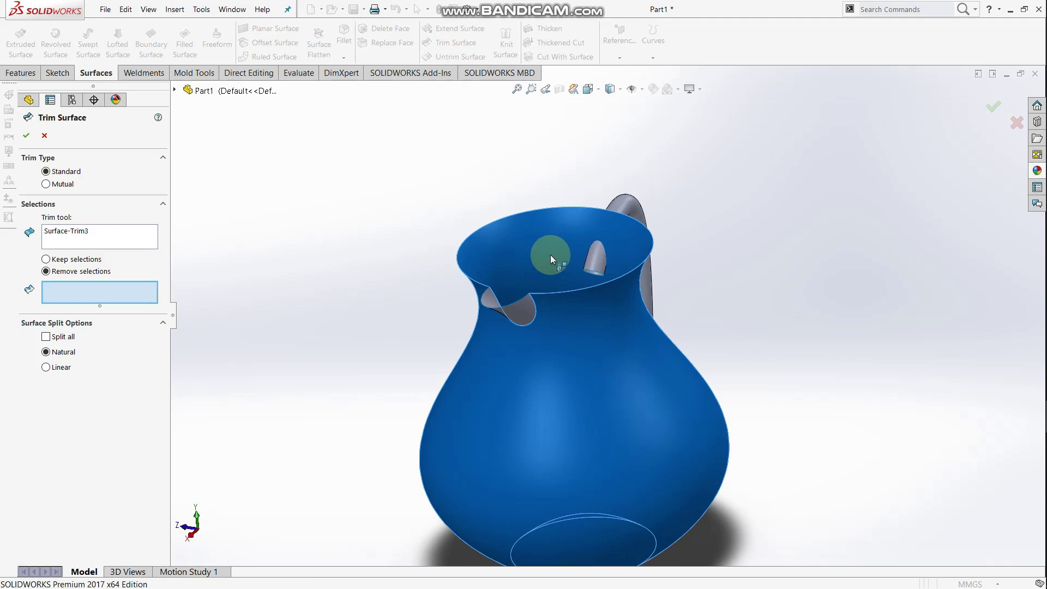
pyautogui.click(597, 264)
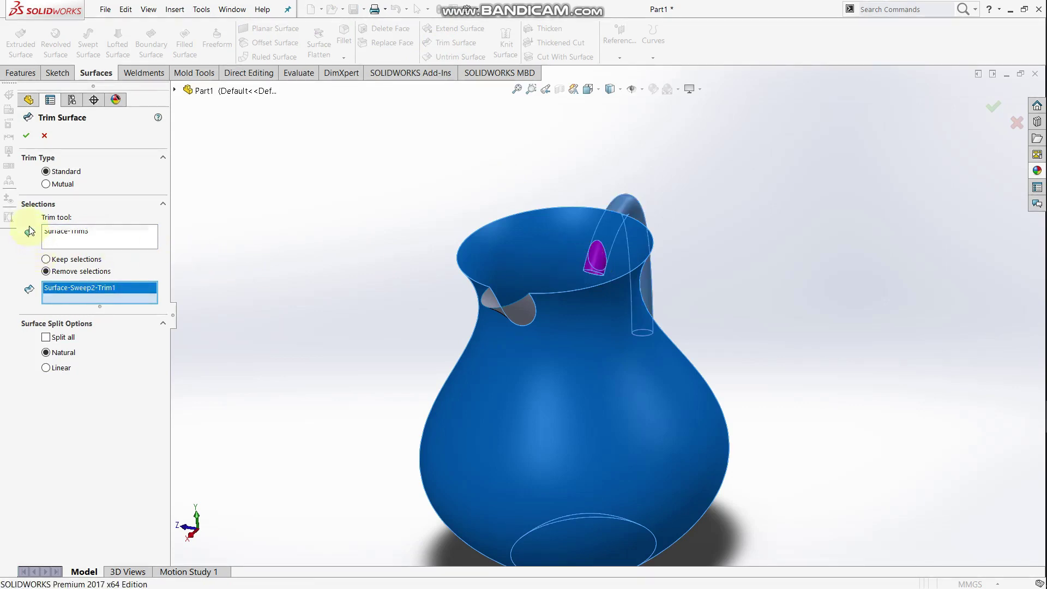
pyautogui.click(26, 135)
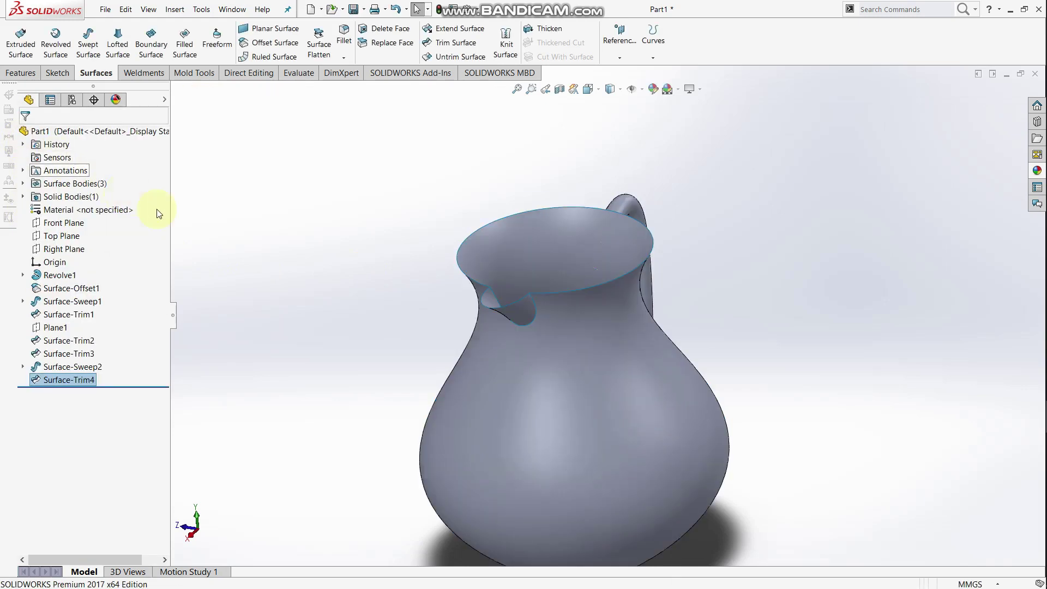
# Trim the vase surface with the handle surface, removing the wall patch enclosed by the handle's upper end.
pyautogui.moveTo(353, 269); pyautogui.dragTo(432, 147, button='middle')
pyautogui.click(455, 43)
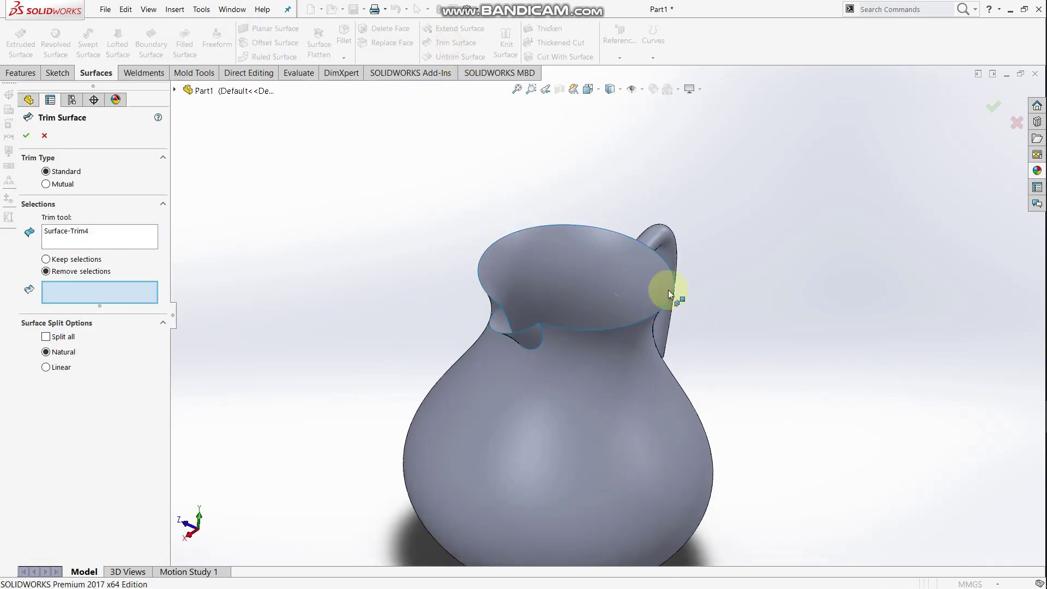
pyautogui.rightClick(146, 234)
pyautogui.click(169, 240)
pyautogui.click(654, 241)
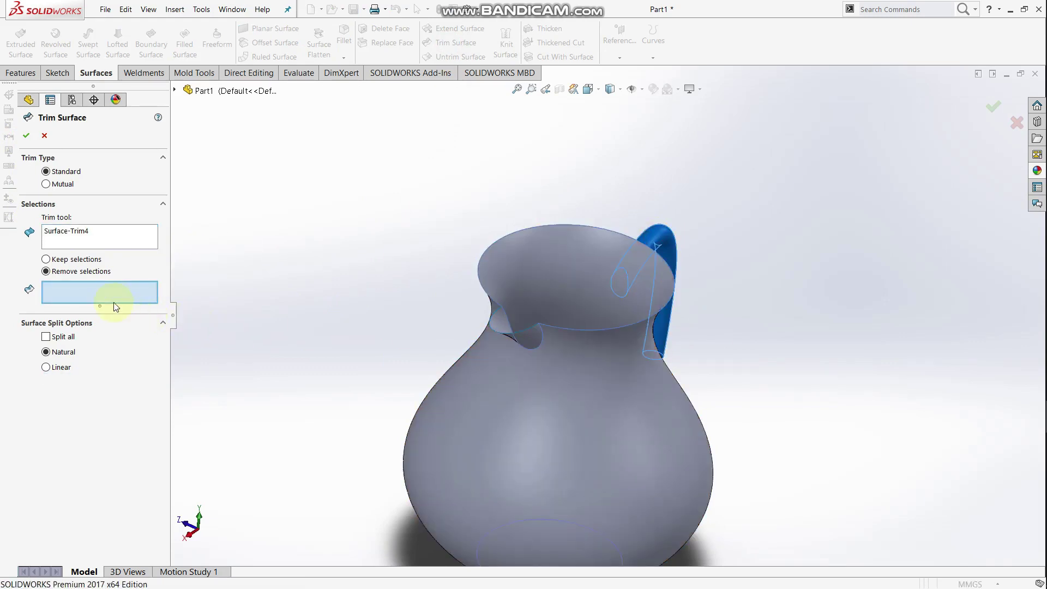
pyautogui.click(620, 284)
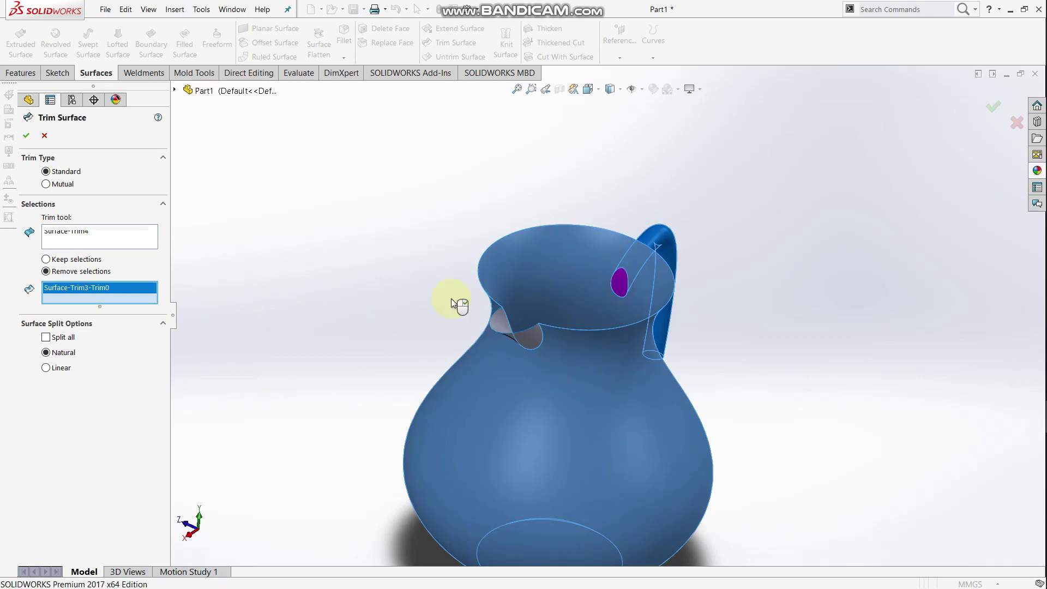
pyautogui.click(26, 136)
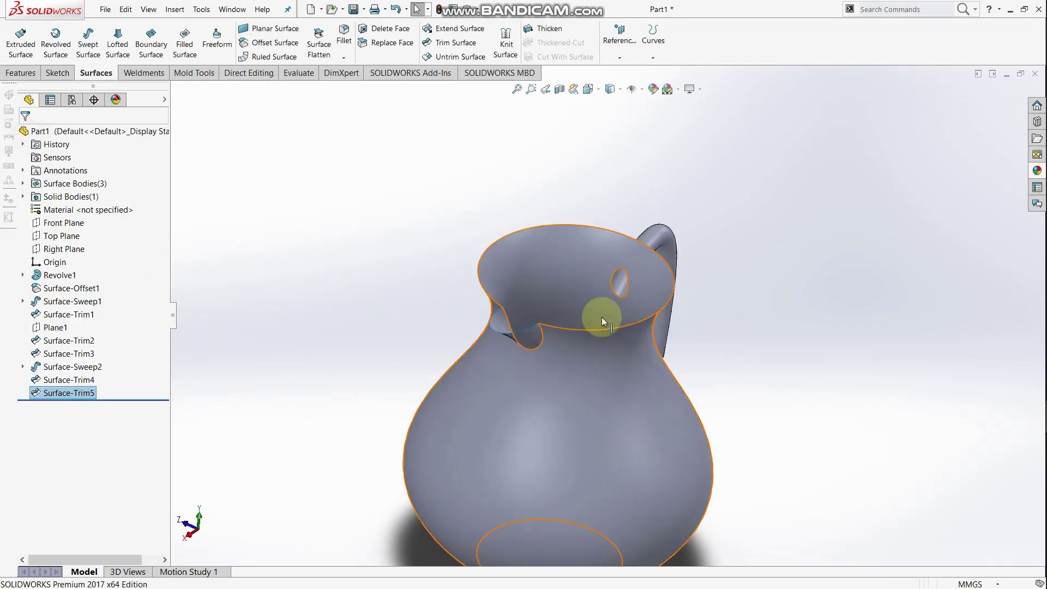
pyautogui.moveTo(707, 262); pyautogui.dragTo(736, 327, button='middle')
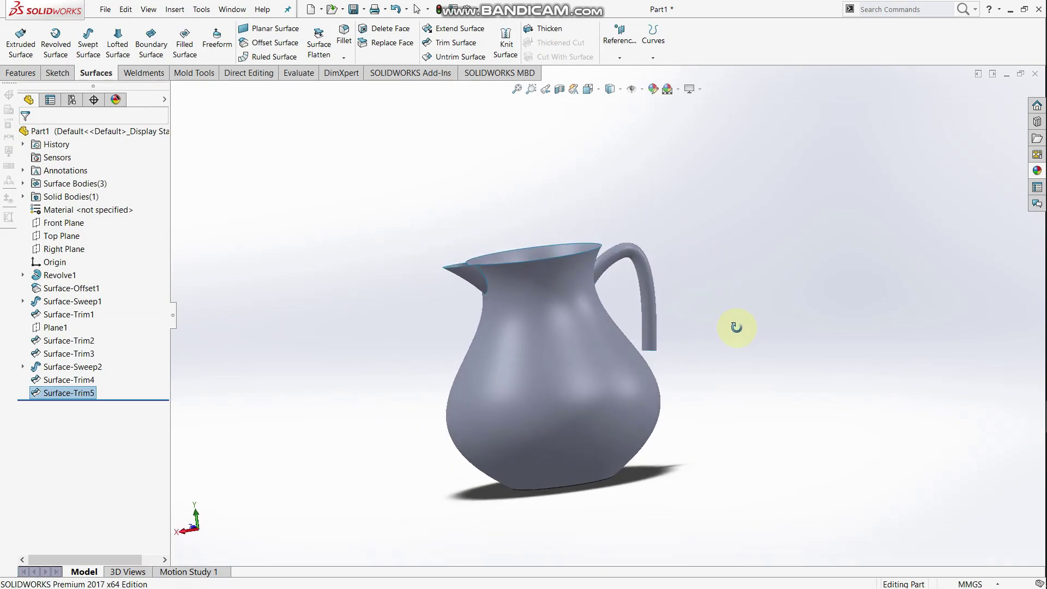
pyautogui.moveTo(736, 327); pyautogui.dragTo(637, 263, button='middle')
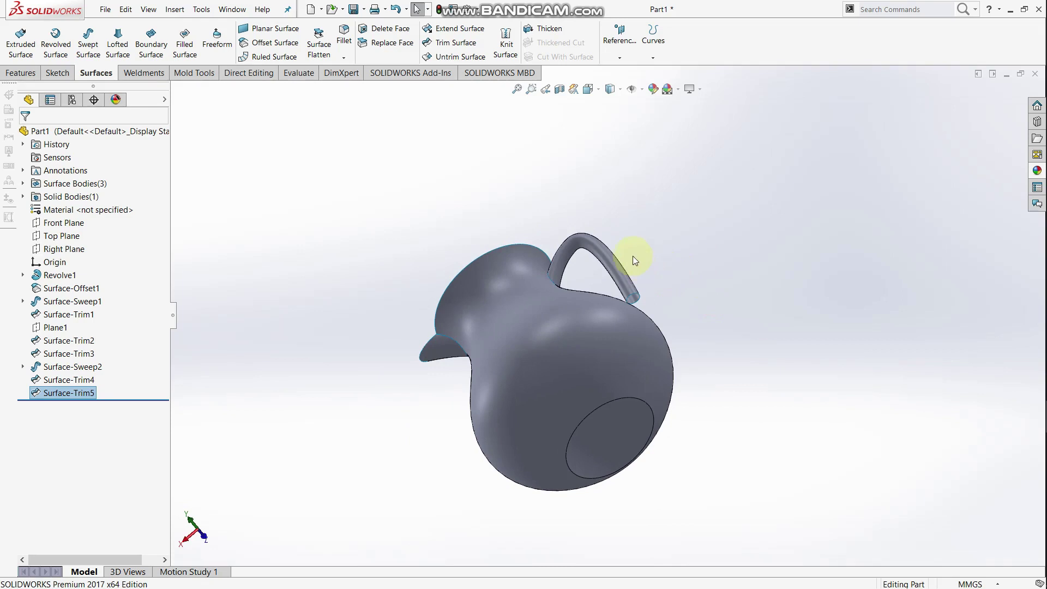
# Close the open lower end of the handle tube with a planar surface bounded by its circular edge.
pyautogui.scroll(-1, 636, 299)
pyautogui.moveTo(633, 327); pyautogui.dragTo(586, 344, button='middle')
pyautogui.scroll(-1, 643, 301)
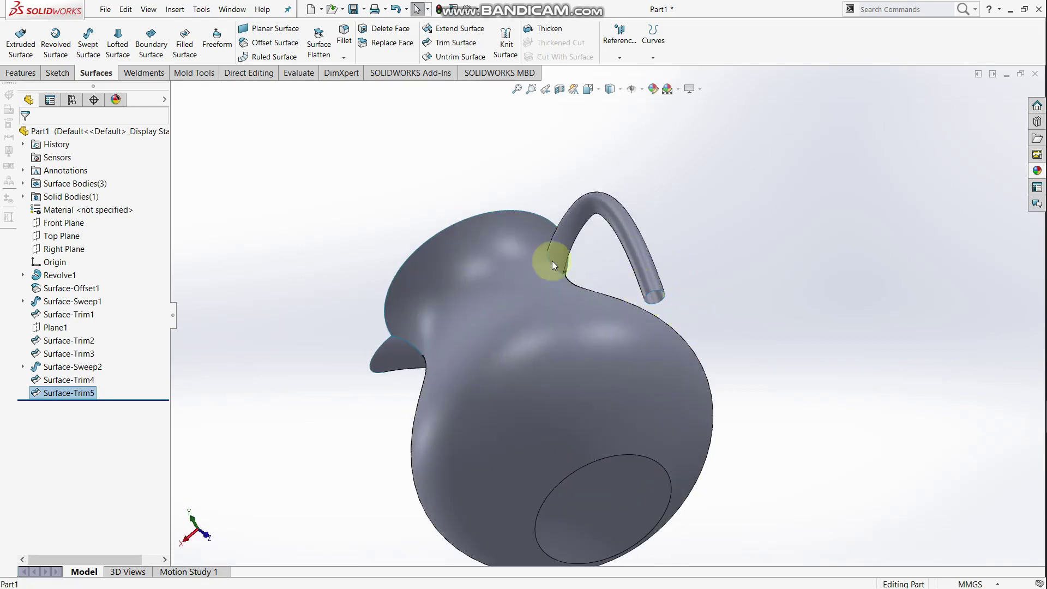
pyautogui.click(275, 29)
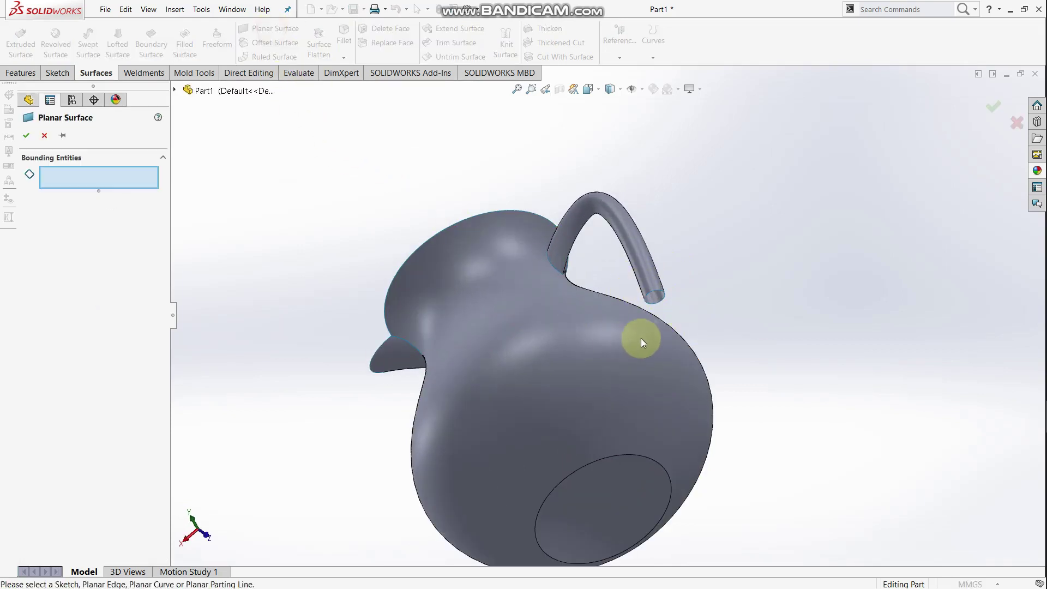
pyautogui.scroll(-3, 645, 327)
pyautogui.click(635, 264)
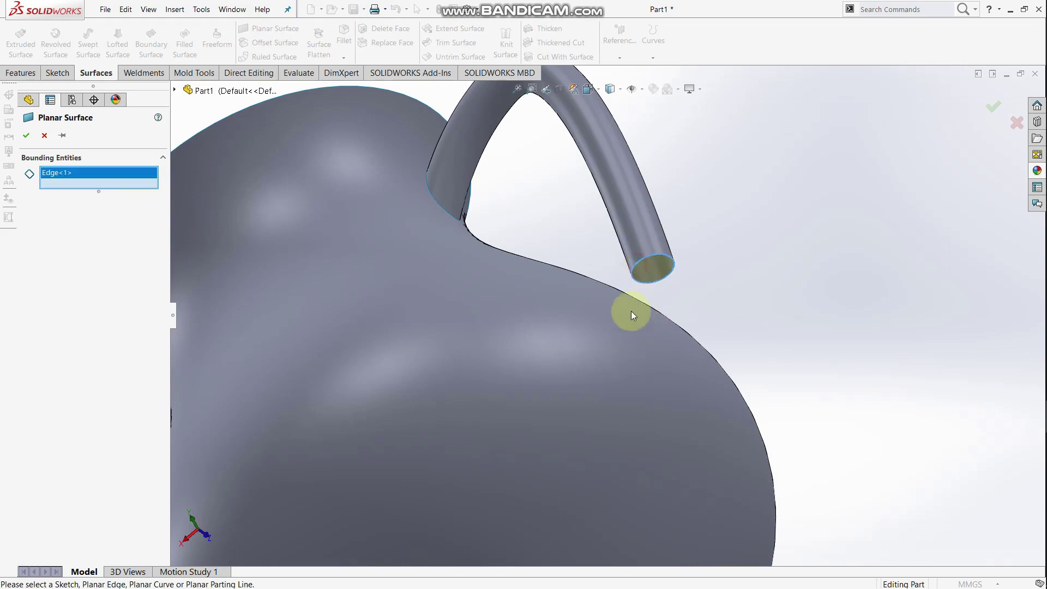
pyautogui.click(26, 135)
pyautogui.moveTo(625, 325); pyautogui.dragTo(553, 276, button='middle')
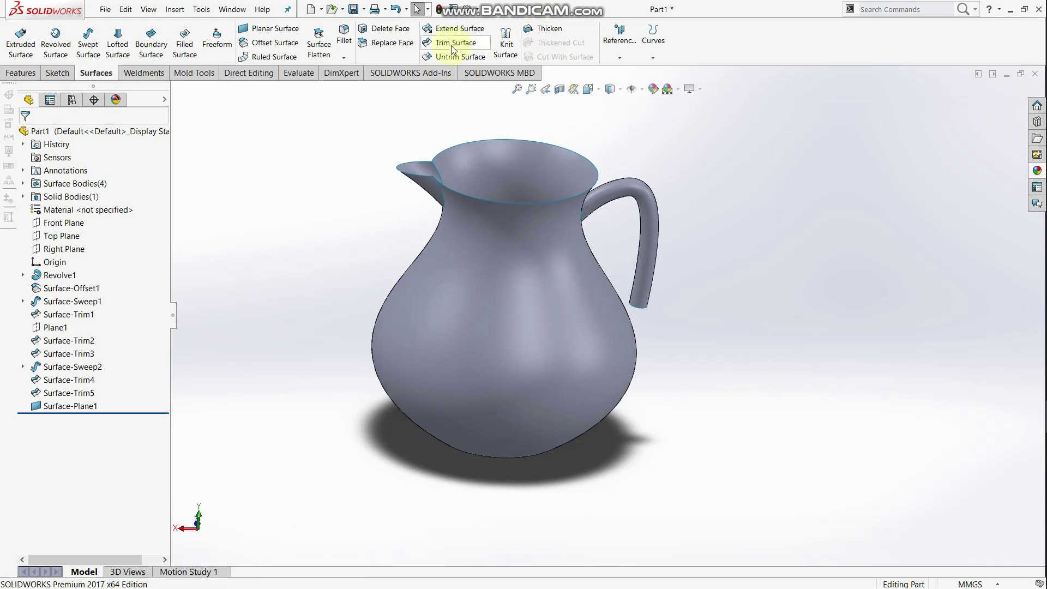
# Highlight each of the part's surface bodies in turn to identify the separate pieces of the pitcher.
pyautogui.click(509, 44)
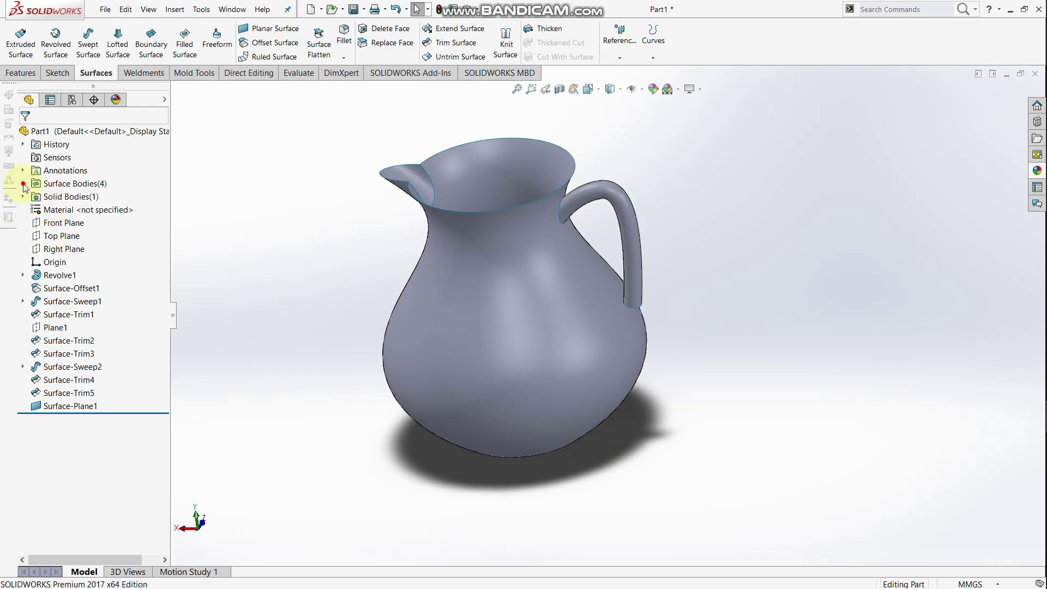
pyautogui.click(23, 184)
pyautogui.click(62, 197)
pyautogui.click(68, 210)
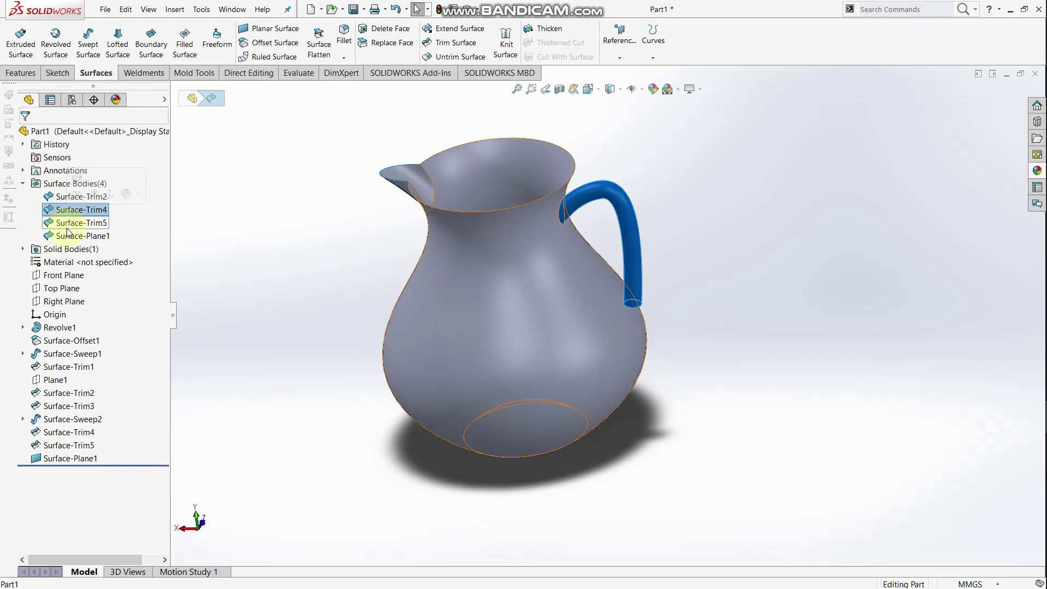
pyautogui.click(66, 227)
pyautogui.click(71, 236)
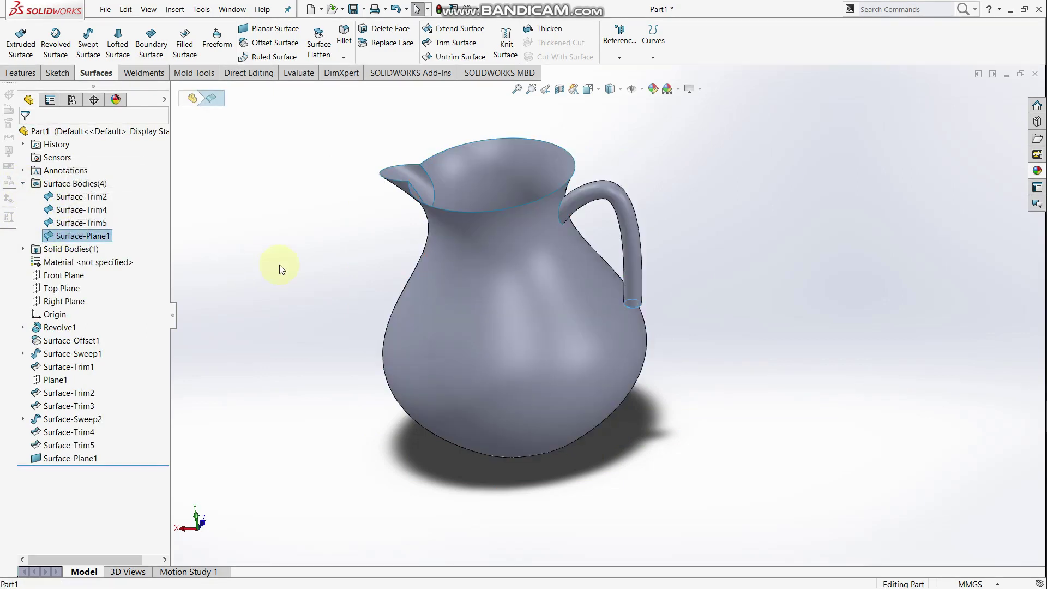
pyautogui.click(490, 173)
# Knit Surface-Trim2, Surface-Trim4, Surface-Trim5 and Surface-Plane1 into one surface body, leaving Create solid and Merge entities off.
pyautogui.click(505, 43)
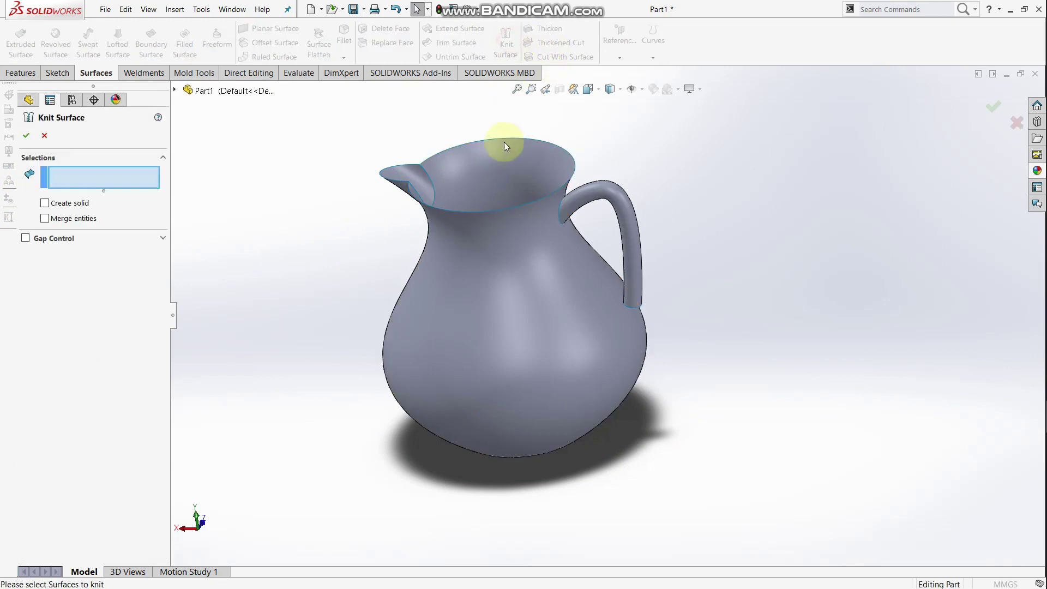
pyautogui.click(175, 92)
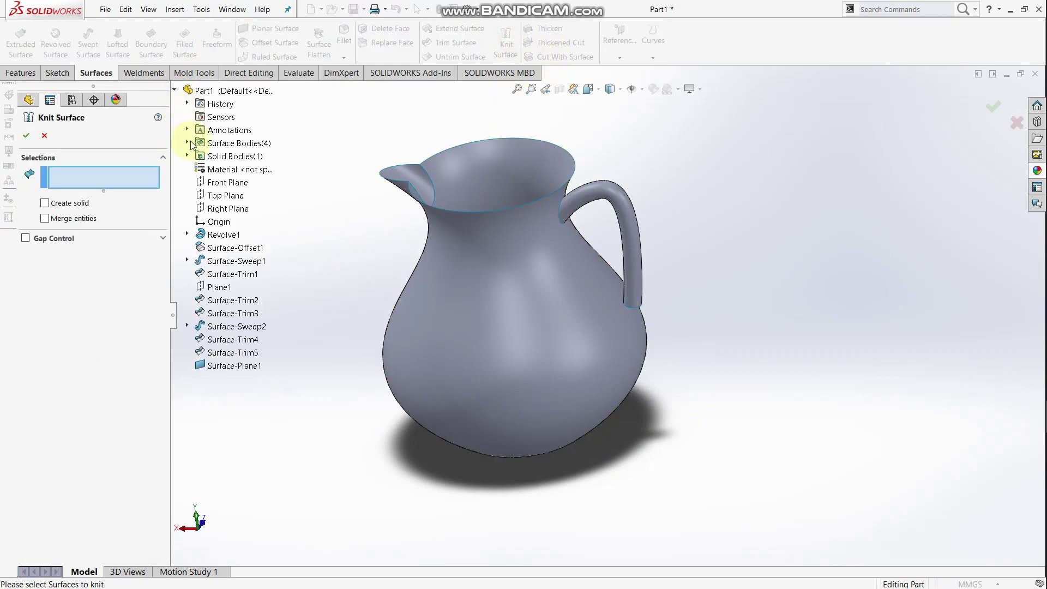
pyautogui.click(240, 169)
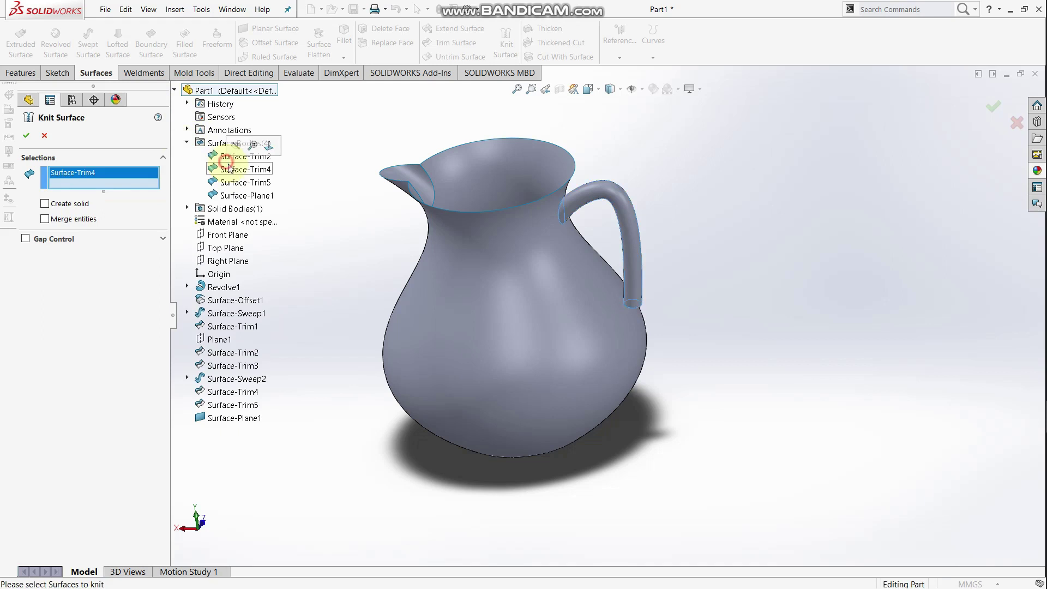
pyautogui.click(218, 157)
pyautogui.click(246, 182)
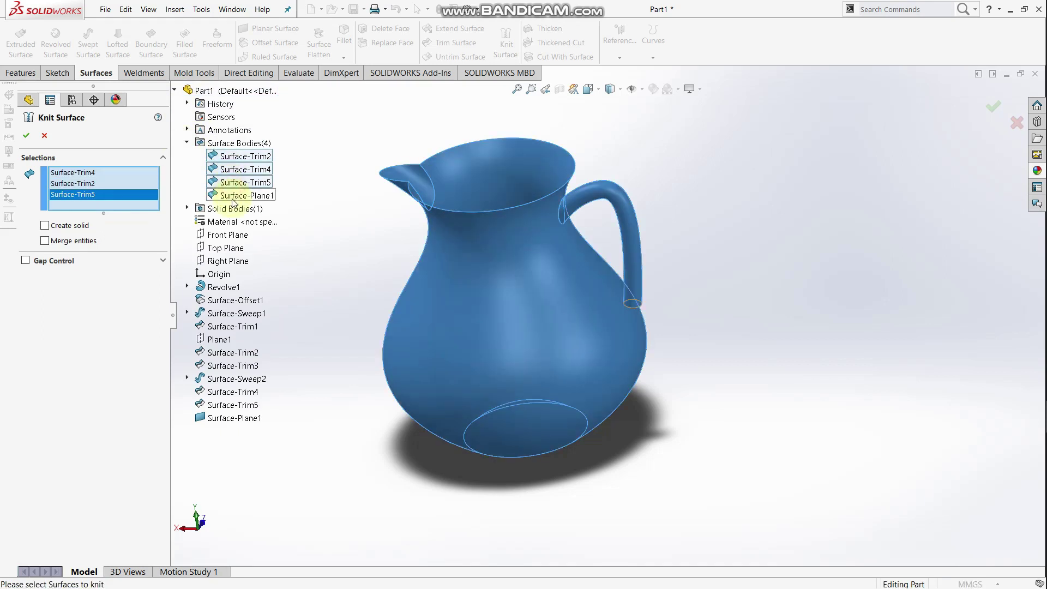
pyautogui.click(247, 195)
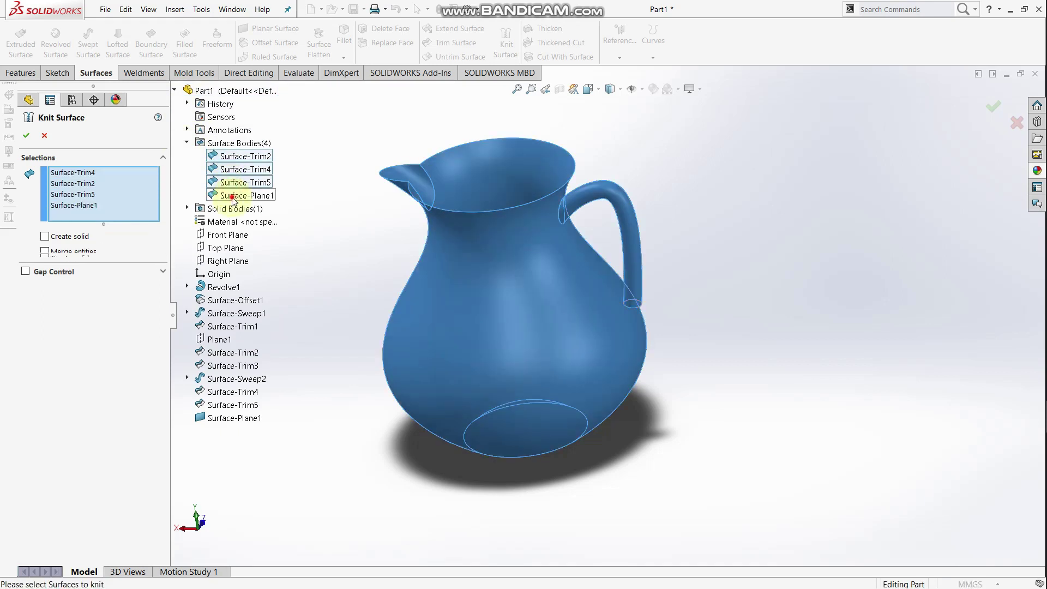
pyautogui.click(25, 137)
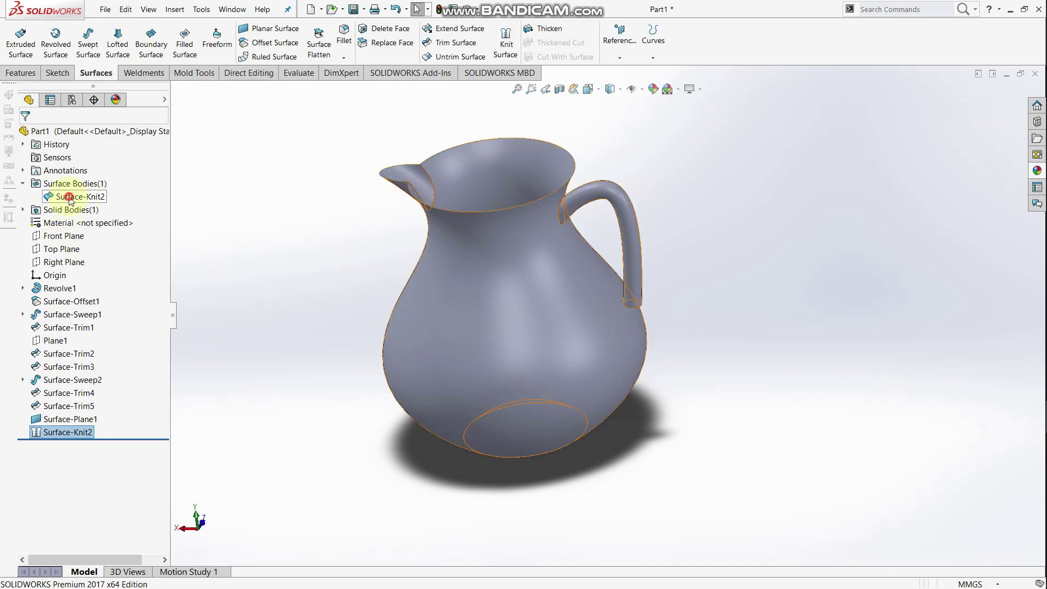
pyautogui.click(70, 197)
pyautogui.click(283, 234)
# Thicken the knitted pitcher surface outward by 1 mm, without merging the result.
pyautogui.moveTo(372, 290); pyautogui.dragTo(528, 162, button='middle')
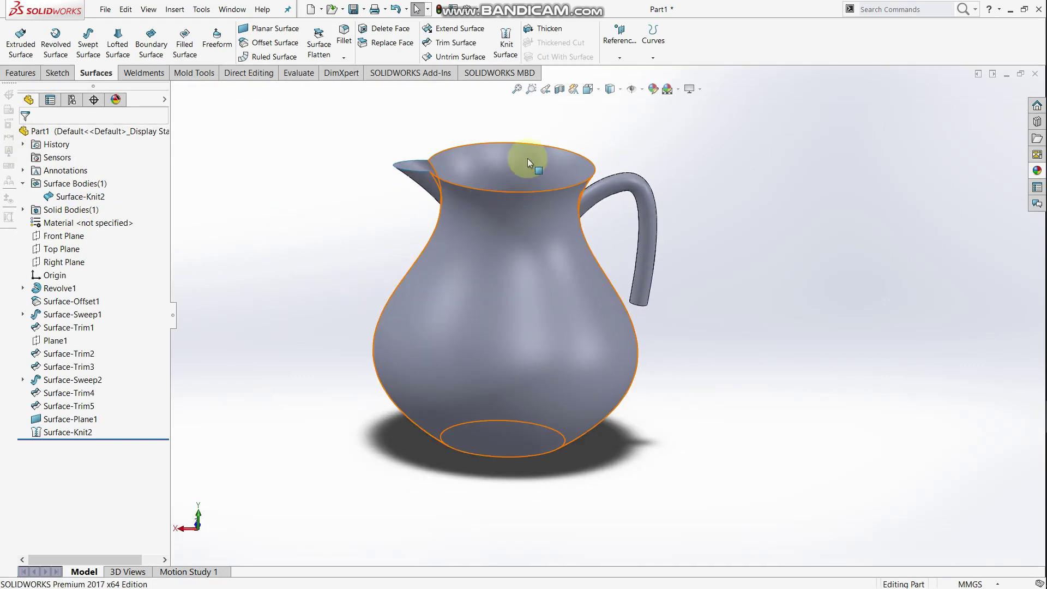
pyautogui.click(550, 30)
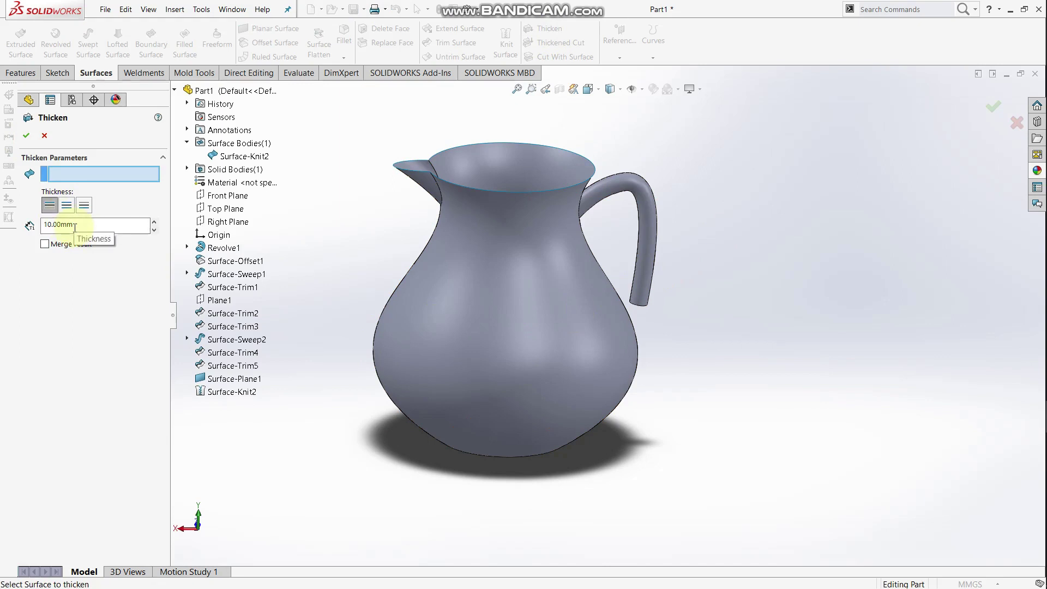
pyautogui.click(509, 321)
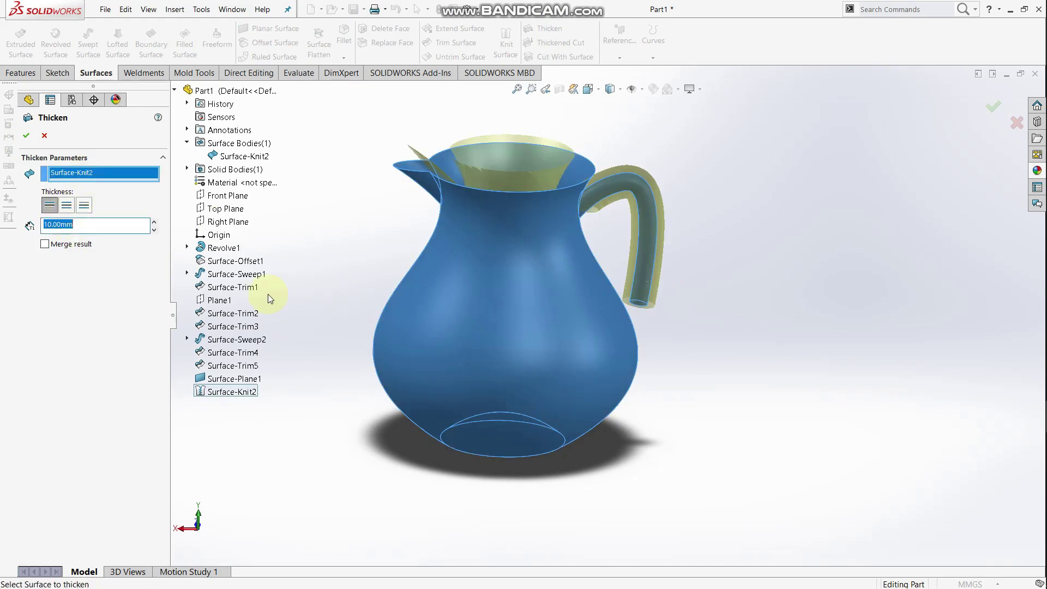
pyautogui.click(83, 208)
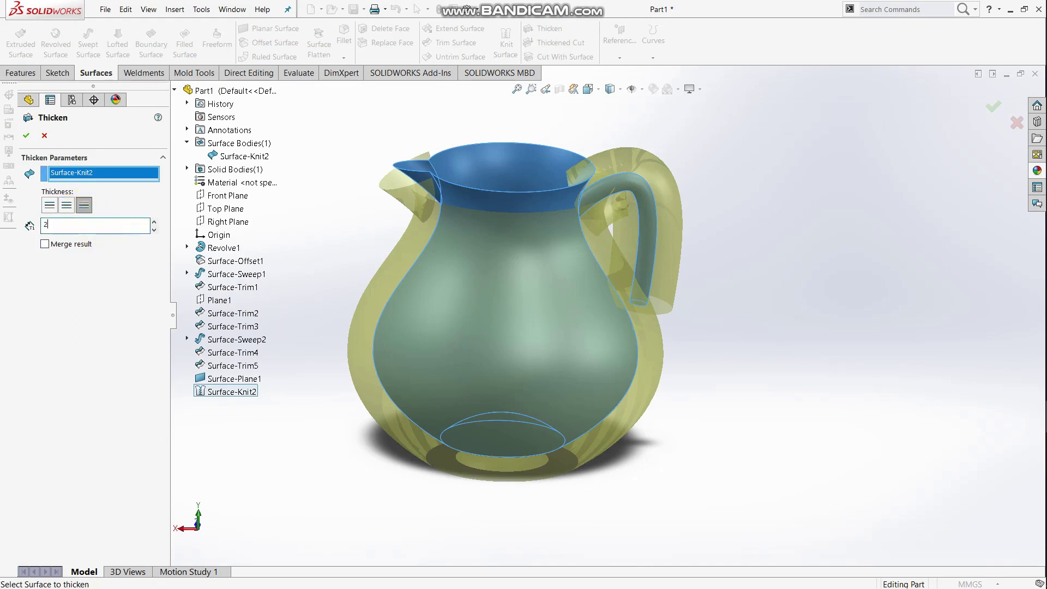
pyautogui.click(100, 232)
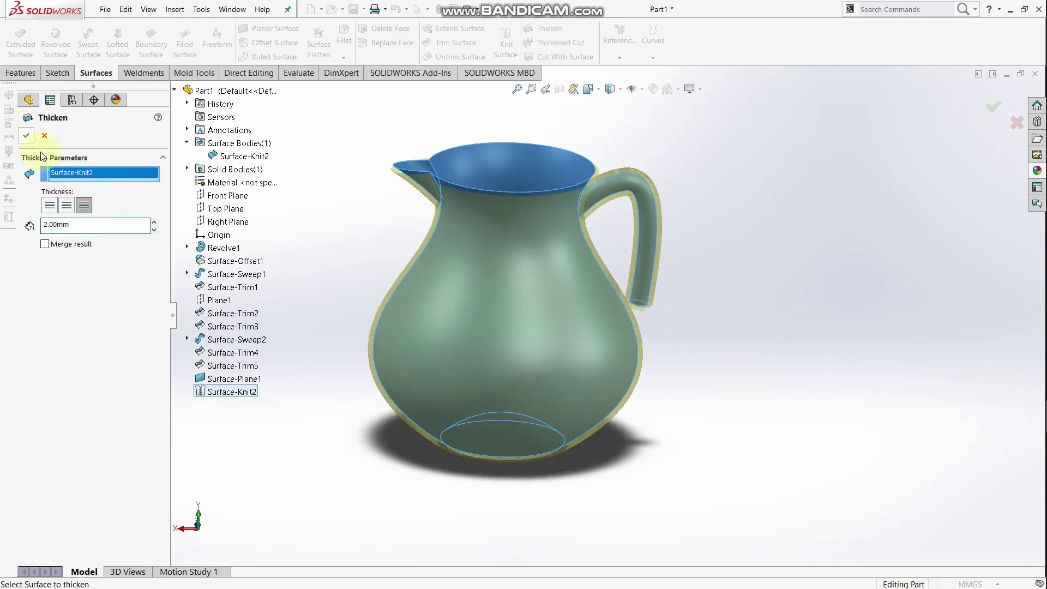
pyautogui.press('Return')
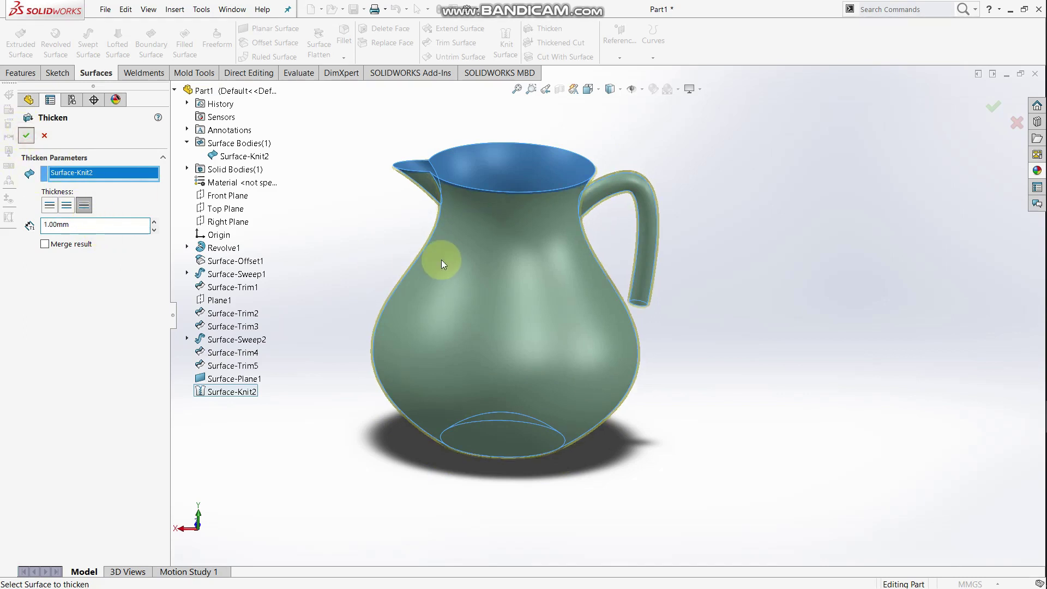
pyautogui.press('Return')
# Start a symmetric fillet on the edge where the spout meets the neck and set its radius to 4 mm.
pyautogui.moveTo(365, 254); pyautogui.dragTo(538, 243, button='middle')
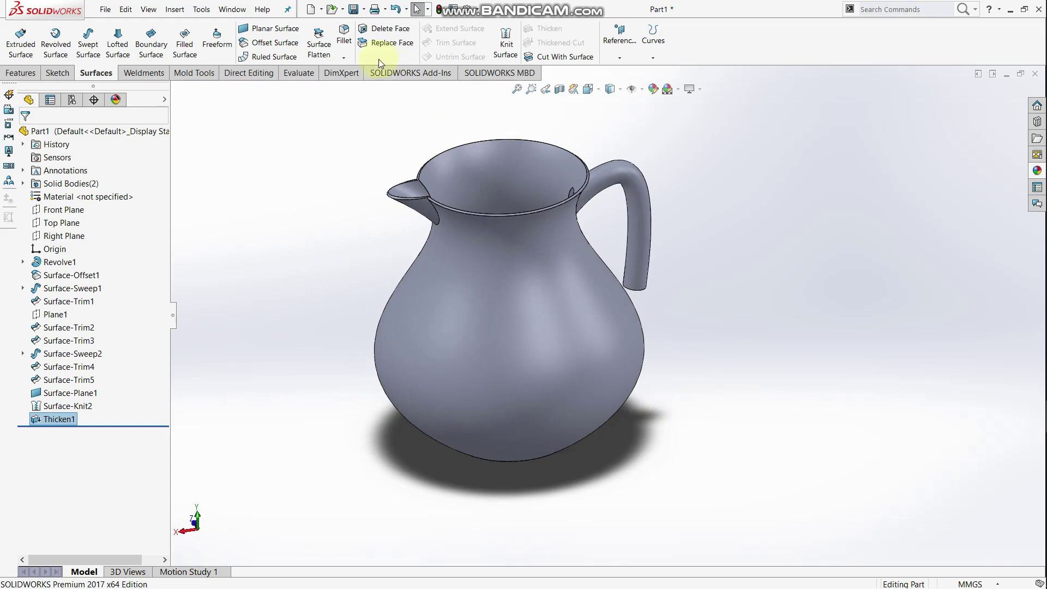
pyautogui.click(344, 58)
pyautogui.click(362, 69)
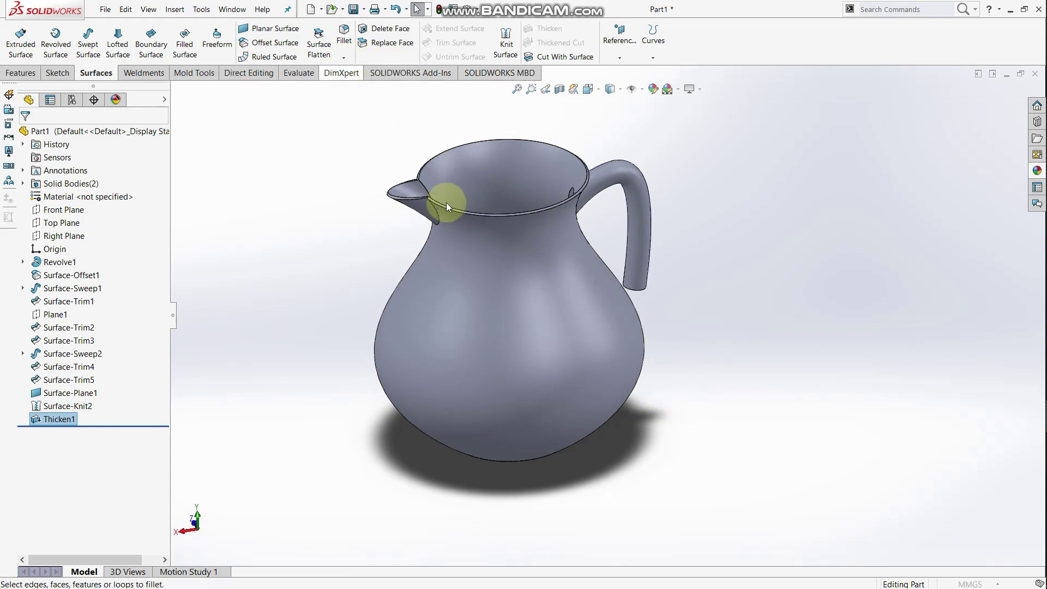
pyautogui.moveTo(444, 201); pyautogui.dragTo(459, 221, button='middle')
pyautogui.click(459, 221)
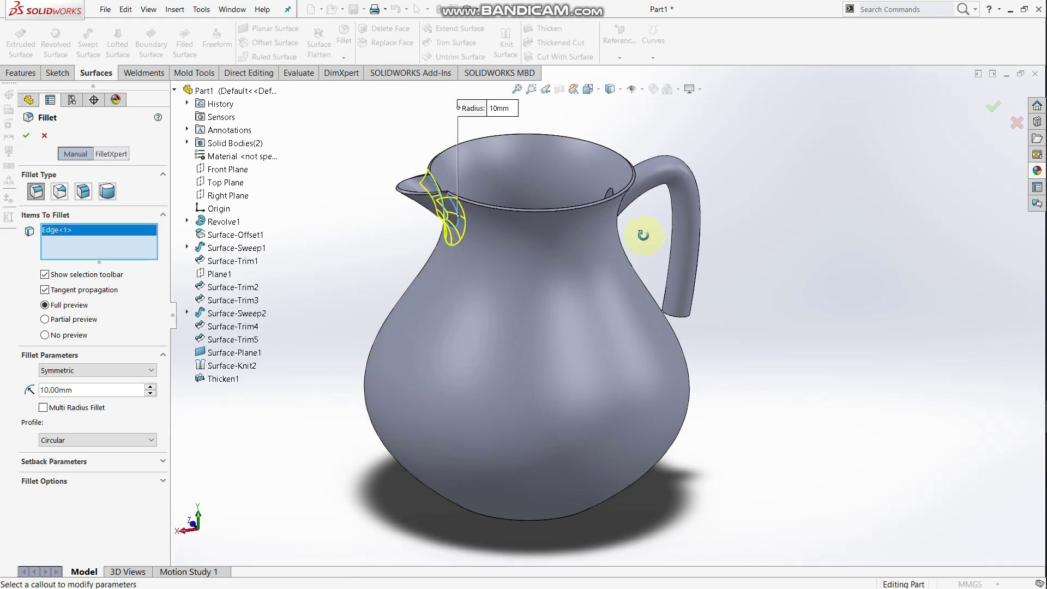
pyautogui.moveTo(648, 240); pyautogui.dragTo(631, 227, button='middle')
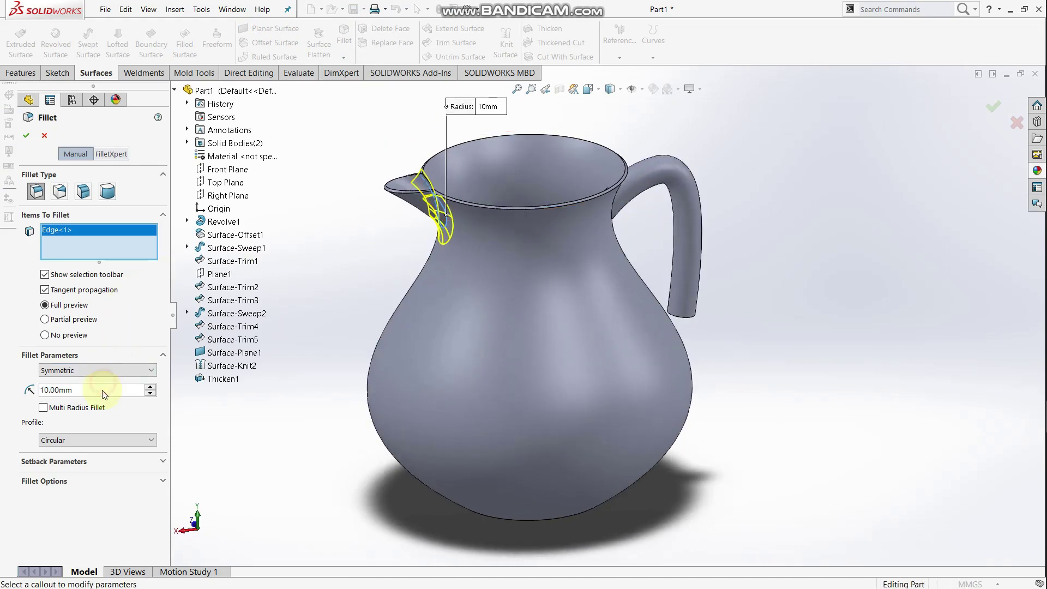
pyautogui.write('4')
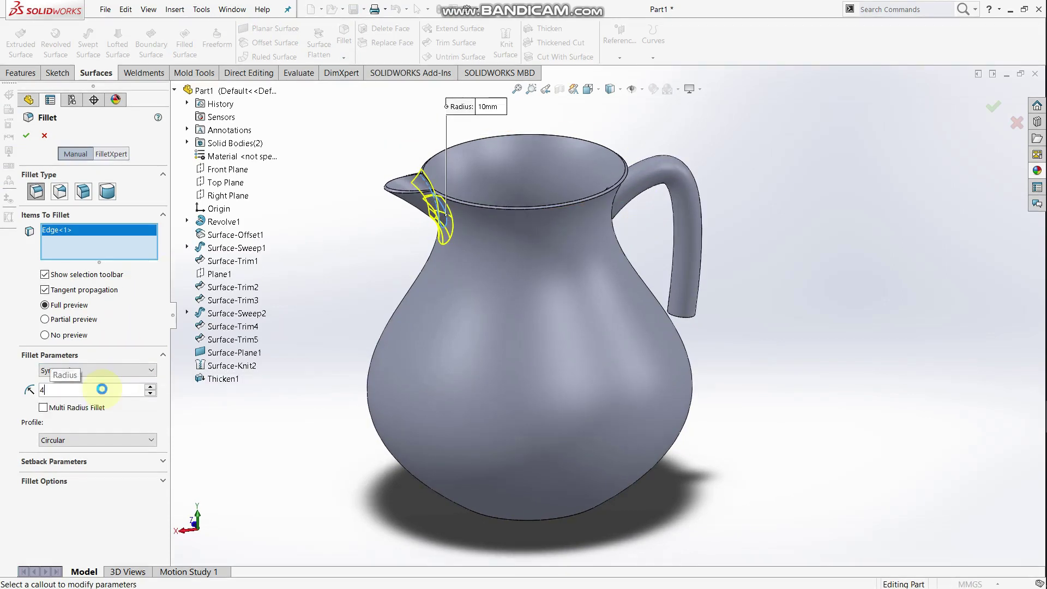
pyautogui.press('Return')
# Add the handle-to-neck joint edge and the circular base edge to the 4 mm fillet and apply it.
pyautogui.moveTo(633, 244); pyautogui.dragTo(575, 218, button='middle')
pyautogui.click(575, 214)
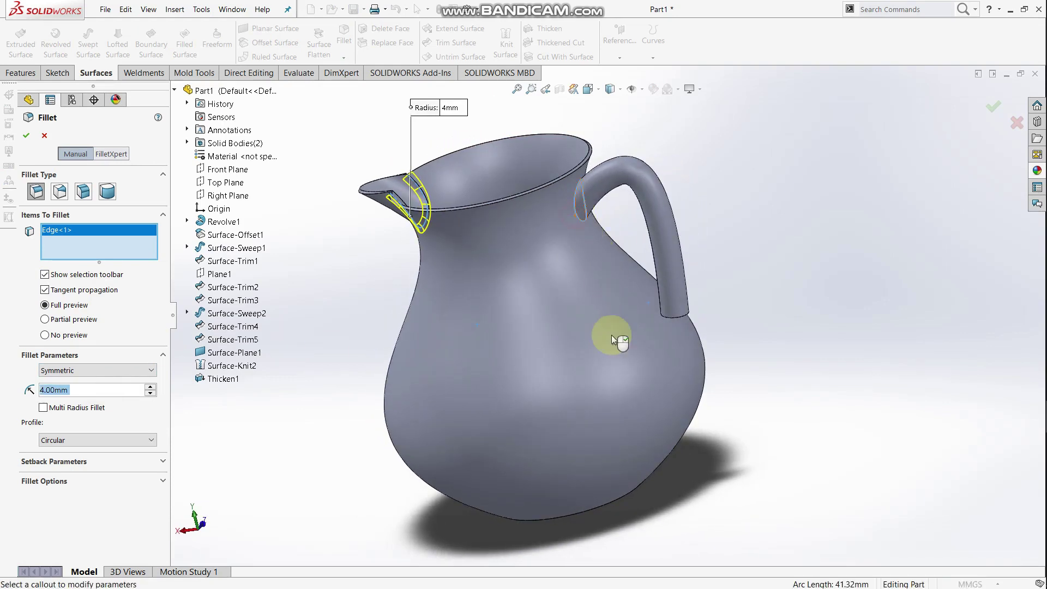
pyautogui.moveTo(608, 341)
pyautogui.mouseDown(button='middle')
pyautogui.moveTo(619, 369)
pyautogui.moveTo(619, 320)
pyautogui.moveTo(606, 348)
pyautogui.mouseUp(button='middle')
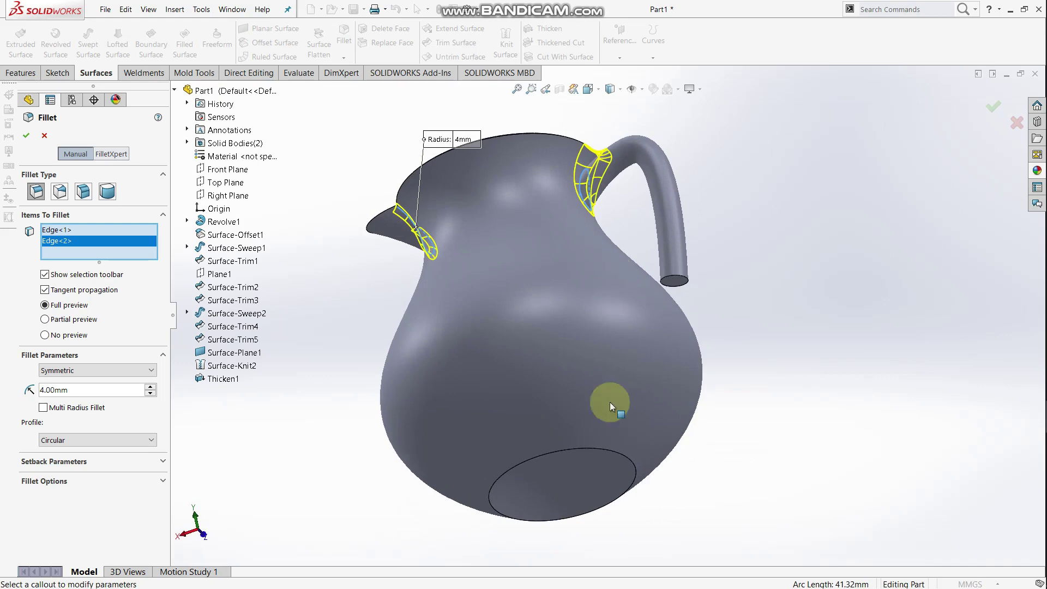
pyautogui.click(613, 454)
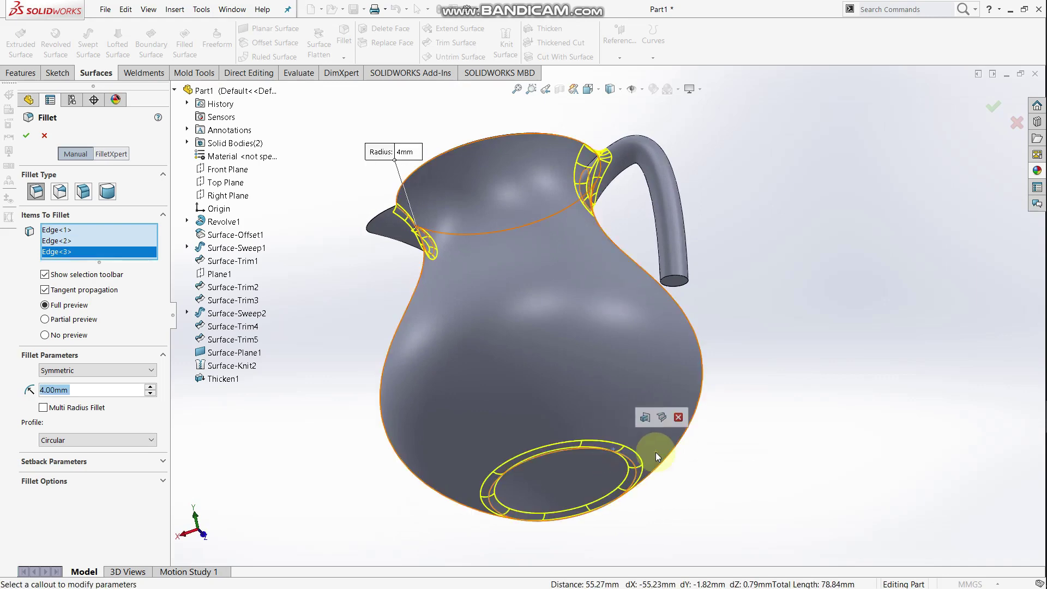
pyautogui.moveTo(653, 453); pyautogui.dragTo(339, 338, button='middle')
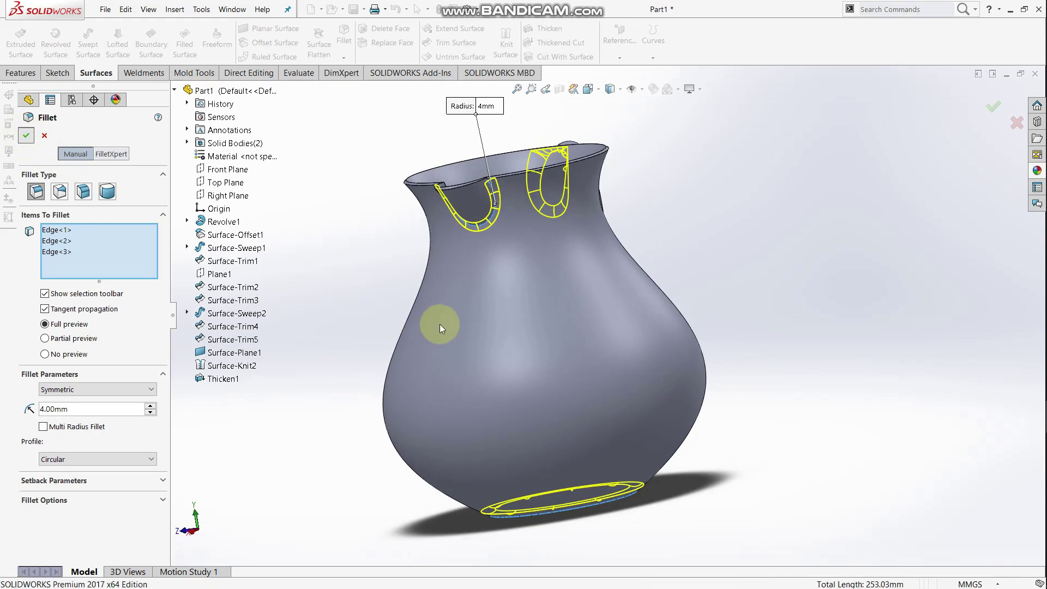
pyautogui.moveTo(440, 325); pyautogui.dragTo(386, 414, button='middle')
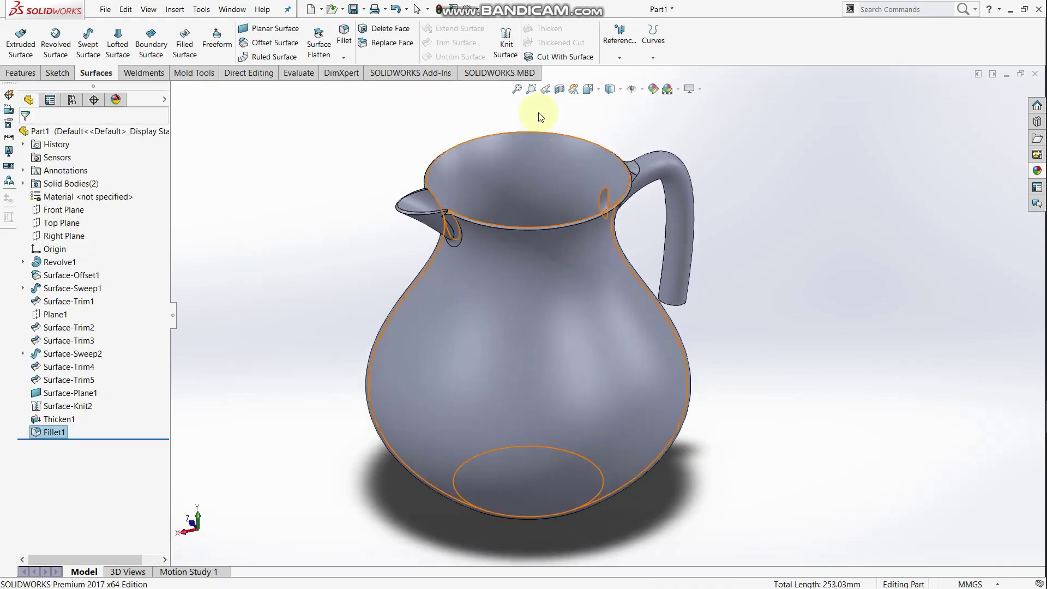
# Fillet the circular edge at the handle's free lower end.
pyautogui.click(344, 58)
pyautogui.click(358, 66)
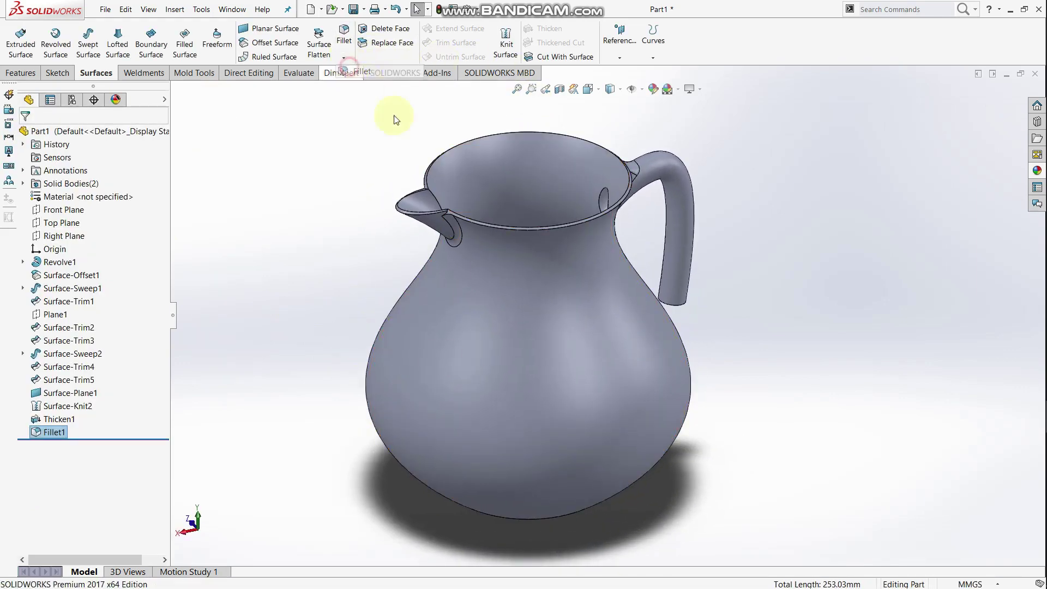
pyautogui.moveTo(518, 303); pyautogui.dragTo(717, 363, button='middle')
pyautogui.click(678, 304)
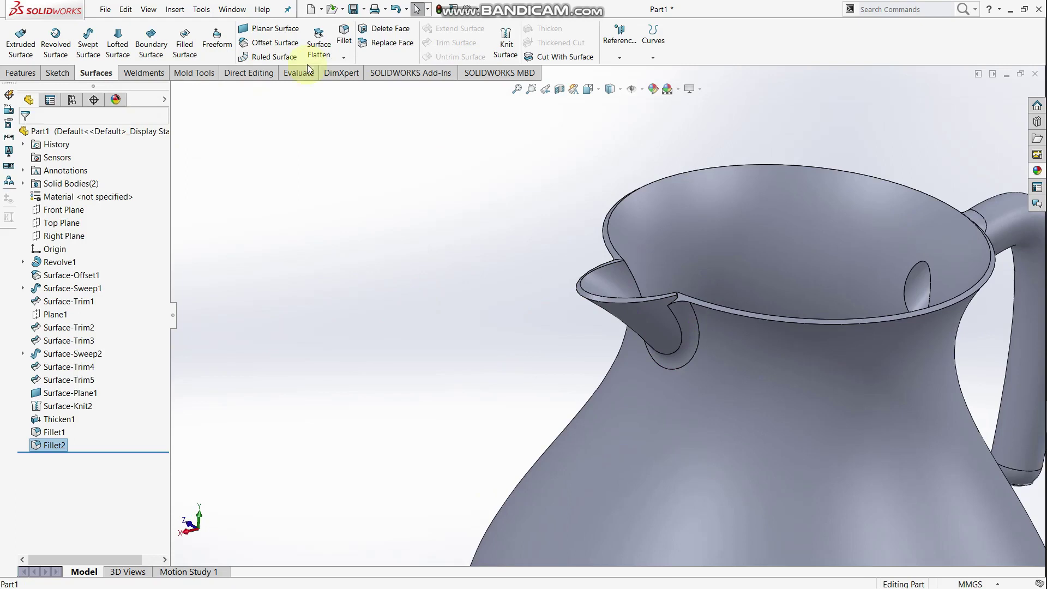
# Fillet the spout's lip edge with a 2 mm radius.
pyautogui.click(344, 58)
pyautogui.click(349, 69)
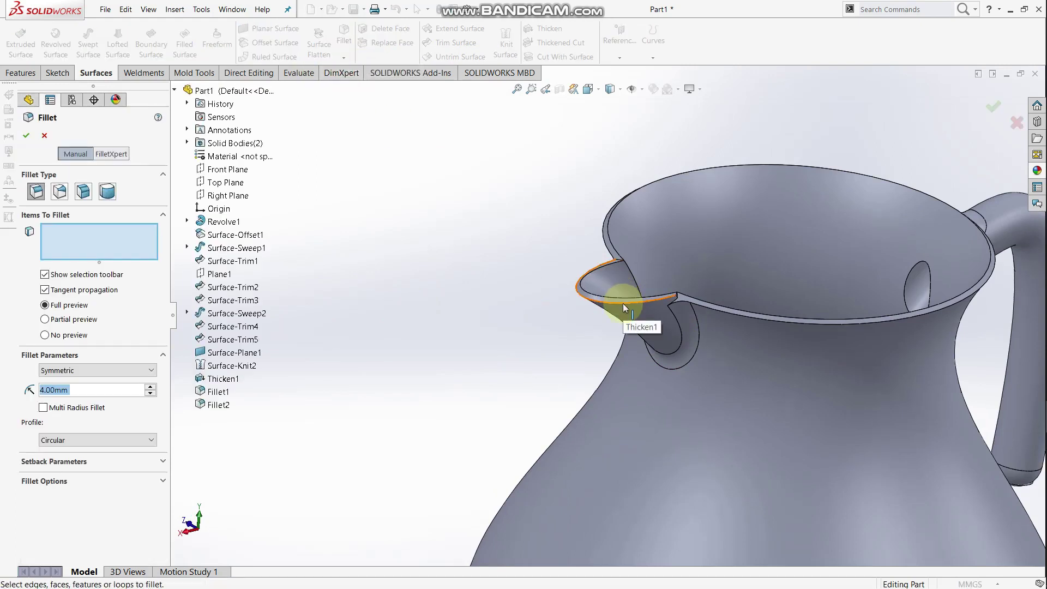
pyautogui.click(624, 303)
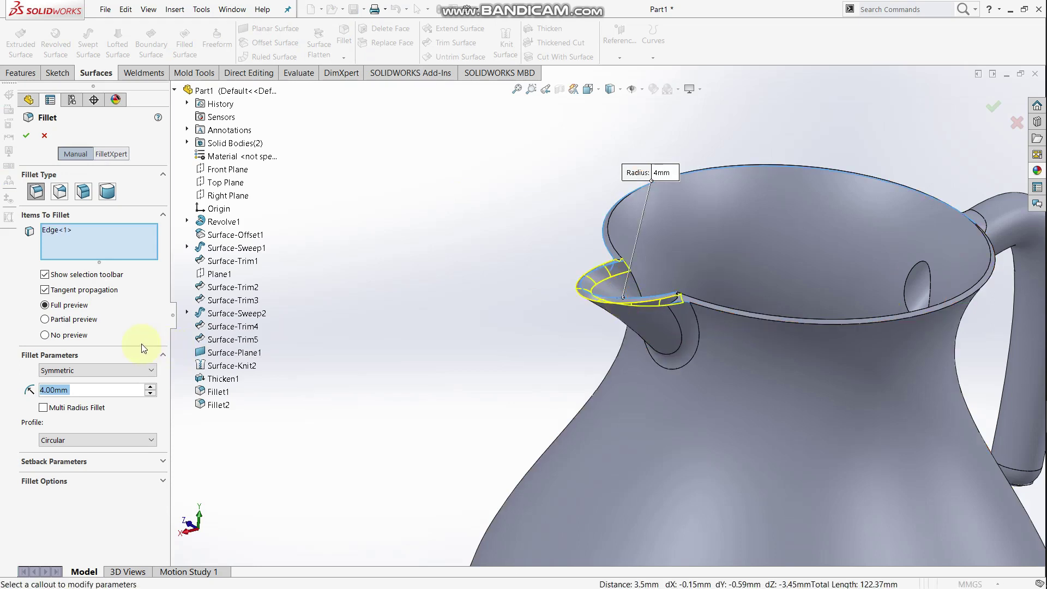
pyautogui.write('2')
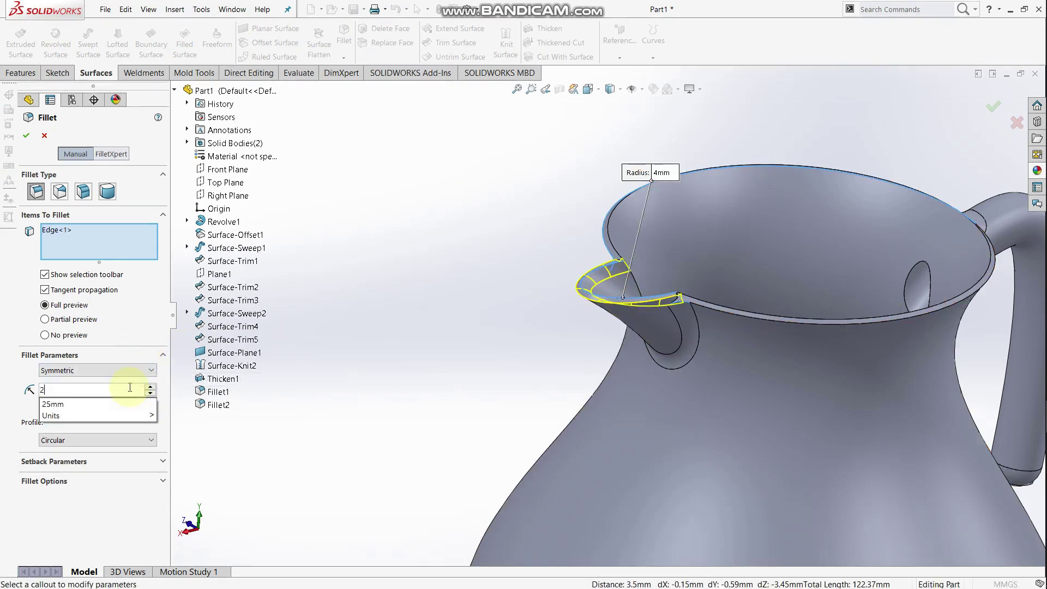
pyautogui.press('Return')
pyautogui.click(25, 135)
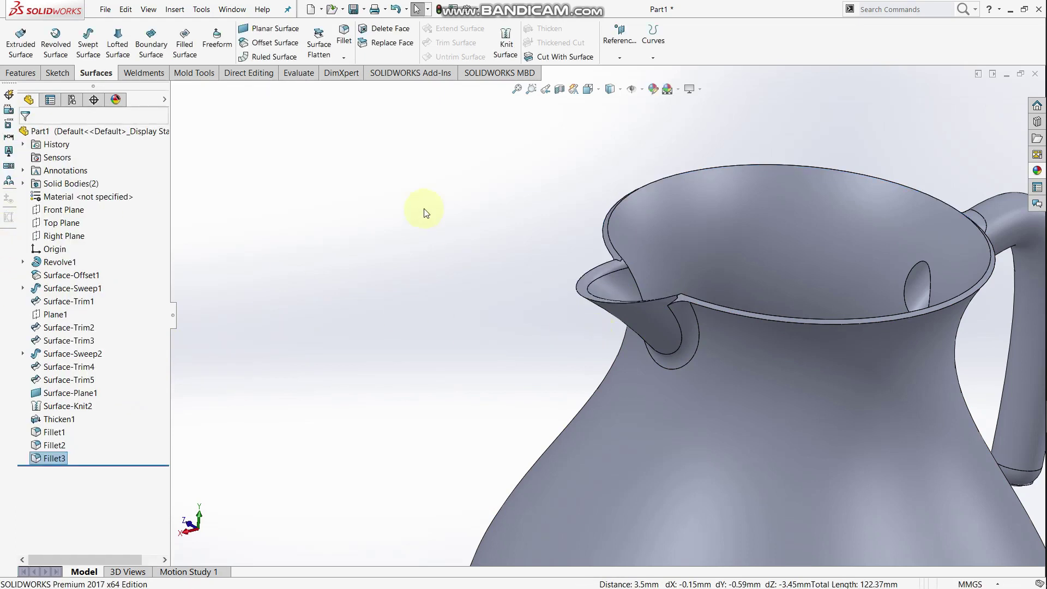
# Fillet the edge of the pitcher's upper rim with a 1 mm radius.
pyautogui.click(344, 58)
pyautogui.click(353, 72)
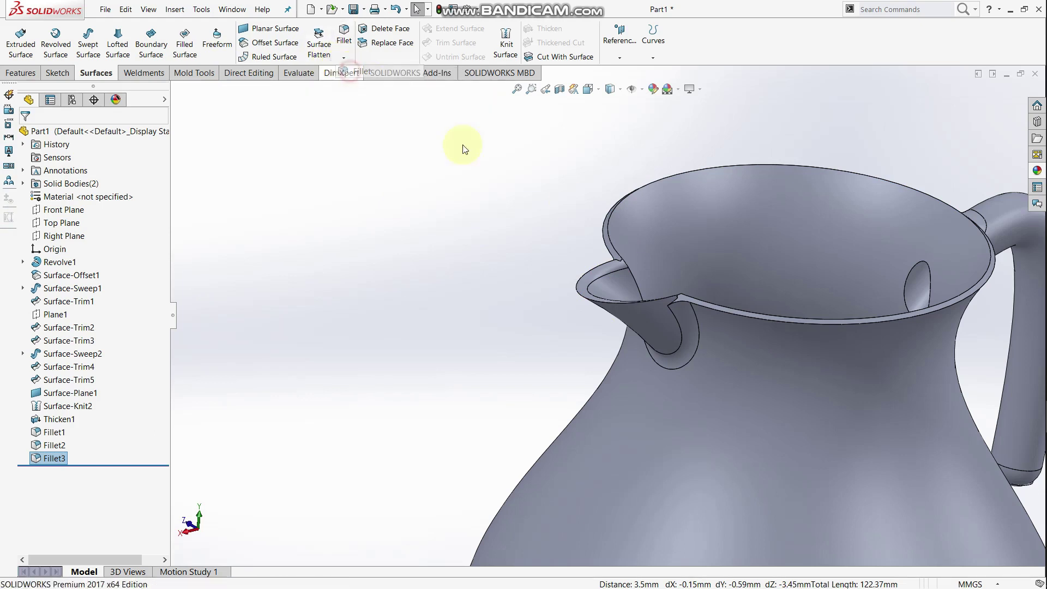
pyautogui.click(797, 319)
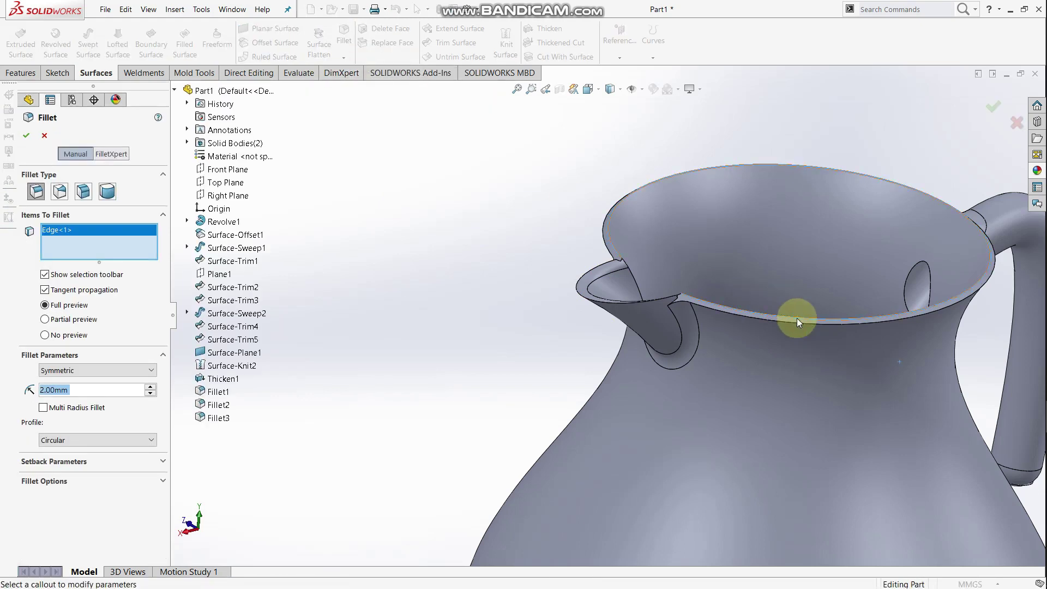
pyautogui.write('1')
pyautogui.press('Return')
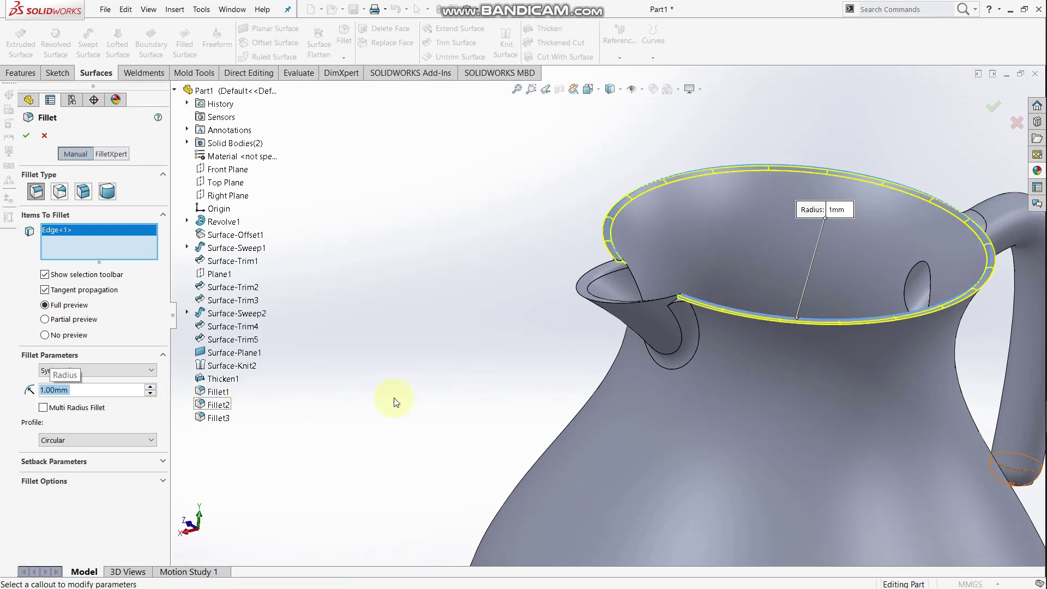
pyautogui.moveTo(730, 402); pyautogui.dragTo(713, 349, button='middle')
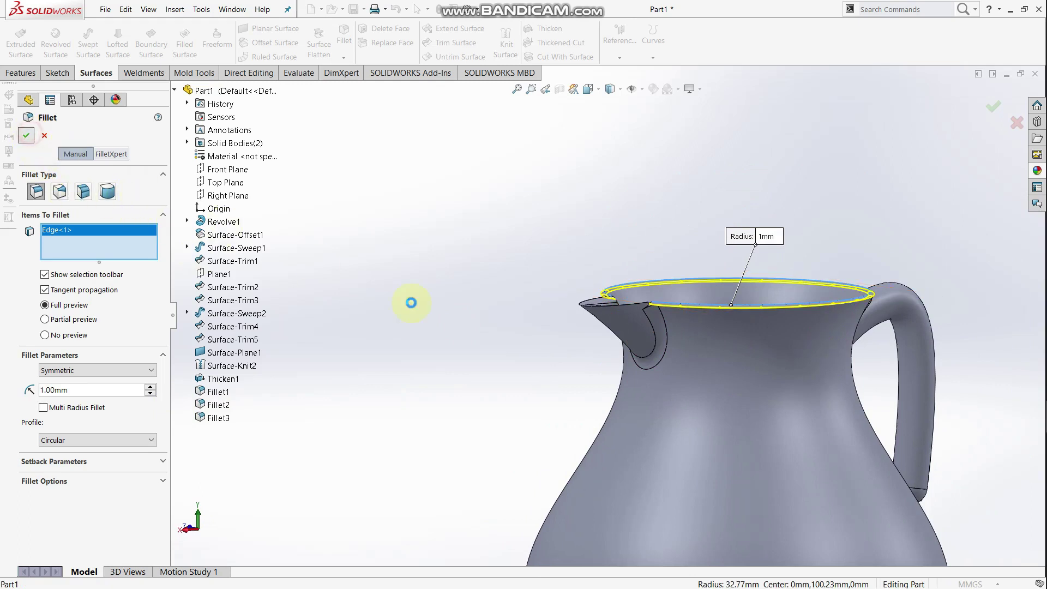
# Hide the thickened pitcher body and show the solid Revolve1 body.
pyautogui.scroll(4, 761, 333)
pyautogui.moveTo(778, 342); pyautogui.dragTo(729, 323, button='middle')
pyautogui.click(665, 364)
pyautogui.rightClick(665, 365)
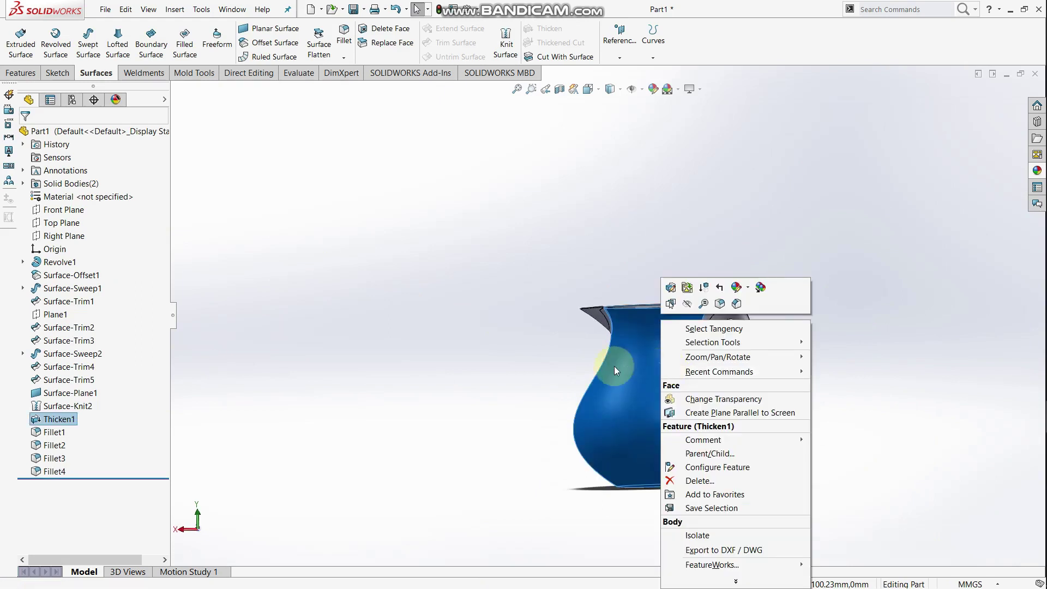
pyautogui.click(687, 303)
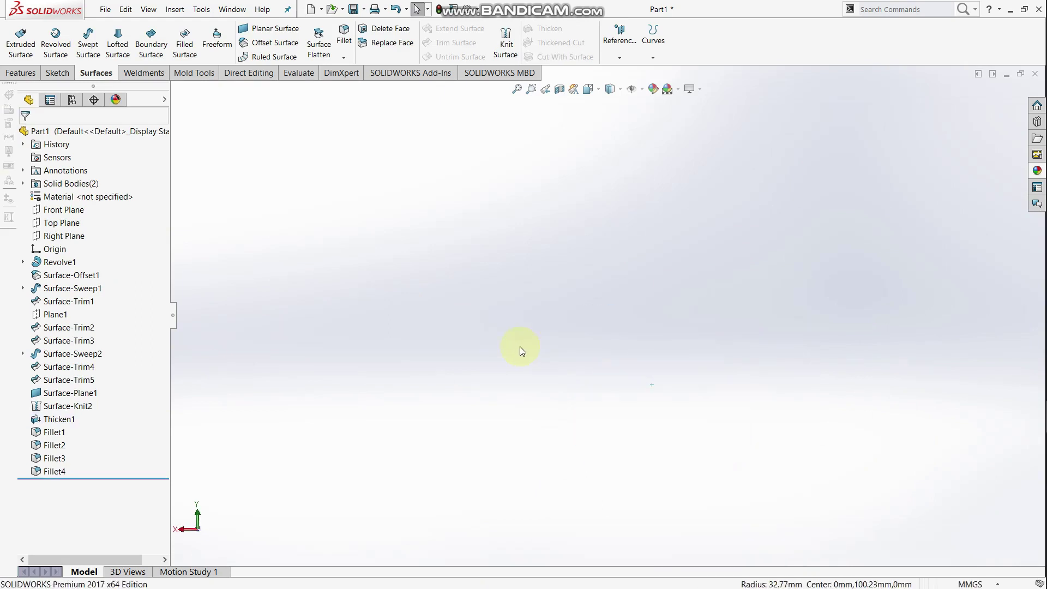
pyautogui.click(23, 183)
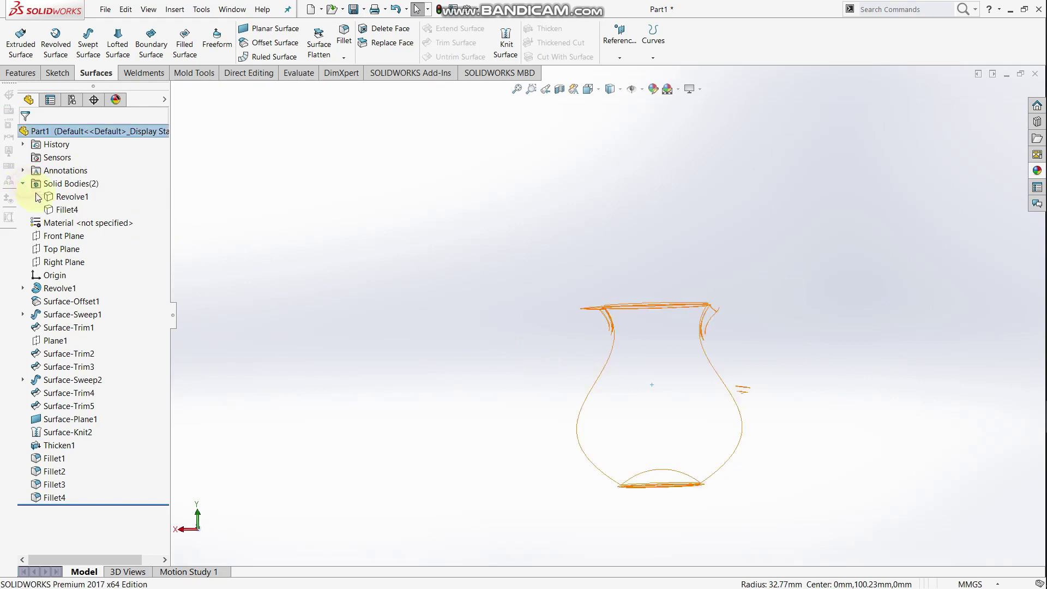
pyautogui.click(56, 199)
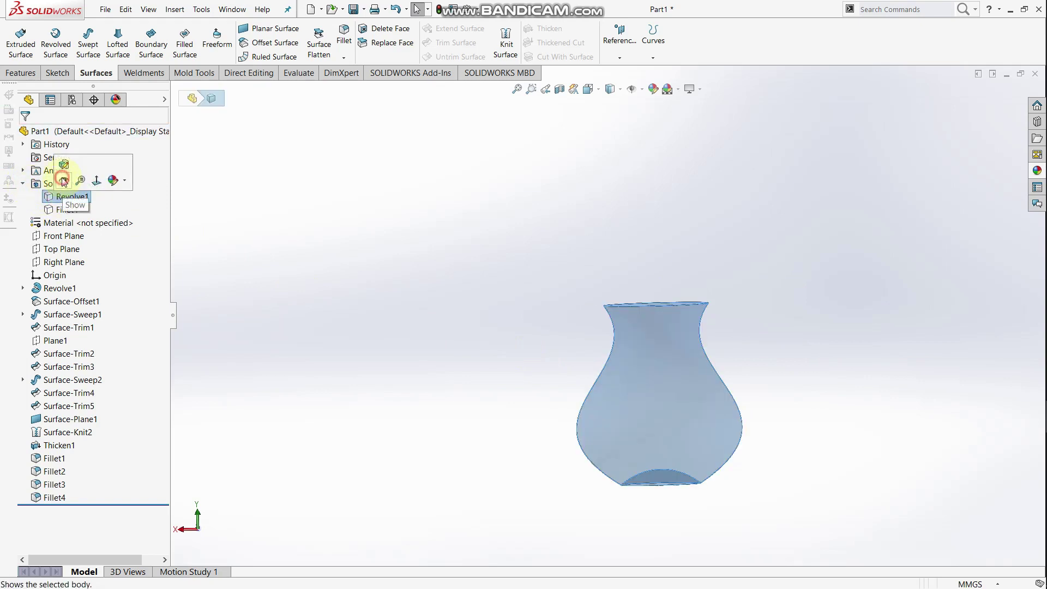
pyautogui.click(63, 180)
# Sketch a center rectangle about 113 by 118 mm on the revolved body's flat top face, centred on the origin.
pyautogui.moveTo(529, 335)
pyautogui.mouseDown(button='middle')
pyautogui.moveTo(561, 367)
pyautogui.moveTo(528, 322)
pyautogui.mouseUp(button='middle')
pyautogui.click(661, 304)
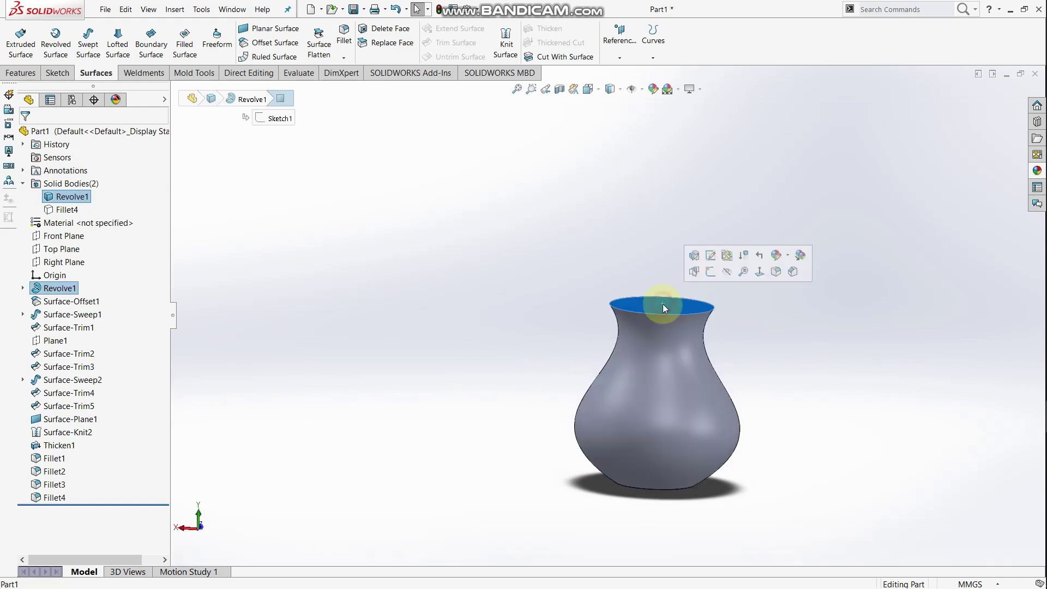
pyautogui.click(760, 272)
pyautogui.rightClick(626, 326)
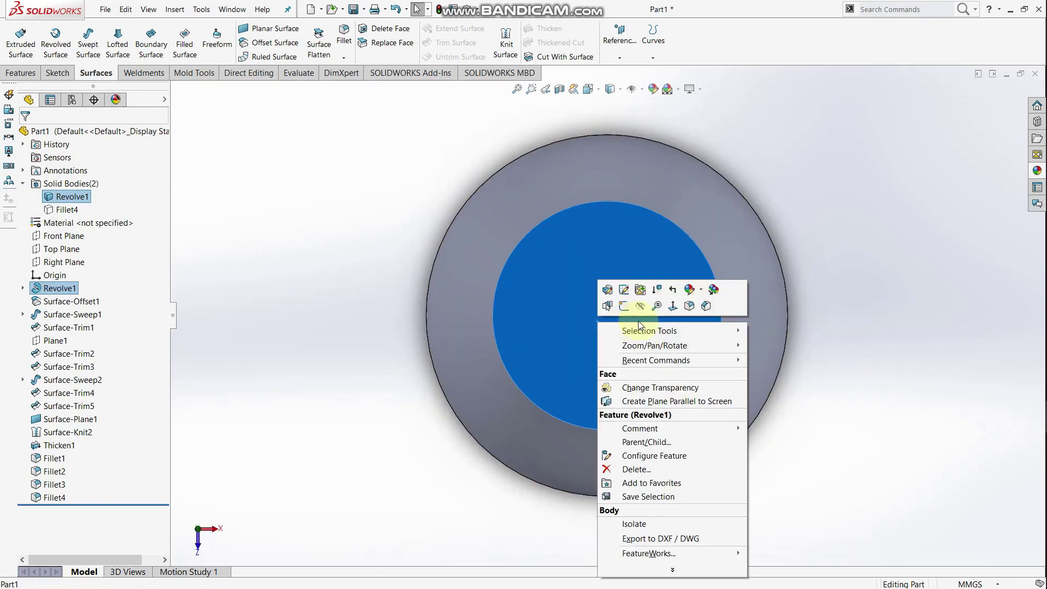
pyautogui.click(625, 307)
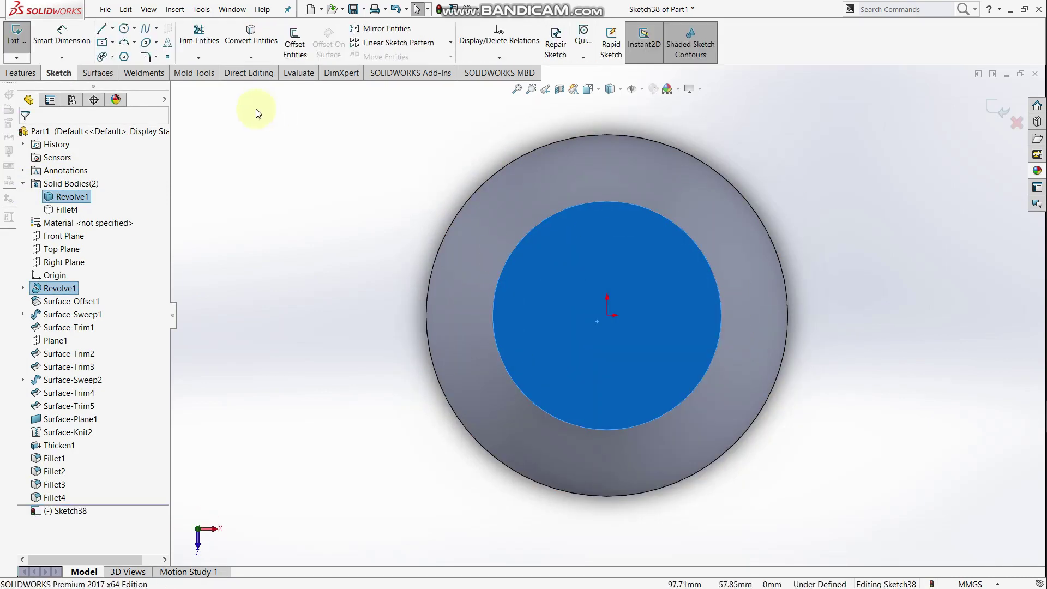
pyautogui.click(113, 43)
pyautogui.click(112, 45)
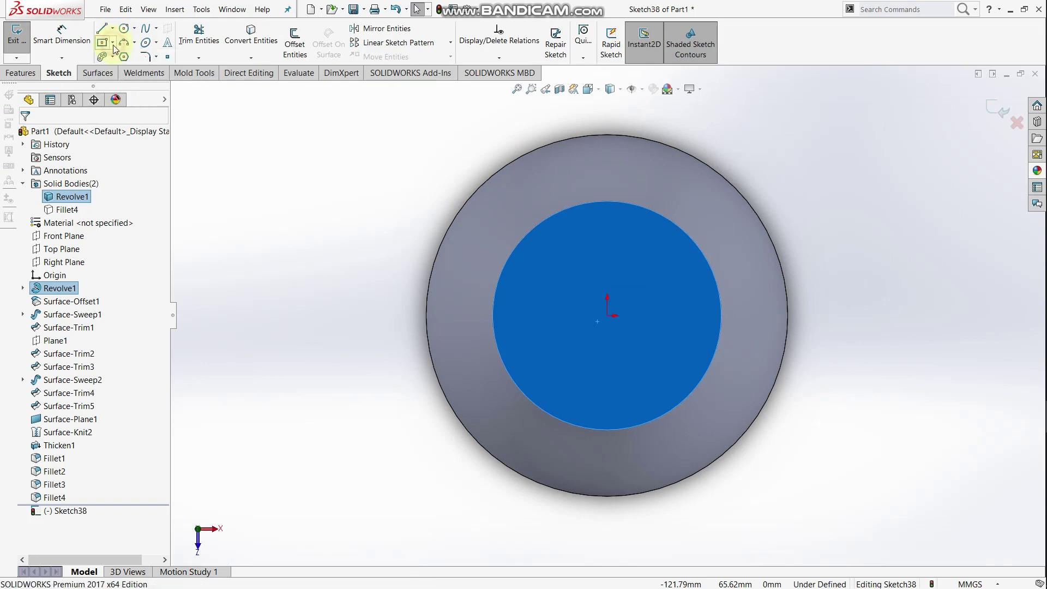
pyautogui.click(113, 43)
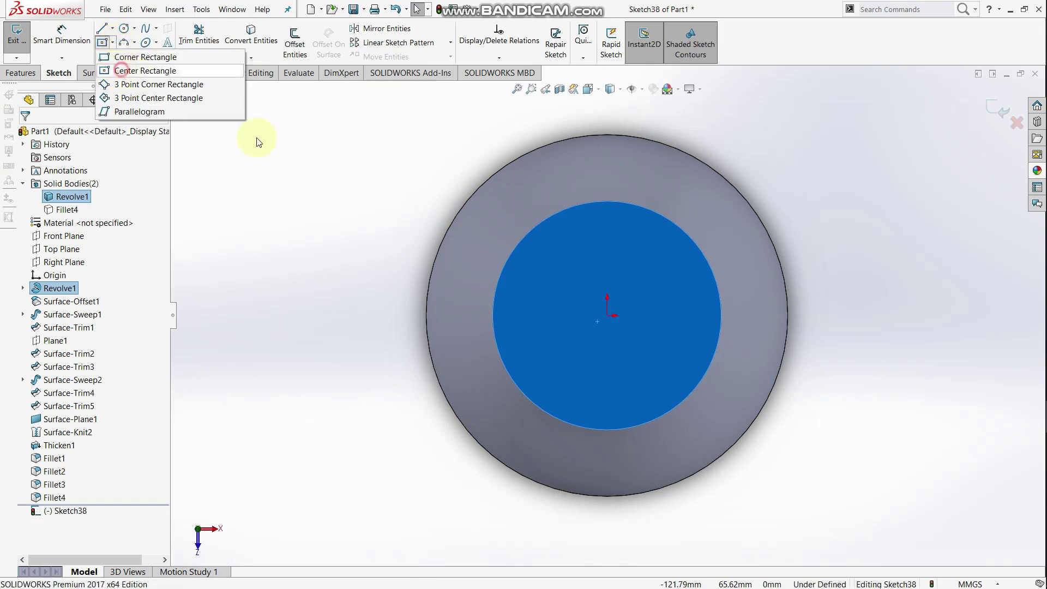
pyautogui.click(121, 70)
pyautogui.click(607, 315)
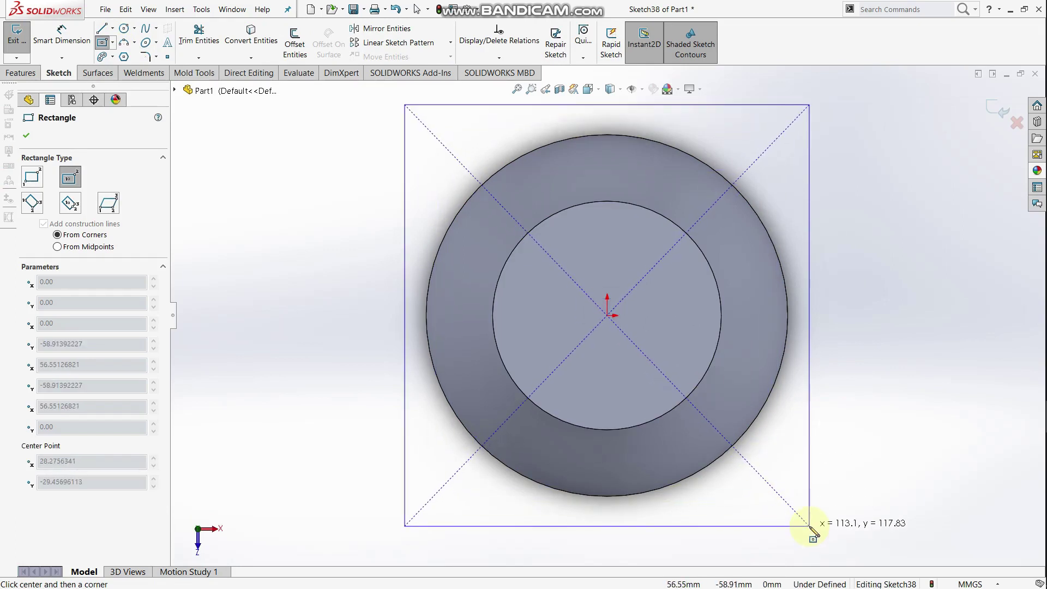
pyautogui.click(812, 523)
pyautogui.click(26, 135)
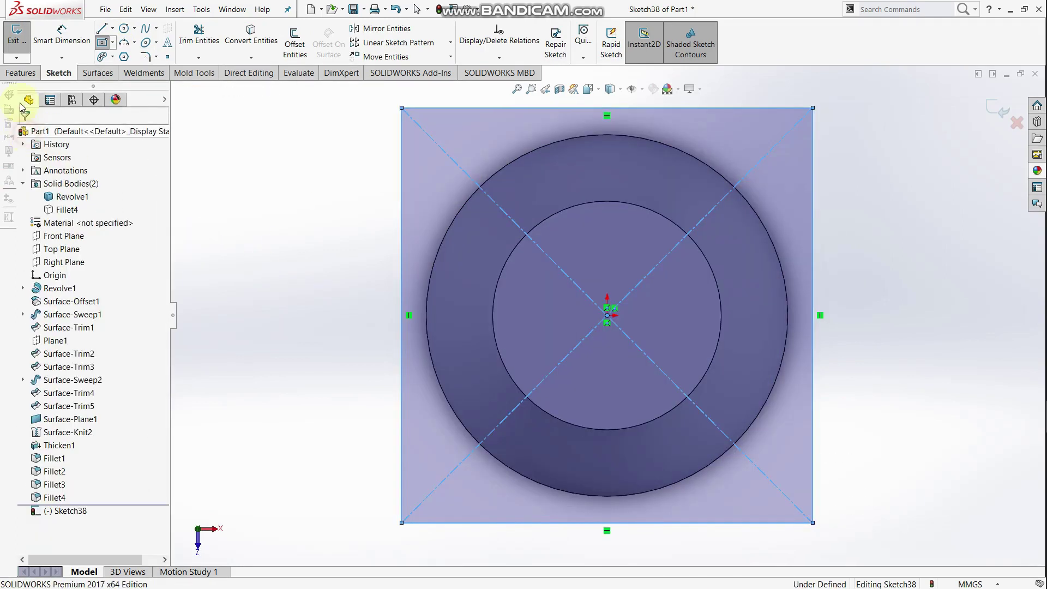
# Cut away the upper part of the revolved body with a 63 mm blind Extruded Cut of the rectangle.
pyautogui.click(17, 75)
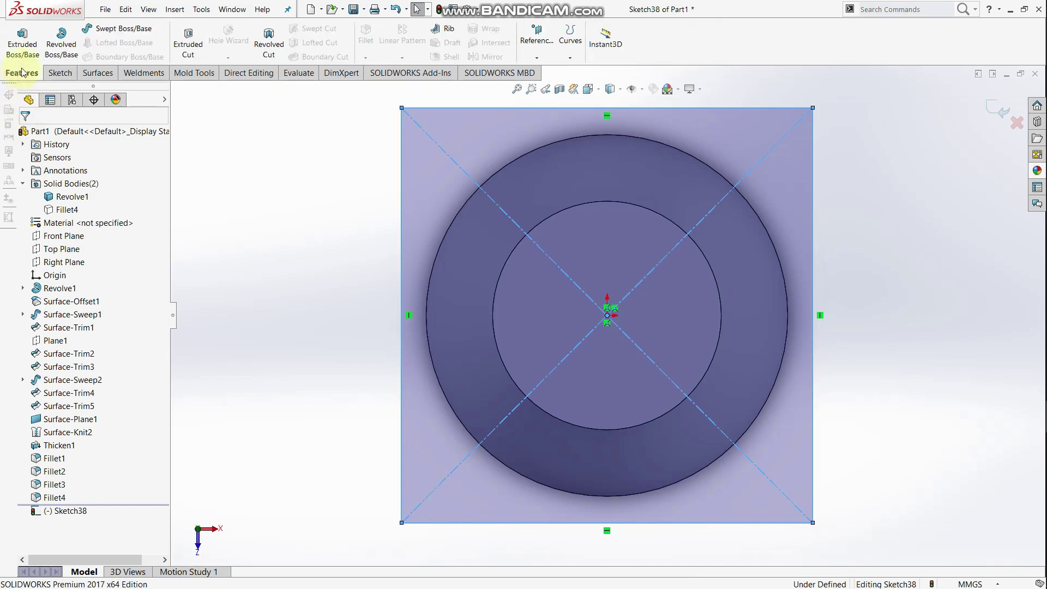
pyautogui.click(188, 46)
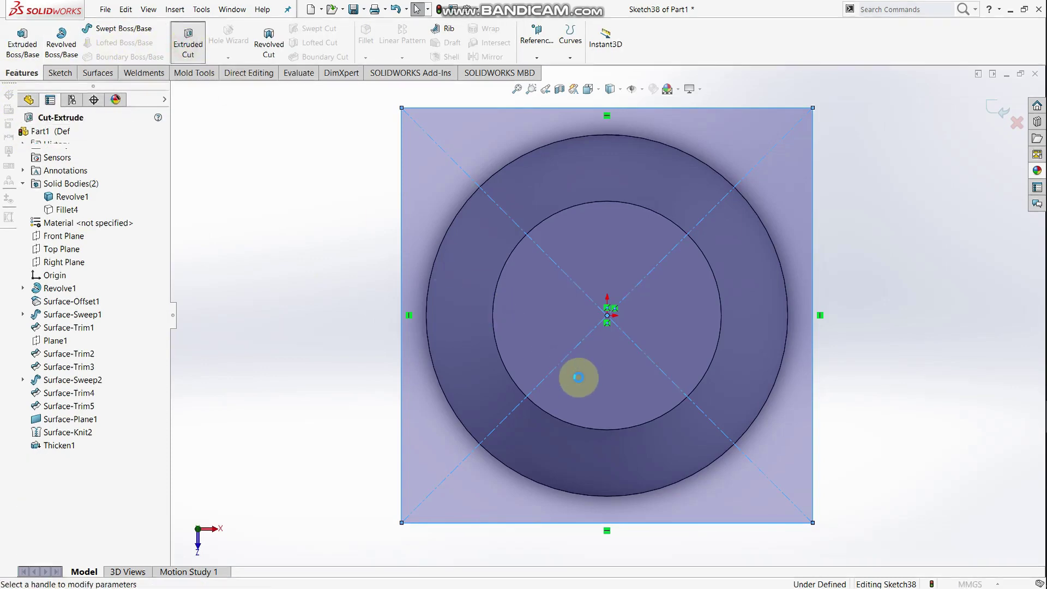
pyautogui.moveTo(600, 404); pyautogui.dragTo(600, 193, button='middle')
pyautogui.scroll(2, 602, 194)
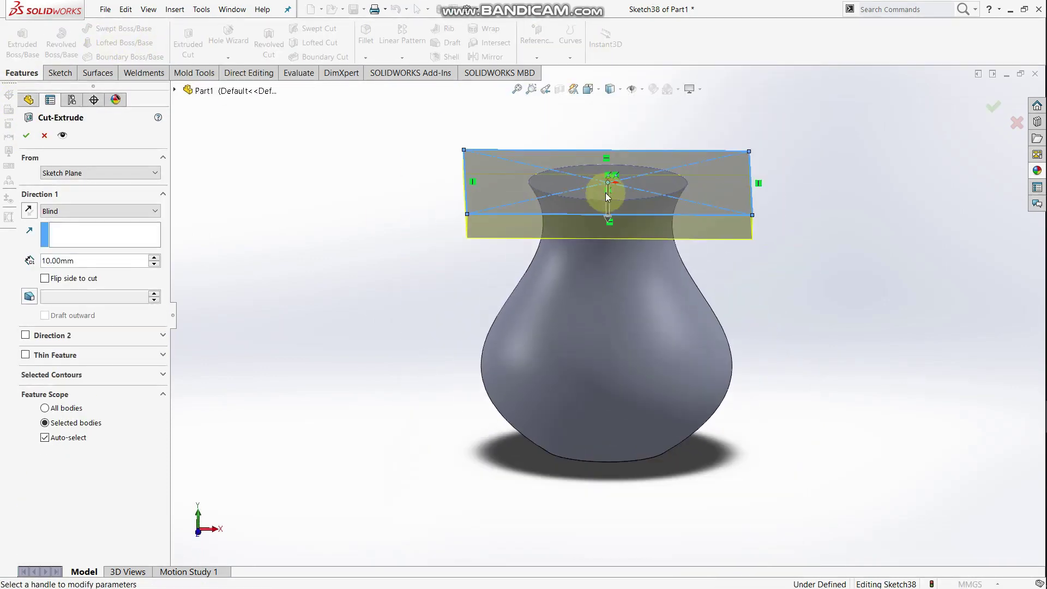
pyautogui.moveTo(610, 218); pyautogui.dragTo(607, 337)
pyautogui.hotkey('ctrl', '1')
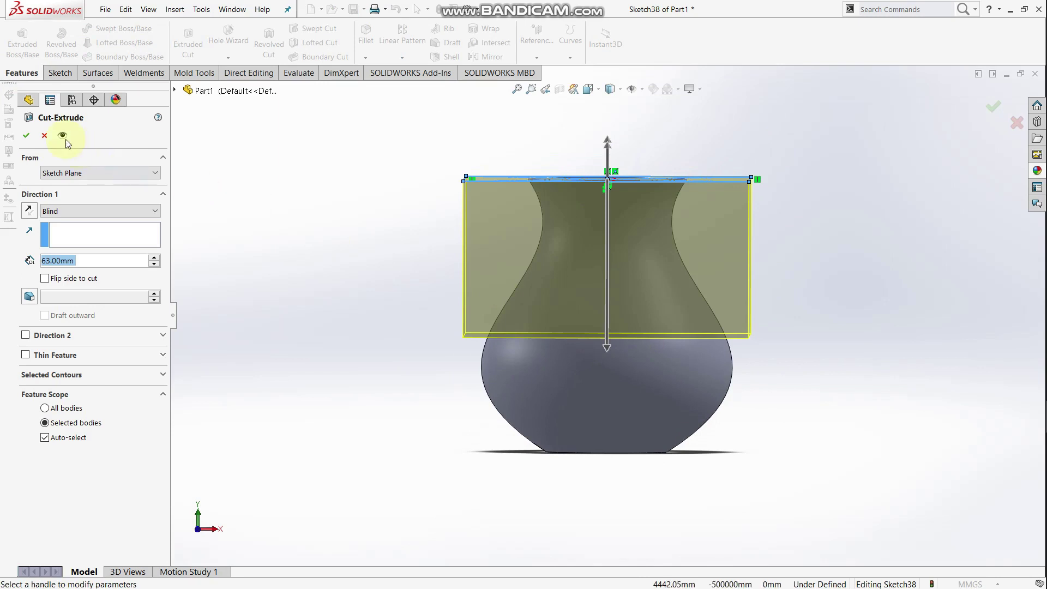
pyautogui.click(26, 136)
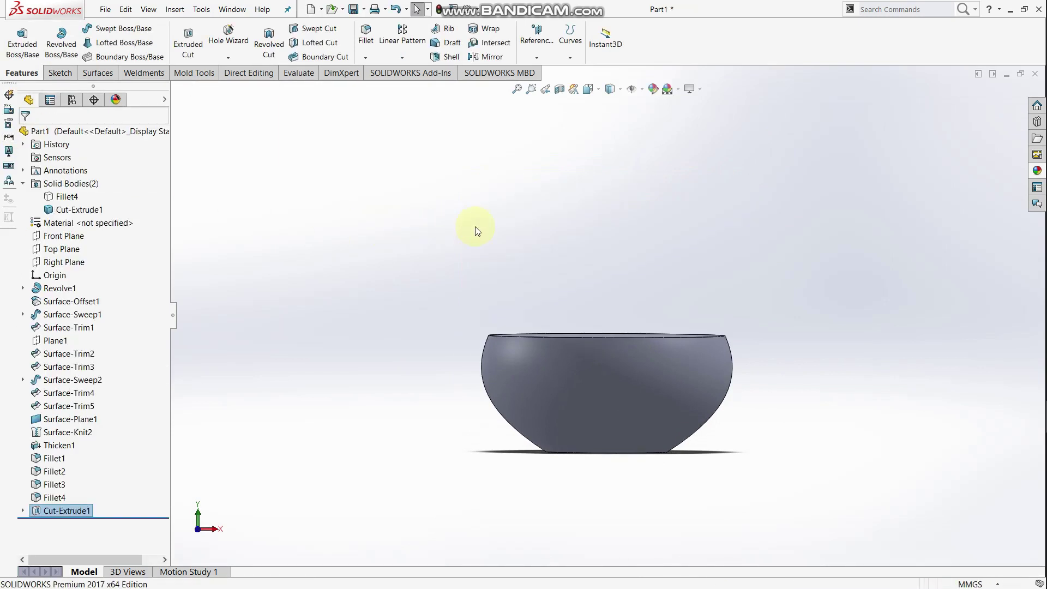
# Show the hidden pitcher body together with the cut body.
pyautogui.moveTo(488, 233); pyautogui.dragTo(208, 204, button='middle')
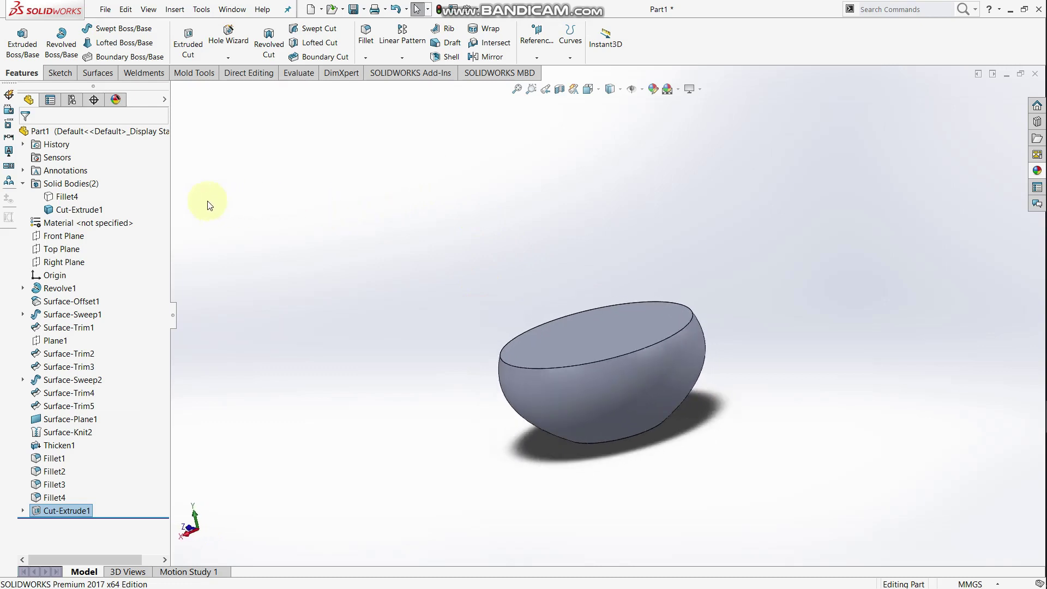
pyautogui.rightClick(70, 200)
pyautogui.click(76, 177)
pyautogui.moveTo(416, 311); pyautogui.dragTo(473, 413, button='middle')
pyautogui.click(771, 413)
pyautogui.moveTo(771, 413); pyautogui.dragTo(744, 344, button='middle')
# Examine the pitcher wall and the body inside it in a section view, and turn the section off.
pyautogui.click(559, 89)
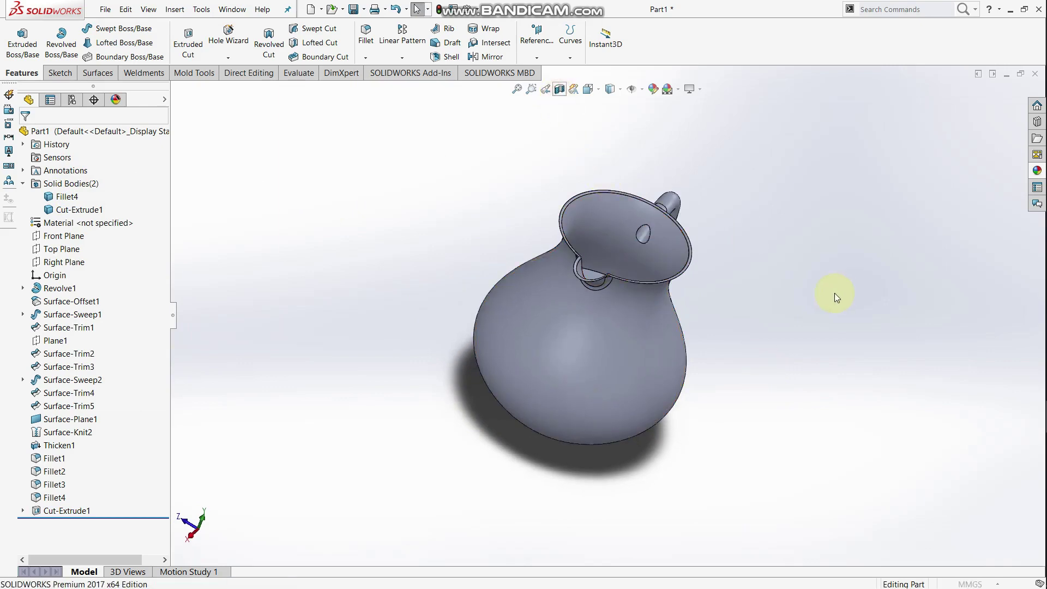
pyautogui.moveTo(784, 300); pyautogui.dragTo(707, 253, button='middle')
pyautogui.click(26, 136)
pyautogui.moveTo(736, 349); pyautogui.dragTo(807, 319, button='middle')
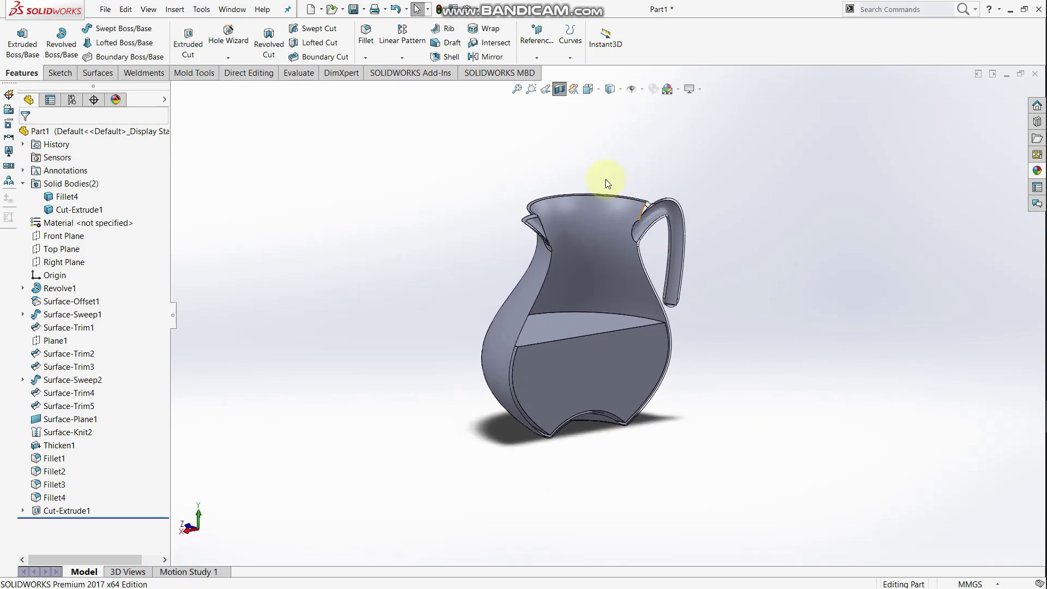
pyautogui.click(560, 91)
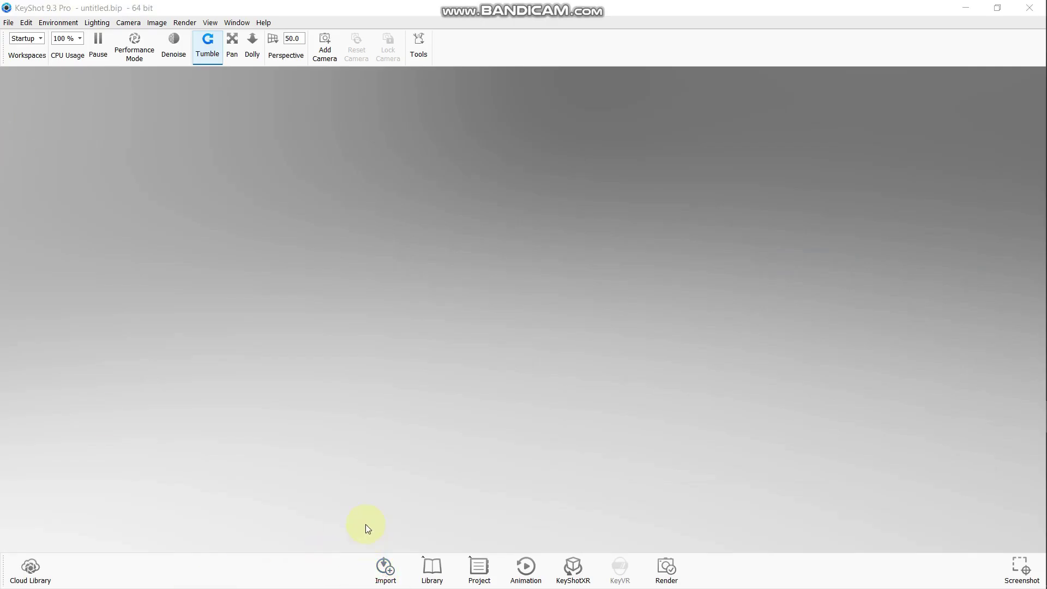
# Switch to KeyShot and browse to the softwares > solidwork > projects folder on drive E for the file import.
pyautogui.click(120, 48)
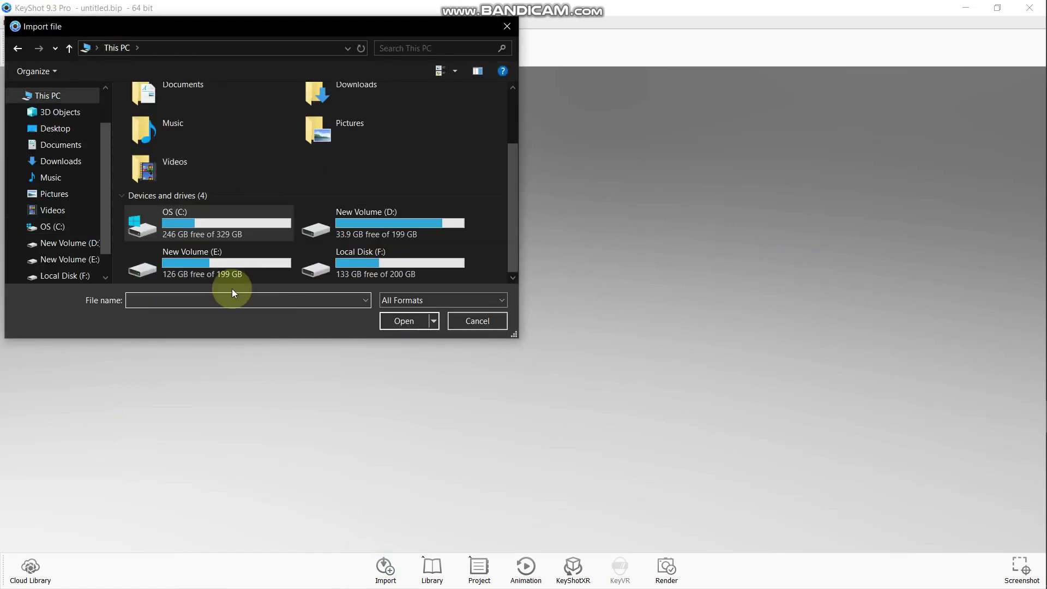
pyautogui.doubleClick(227, 264)
pyautogui.scroll(-5, 230, 240)
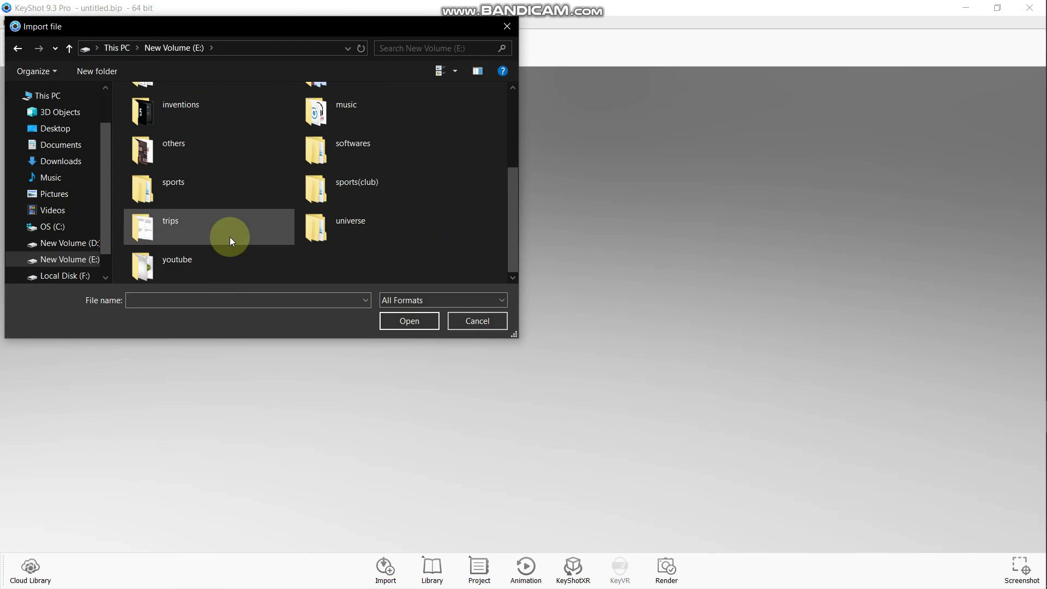
pyautogui.doubleClick(358, 145)
pyautogui.scroll(-2, 208, 235)
pyautogui.click(201, 265)
pyautogui.doubleClick(201, 264)
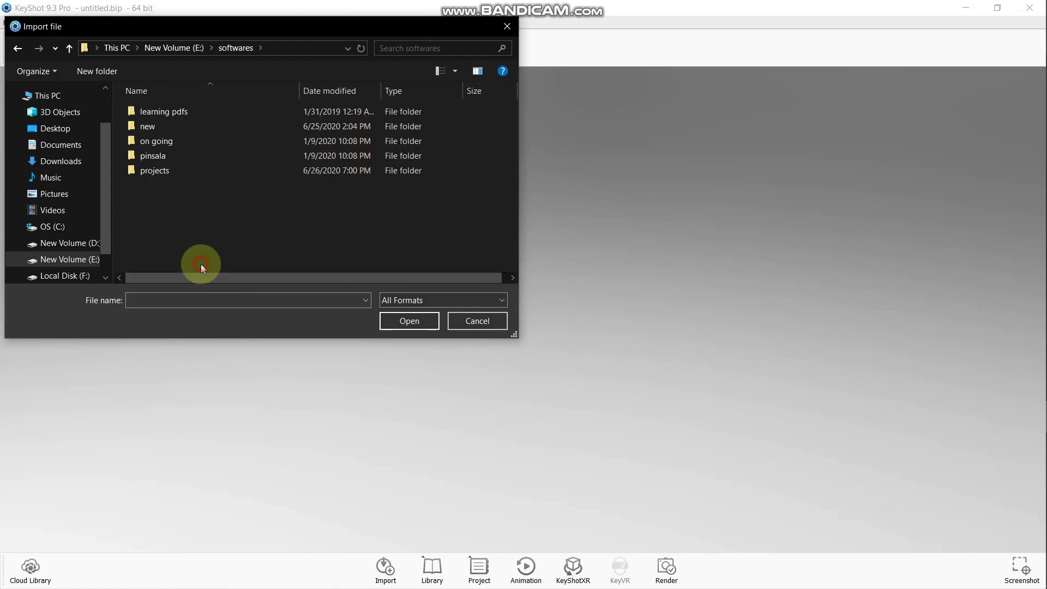
pyautogui.doubleClick(183, 173)
# Import the part file juice jug.SLDPRT into the scene.
pyautogui.scroll(-3, 198, 213)
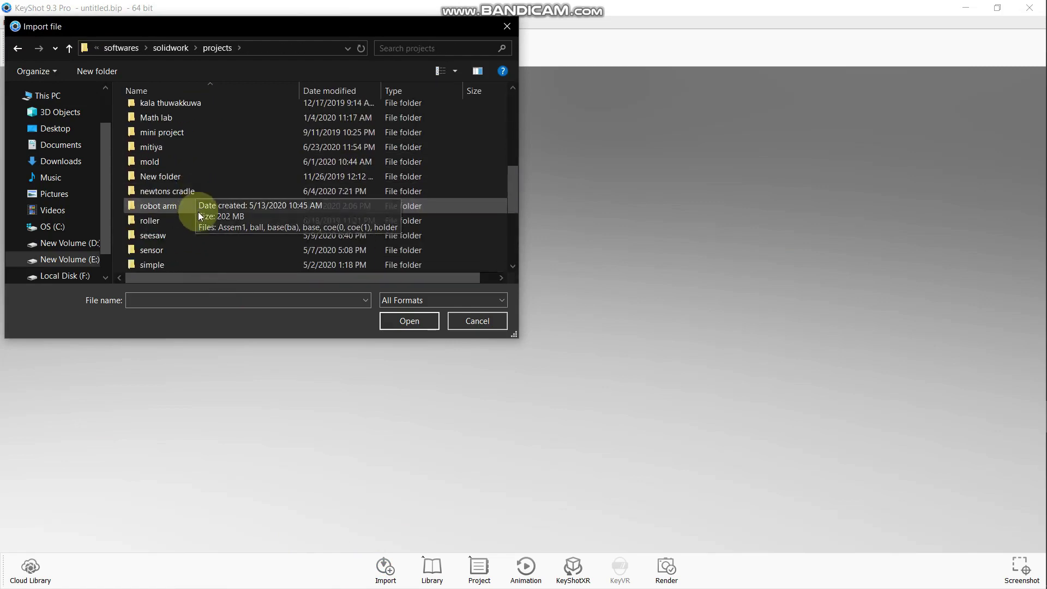
pyautogui.scroll(-4, 198, 216)
pyautogui.click(192, 265)
pyautogui.click(401, 328)
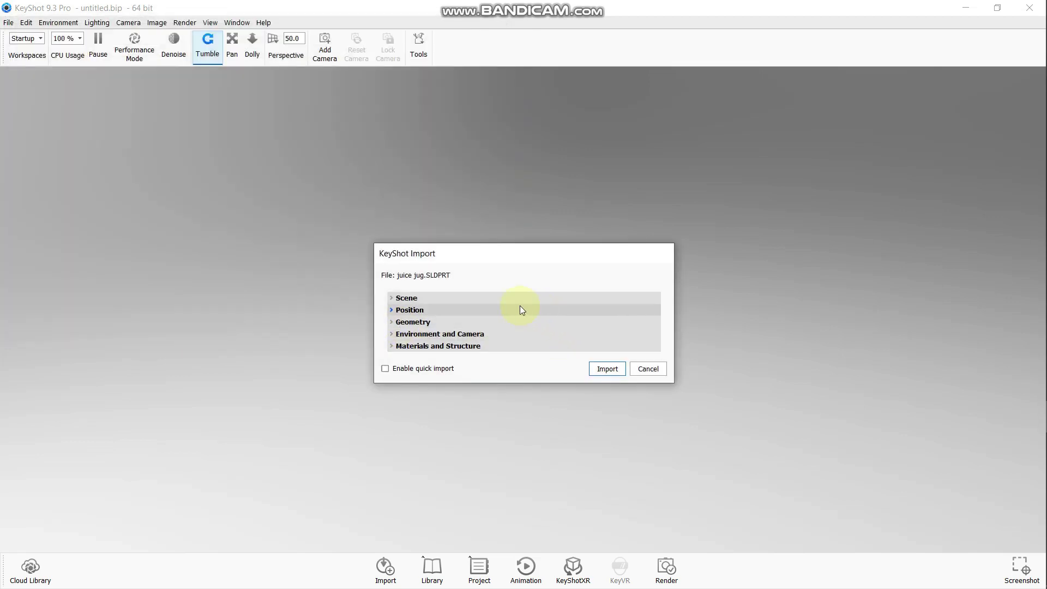
pyautogui.click(514, 298)
pyautogui.click(605, 393)
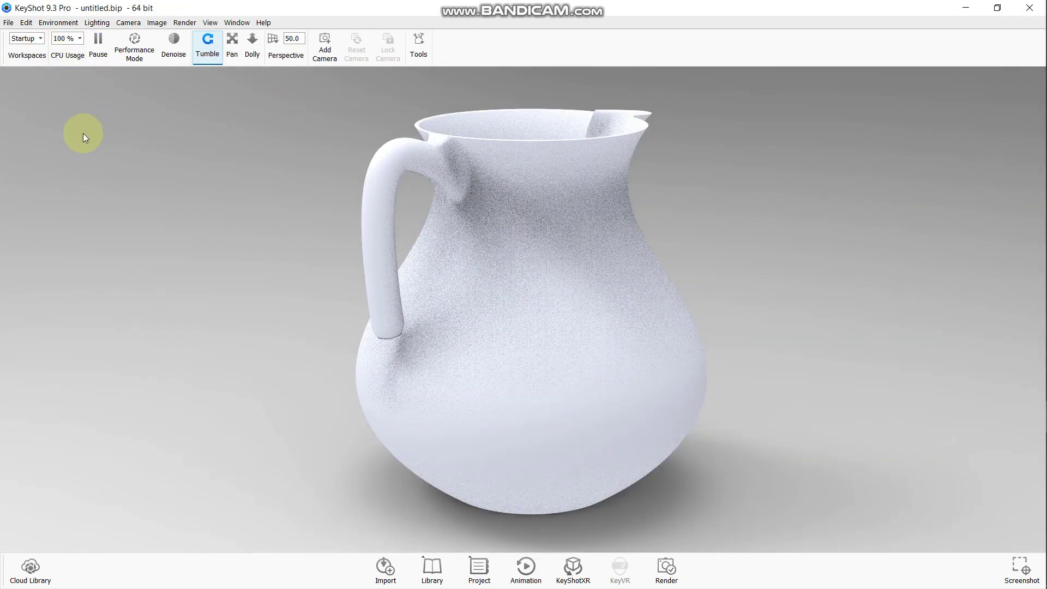
# Open the material library and show only the liquid body inside the jug.
pyautogui.press('m')
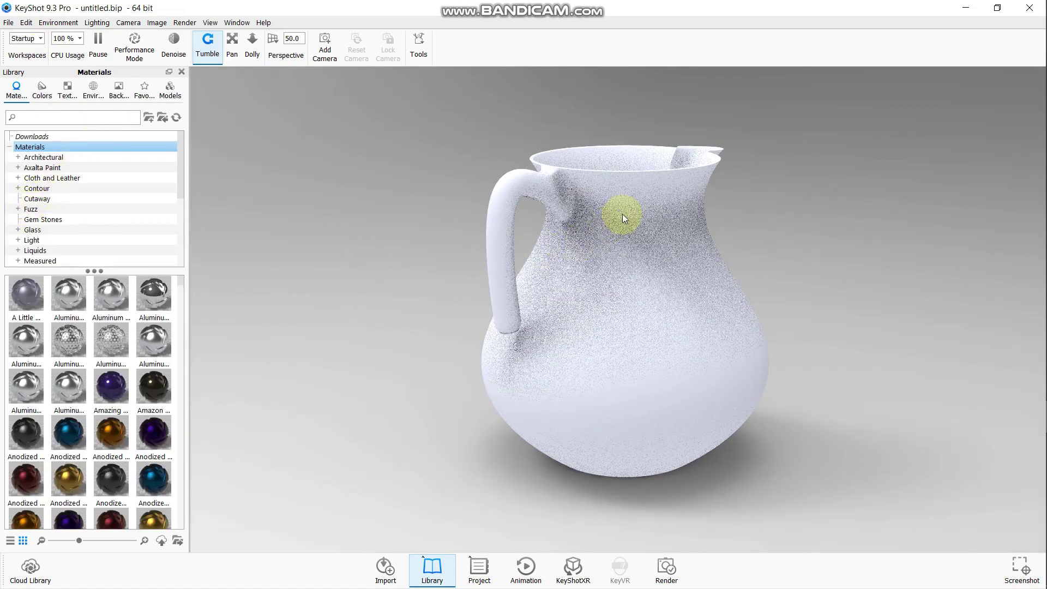
pyautogui.moveTo(619, 250); pyautogui.dragTo(619, 417)
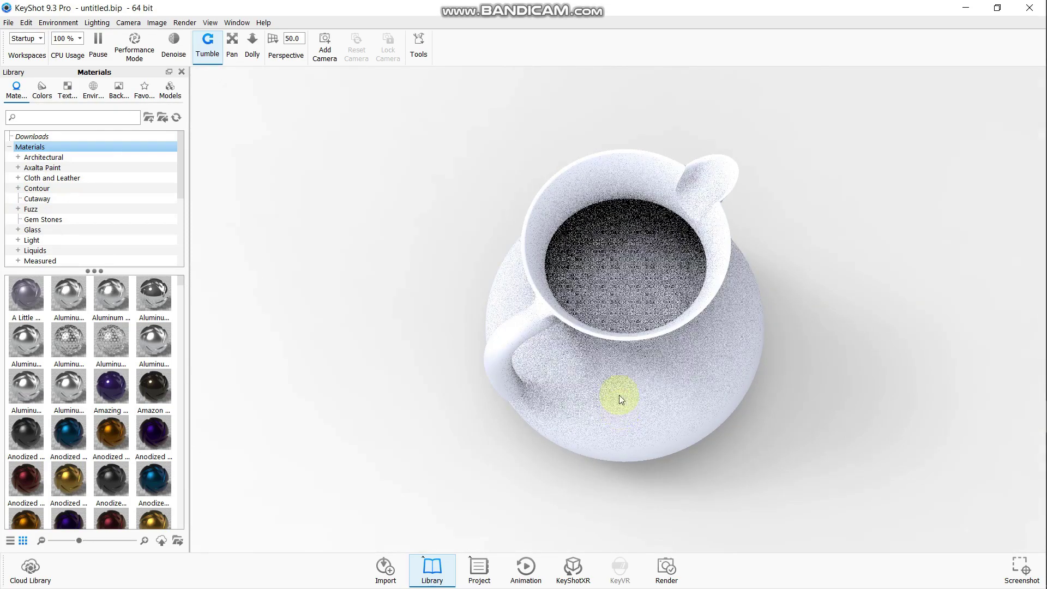
pyautogui.rightClick(617, 287)
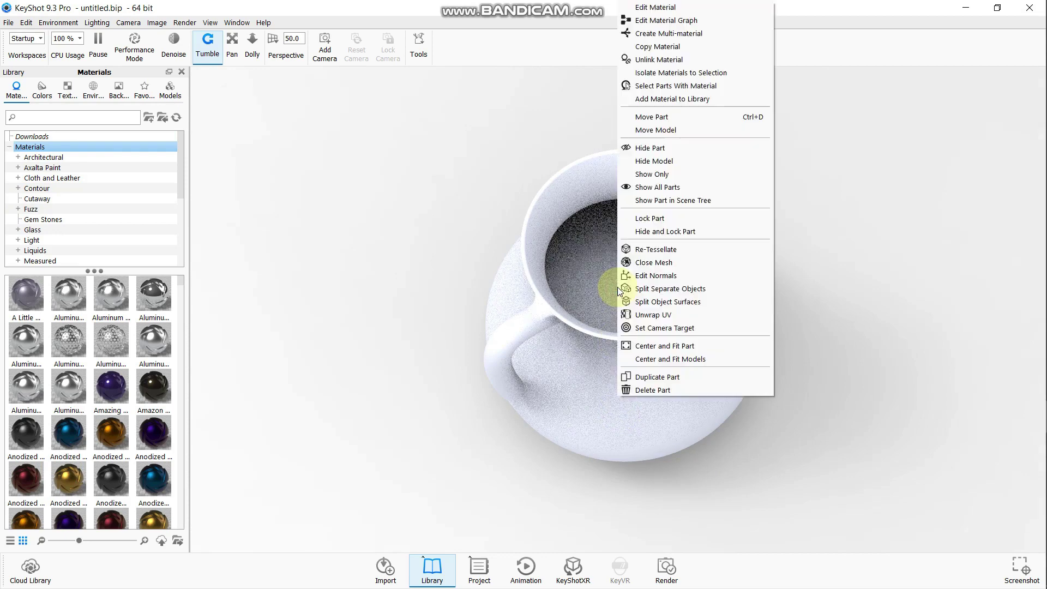
pyautogui.click(643, 174)
pyautogui.moveTo(654, 338); pyautogui.dragTo(631, 89)
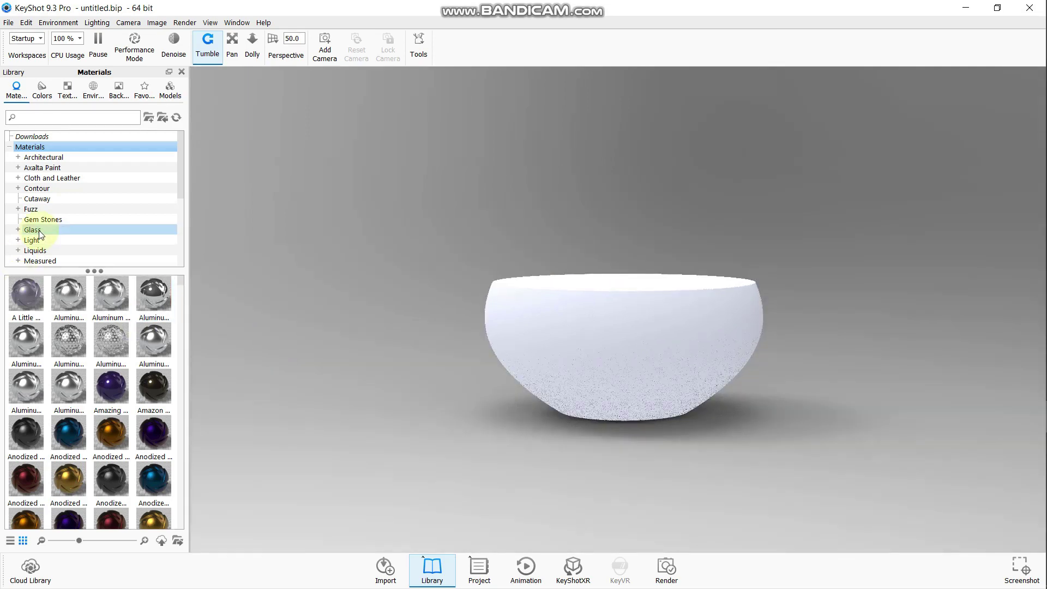
# Apply the green Cloudy liquid material from the Liquids > Bubbles category to the liquid body.
pyautogui.scroll(-1, 35, 238)
pyautogui.click(39, 230)
pyautogui.click(18, 220)
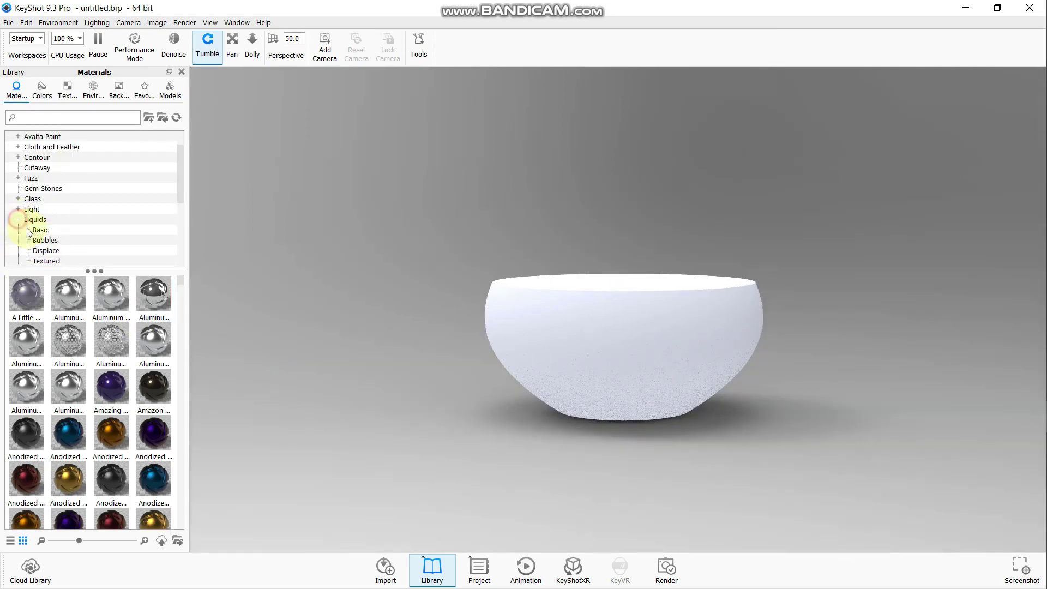
pyautogui.scroll(-1, 42, 209)
pyautogui.click(41, 199)
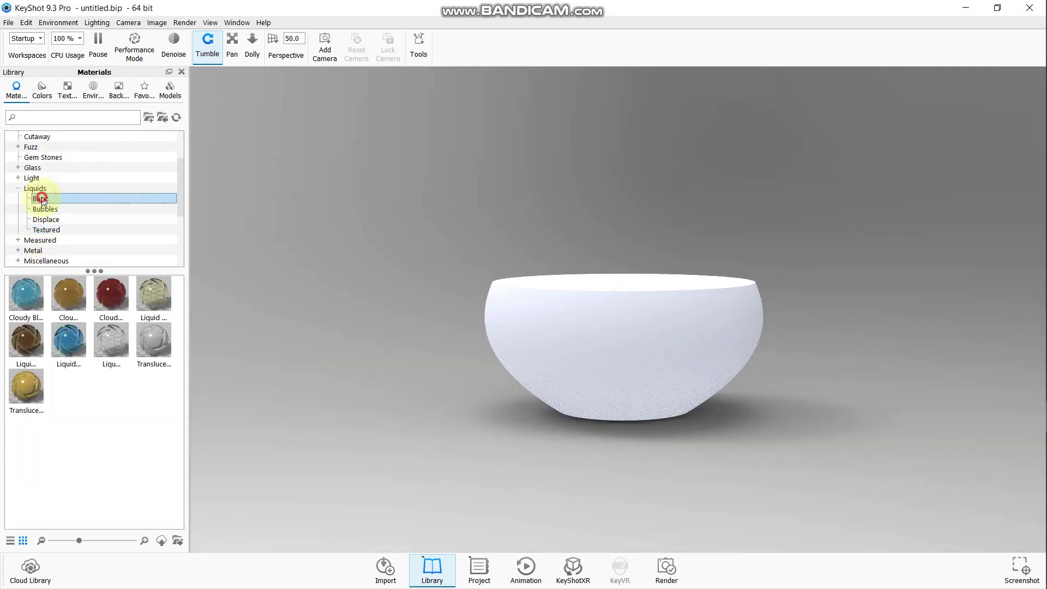
pyautogui.click(44, 209)
pyautogui.moveTo(30, 302); pyautogui.dragTo(565, 319)
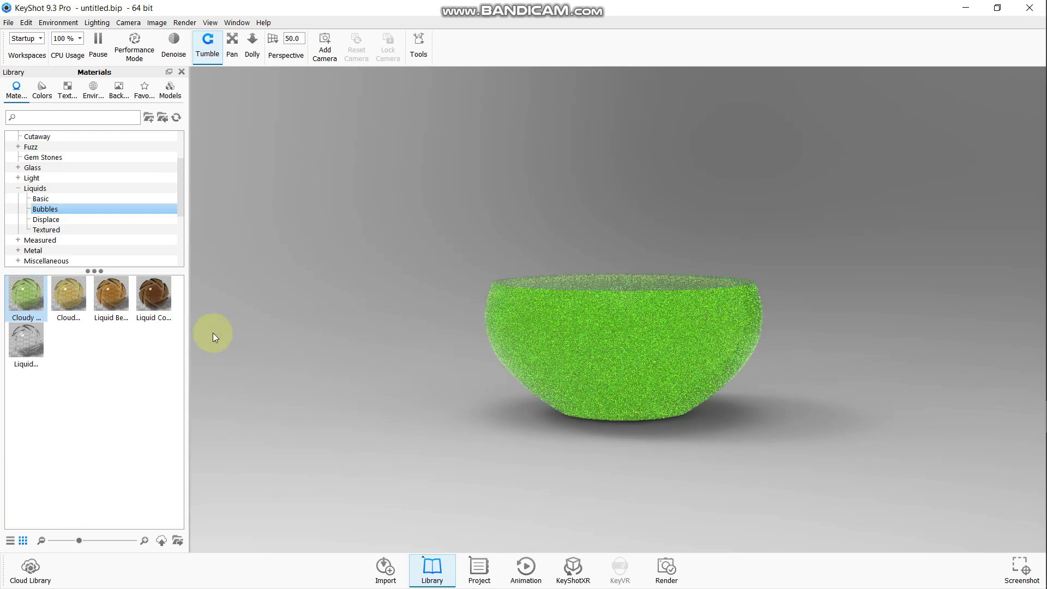
# Look through the other liquid categories and recolor the liquid body with Red from the color library.
pyautogui.click(44, 220)
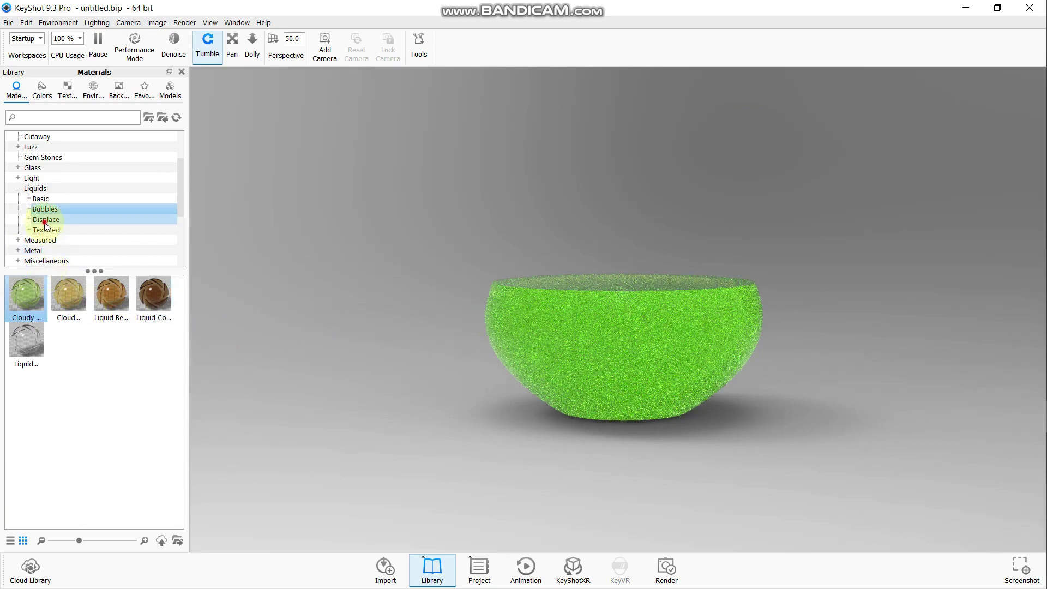
pyautogui.click(46, 230)
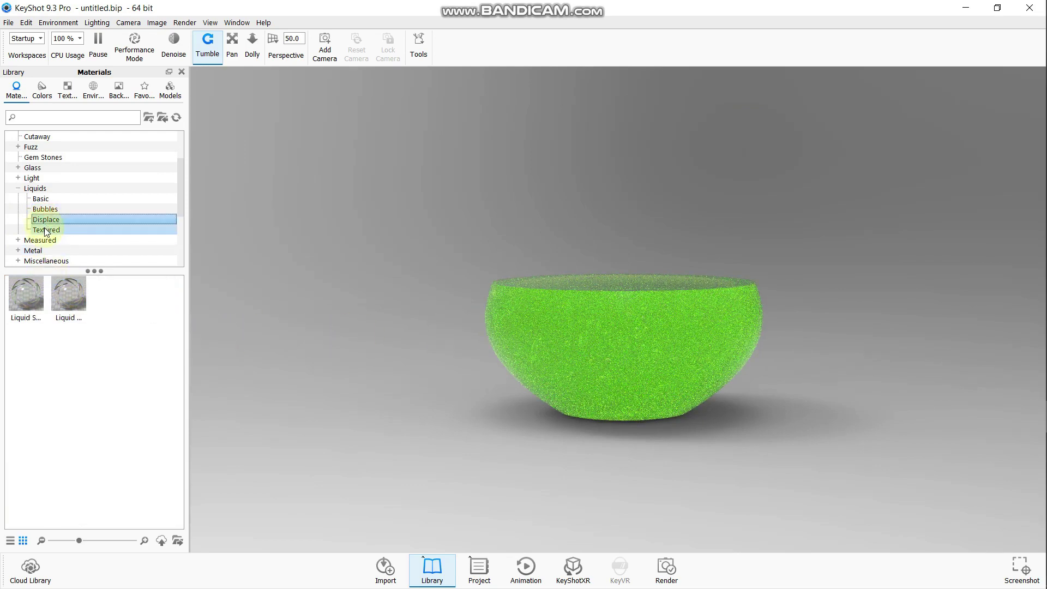
pyautogui.click(41, 200)
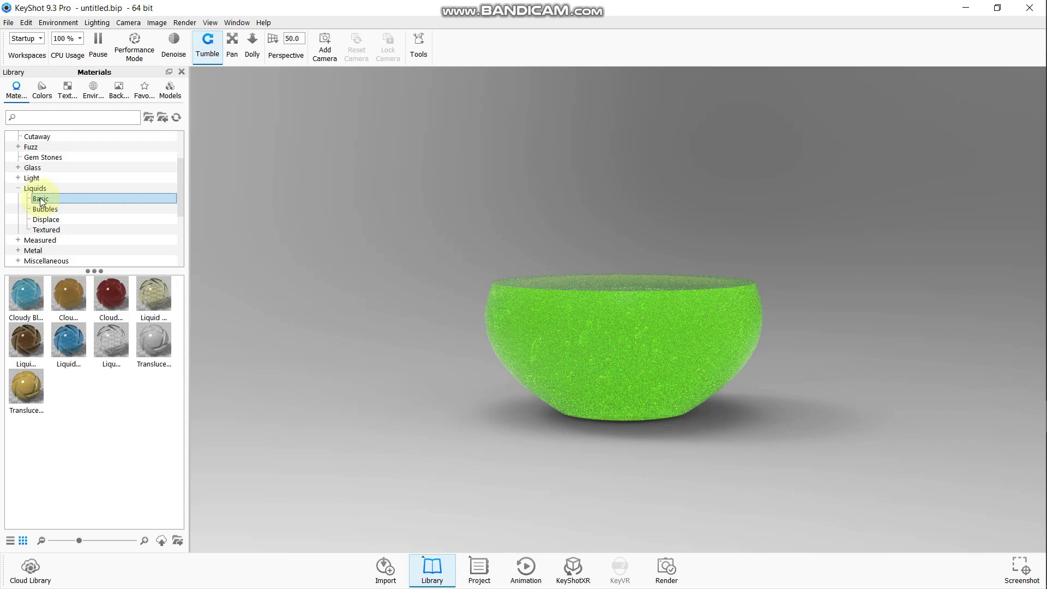
pyautogui.click(42, 88)
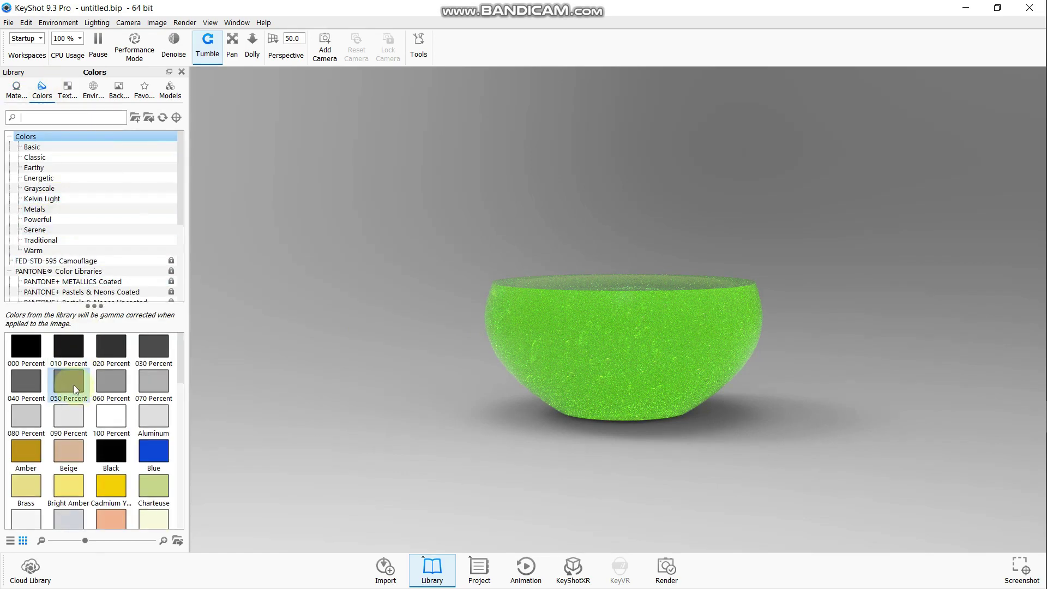
pyautogui.scroll(-5, 71, 381)
pyautogui.scroll(-4, 61, 377)
pyautogui.scroll(3, 67, 391)
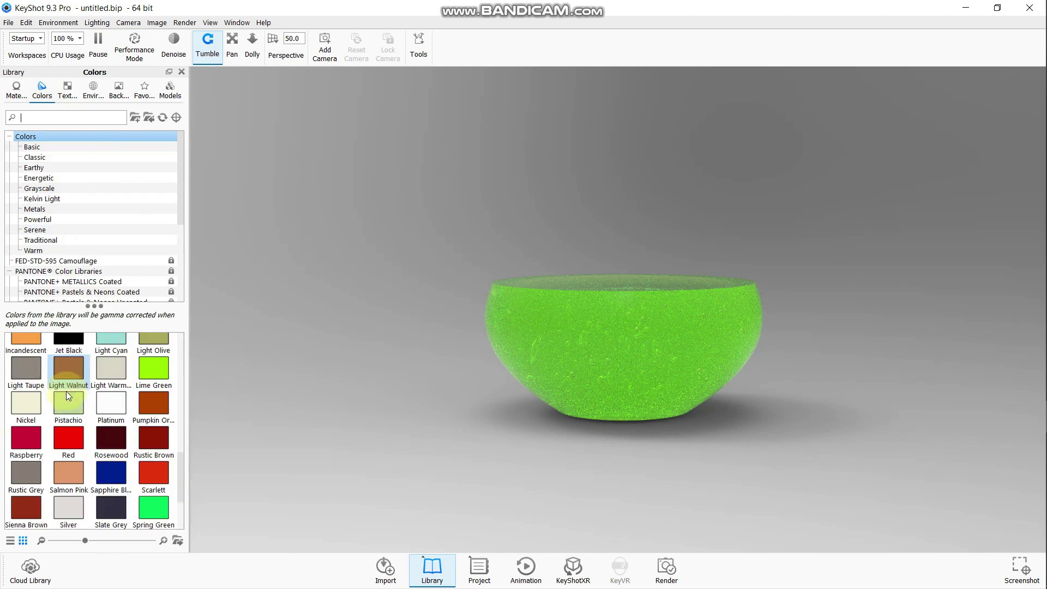
pyautogui.moveTo(67, 437); pyautogui.dragTo(558, 314)
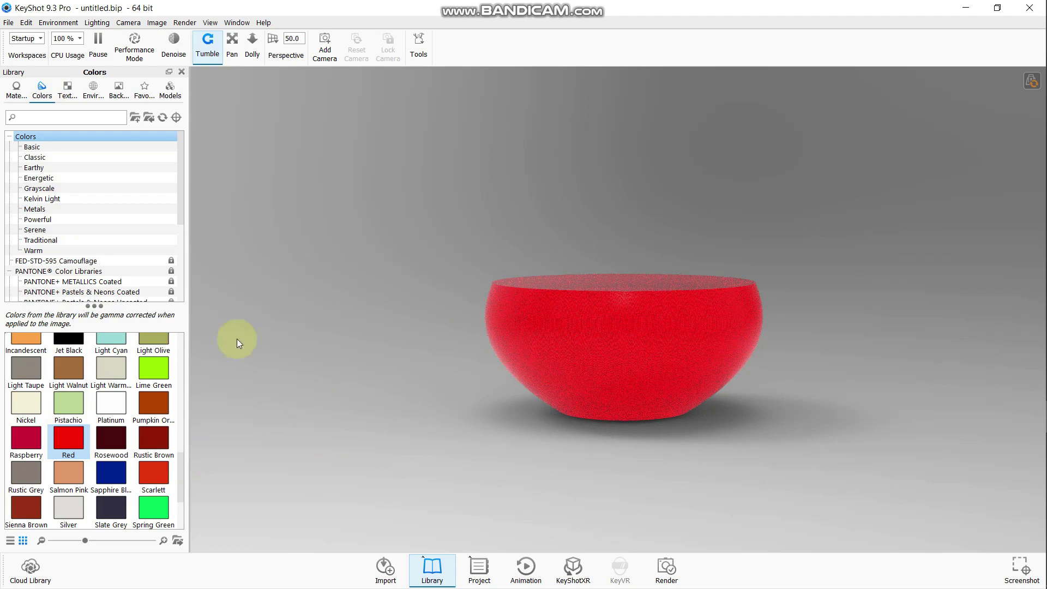
# Show all hidden parts and copy the jug's material.
pyautogui.rightClick(582, 242)
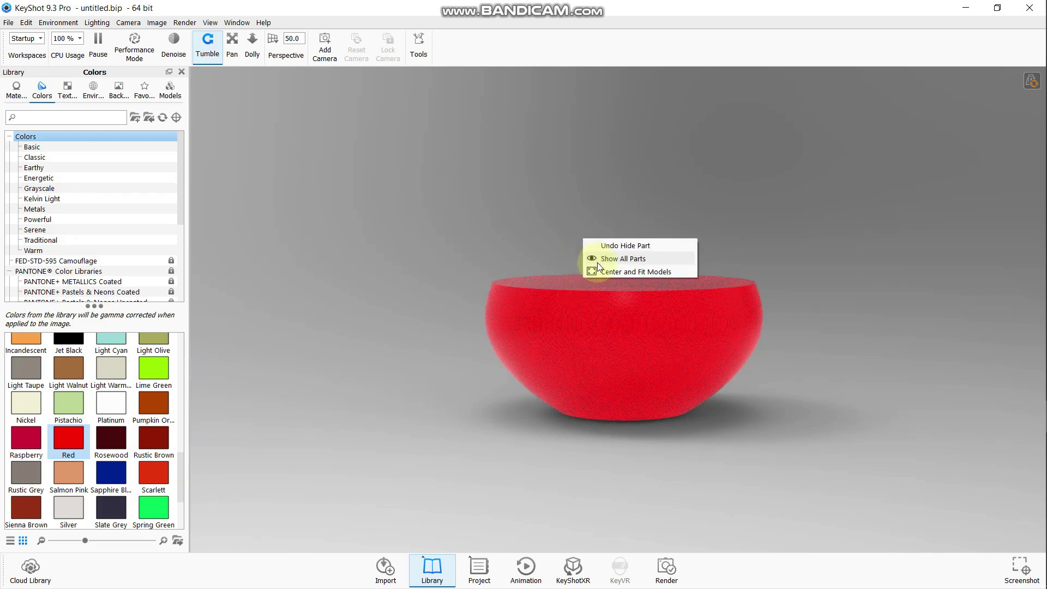
pyautogui.click(598, 262)
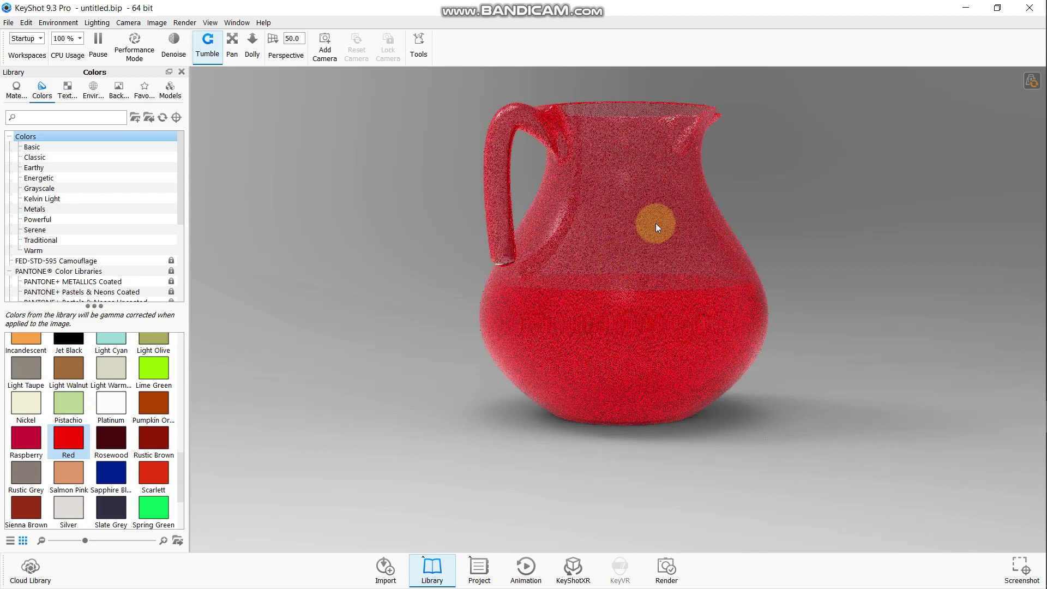
pyautogui.rightClick(645, 174)
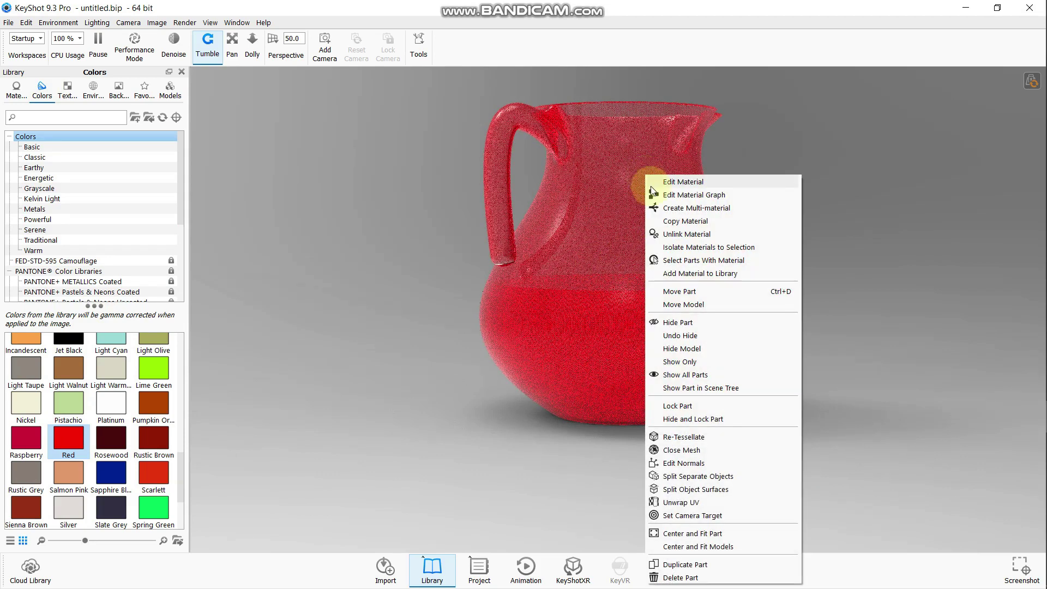
pyautogui.click(674, 222)
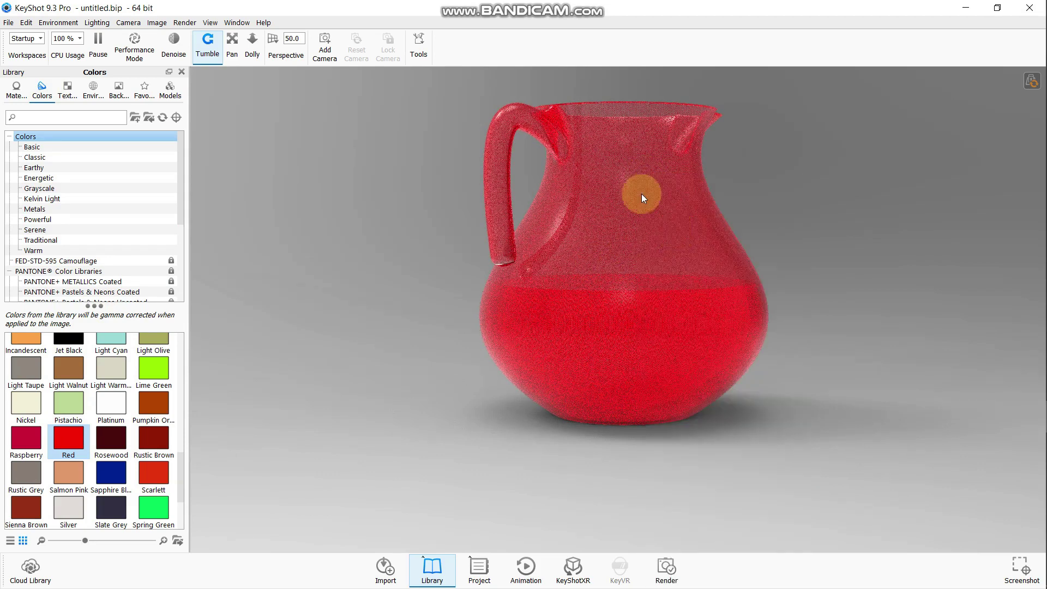
# Show only the jug and apply the clear glass material from the Glass > Basic category to it.
pyautogui.rightClick(624, 168)
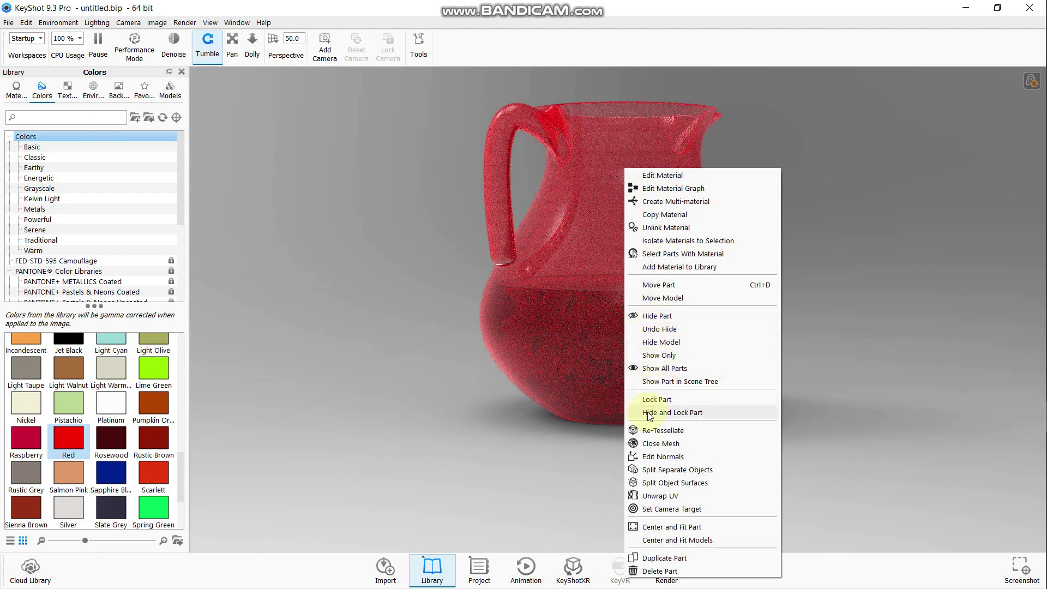
pyautogui.click(657, 355)
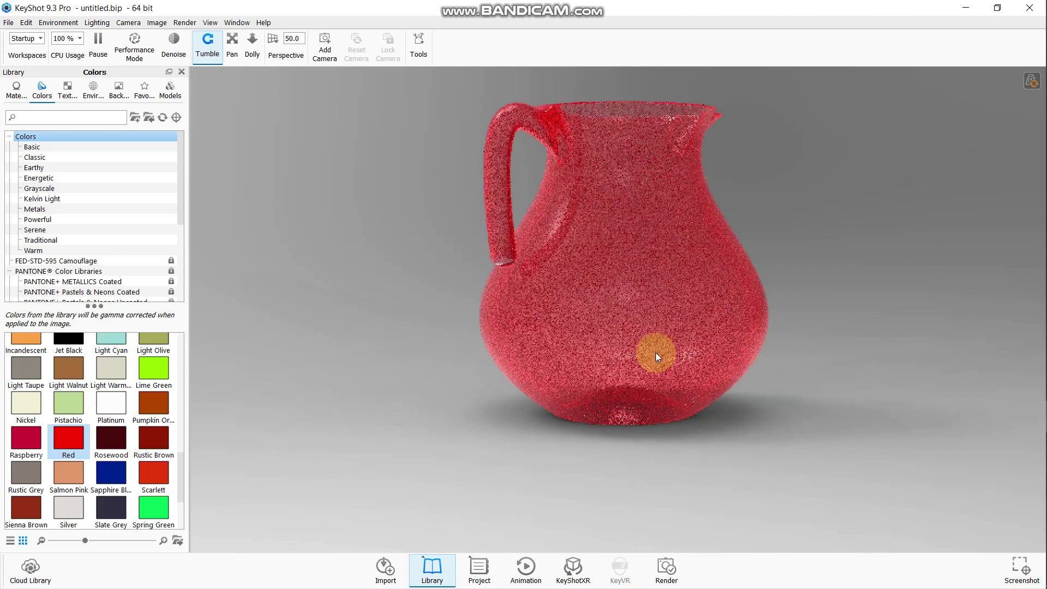
pyautogui.click(15, 89)
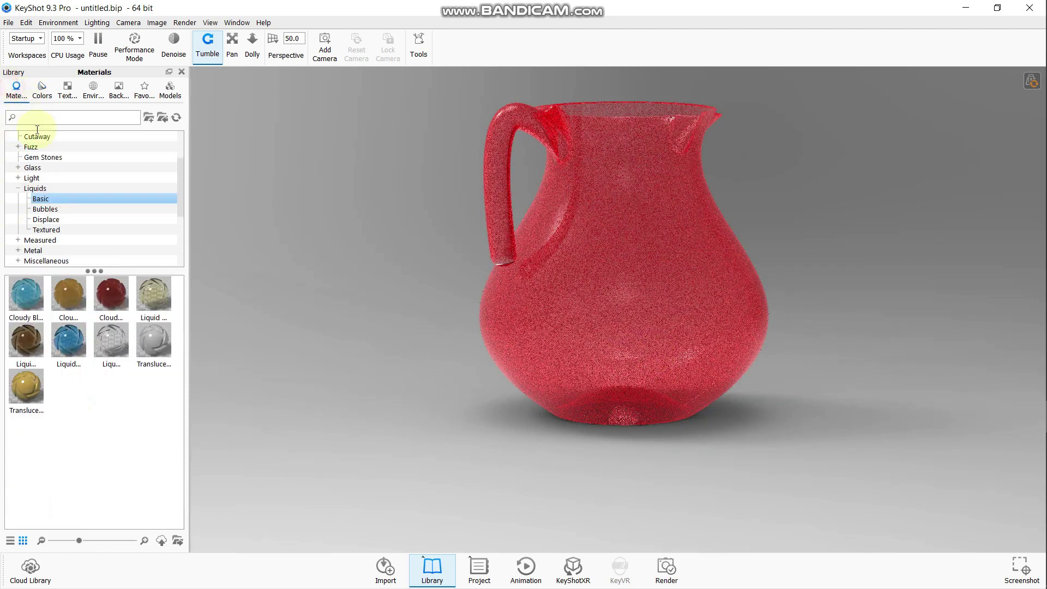
pyautogui.doubleClick(28, 170)
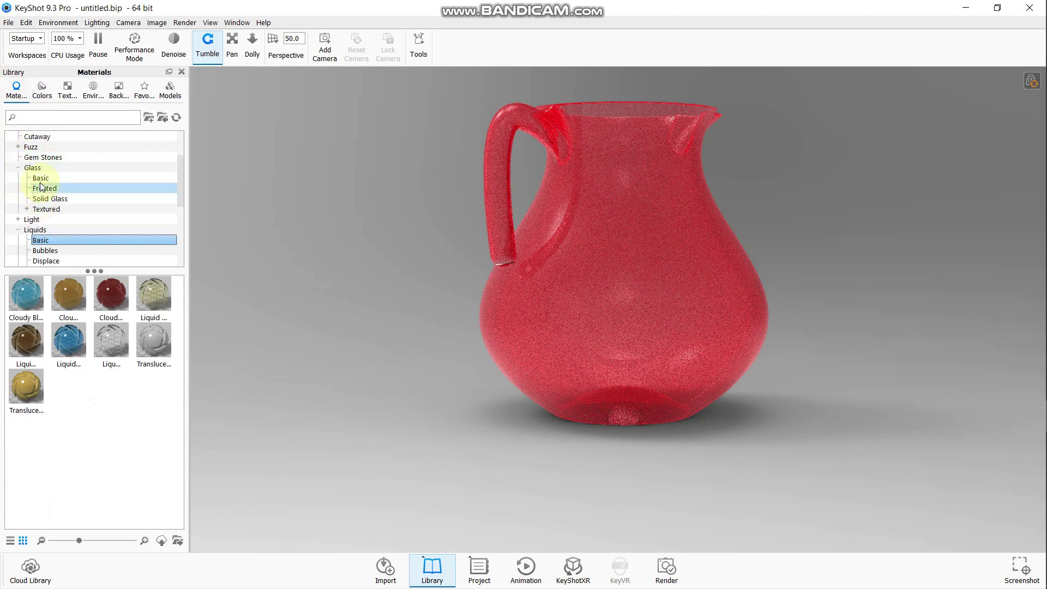
pyautogui.click(40, 178)
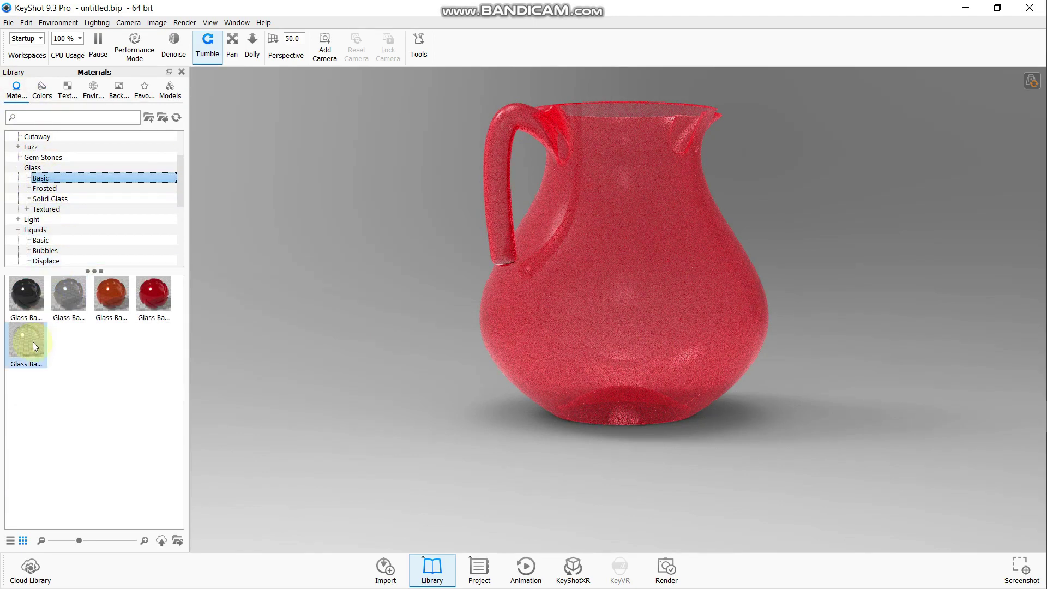
pyautogui.moveTo(25, 338); pyautogui.dragTo(581, 201)
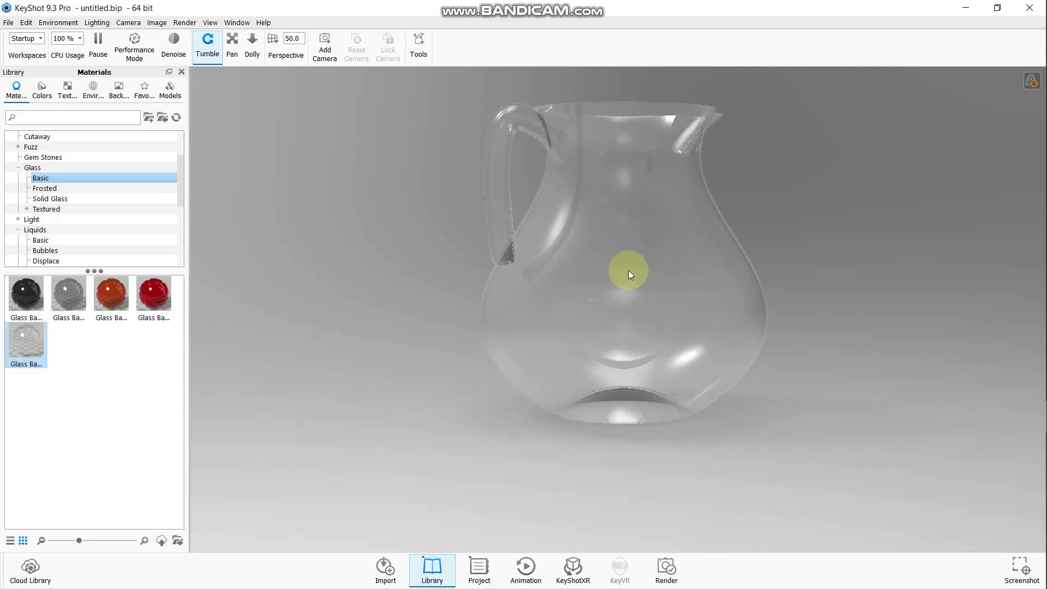
# Bring the liquid body back into view together with the glass jug.
pyautogui.moveTo(622, 265); pyautogui.dragTo(556, 283)
pyautogui.rightClick(574, 254)
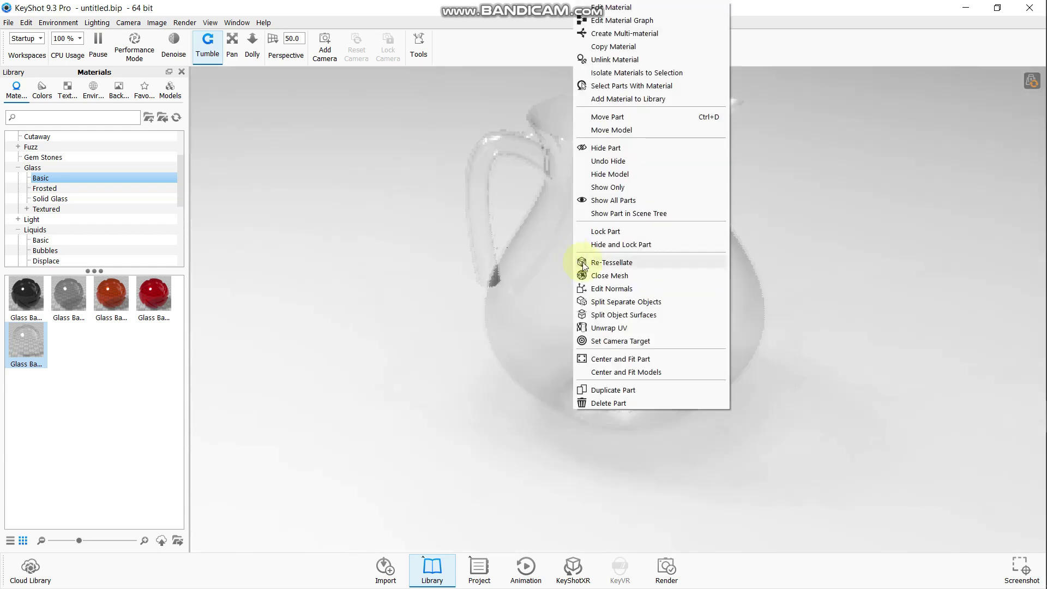
pyautogui.click(609, 202)
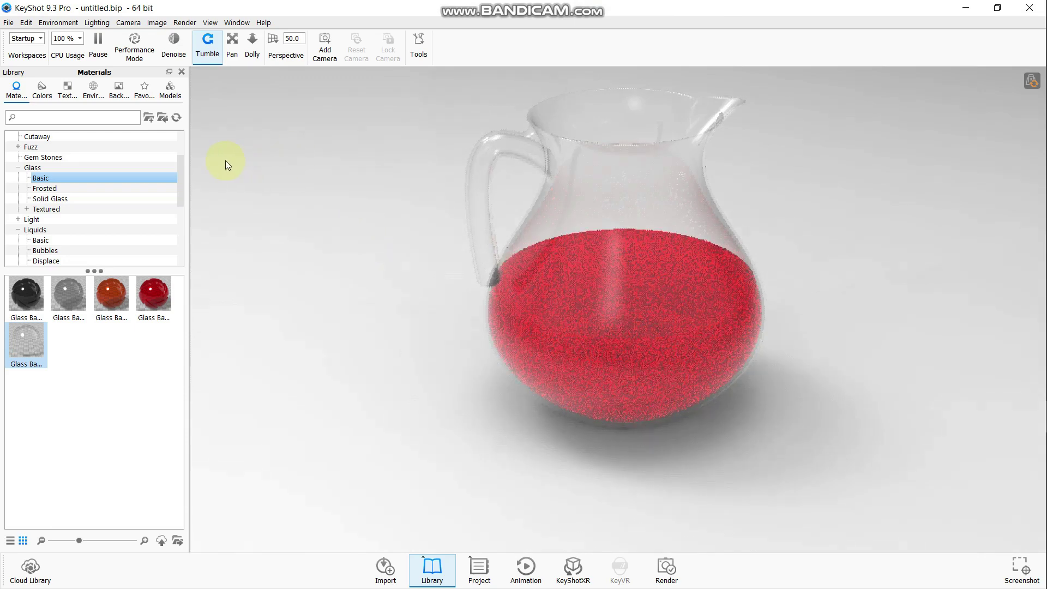
# Browse the backplate categories and set the black Studio backdrop as the scene background.
pyautogui.click(93, 97)
pyautogui.click(119, 90)
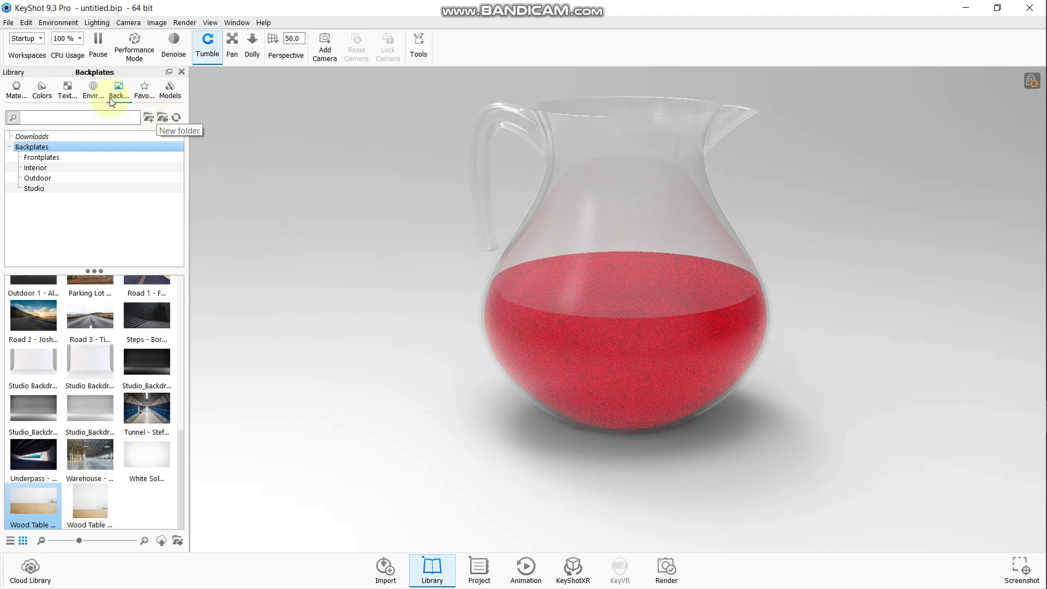
pyautogui.click(52, 162)
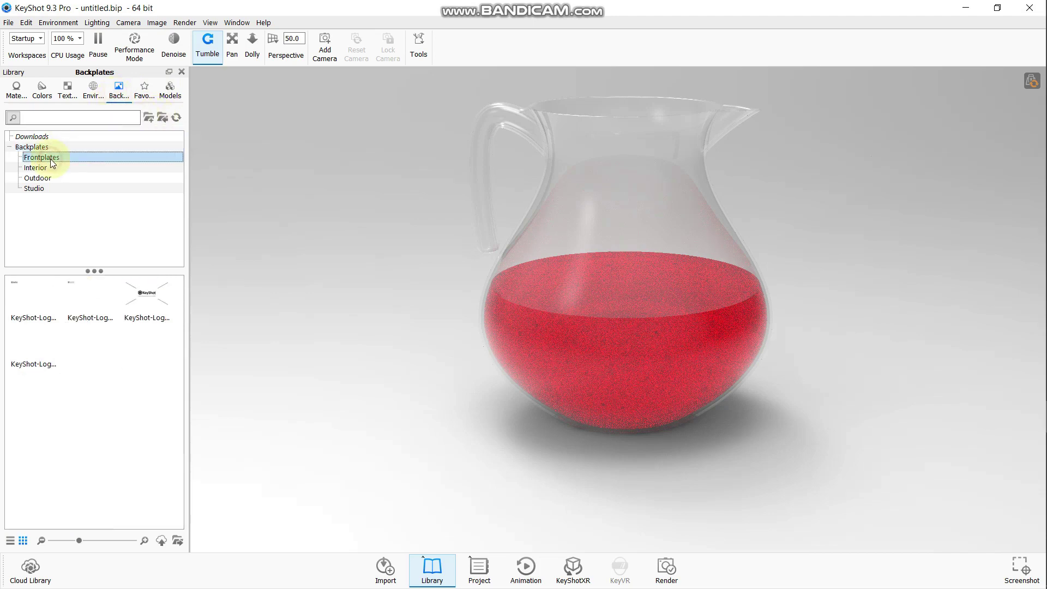
pyautogui.click(52, 167)
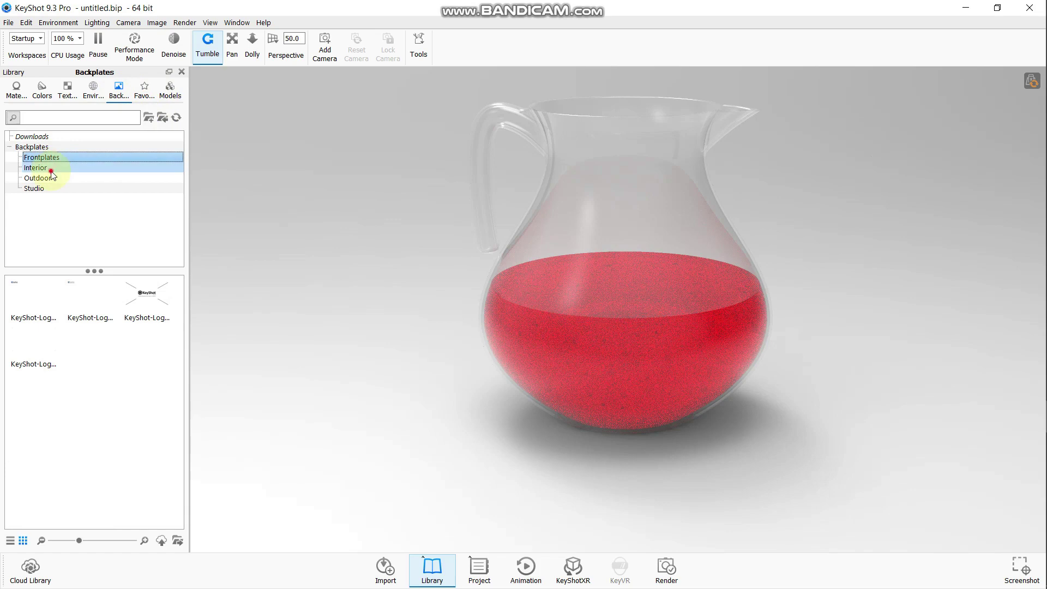
pyautogui.click(53, 178)
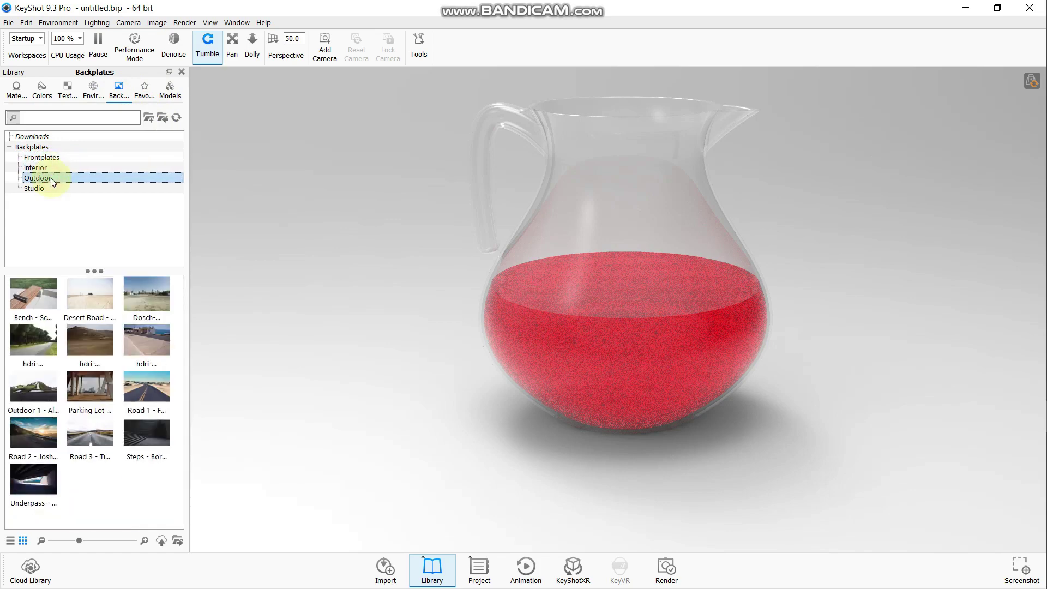
pyautogui.click(53, 189)
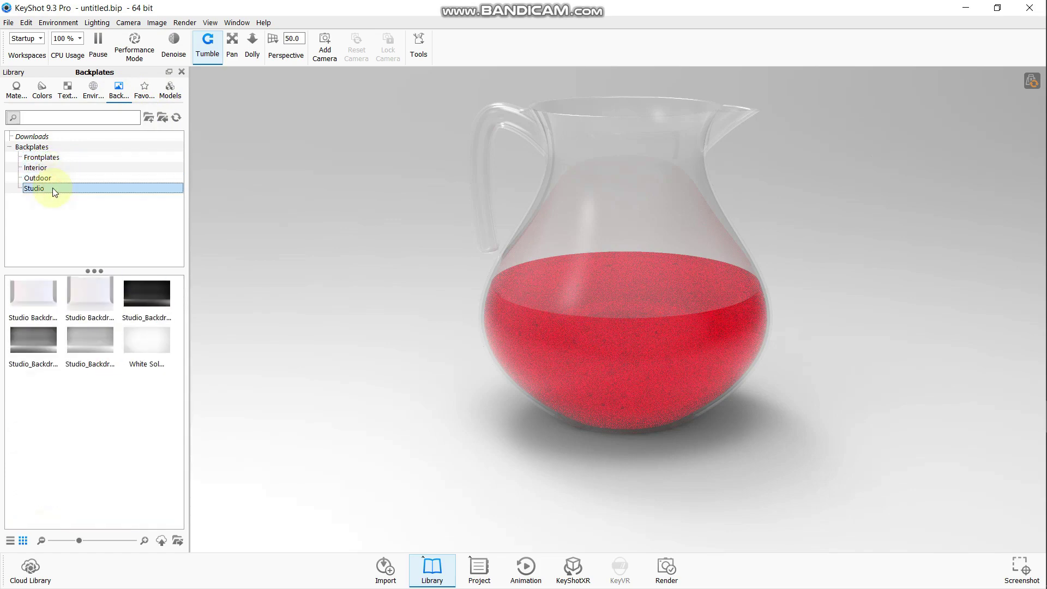
pyautogui.moveTo(130, 298); pyautogui.dragTo(280, 294)
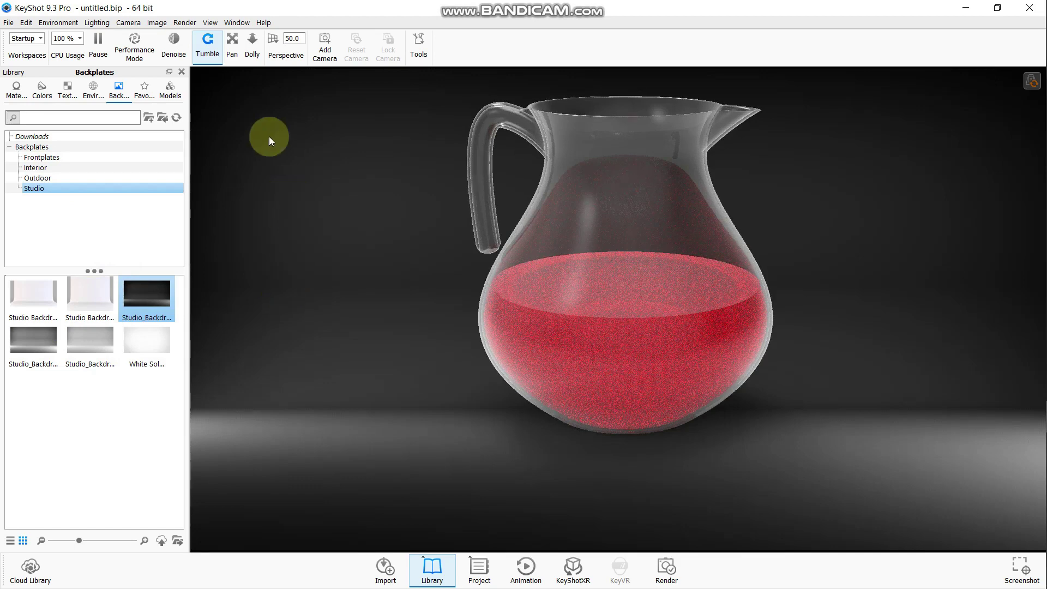
# Render the jug as a JPEG still image with 200 maximum samples, accept the finished render and close the render dialog.
pyautogui.click(667, 570)
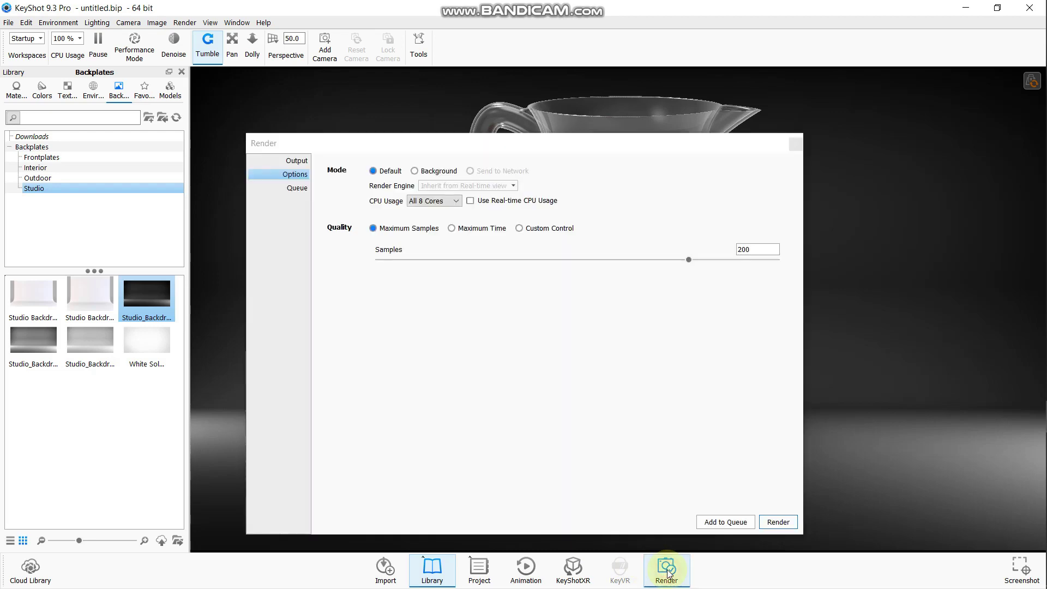
pyautogui.click(307, 163)
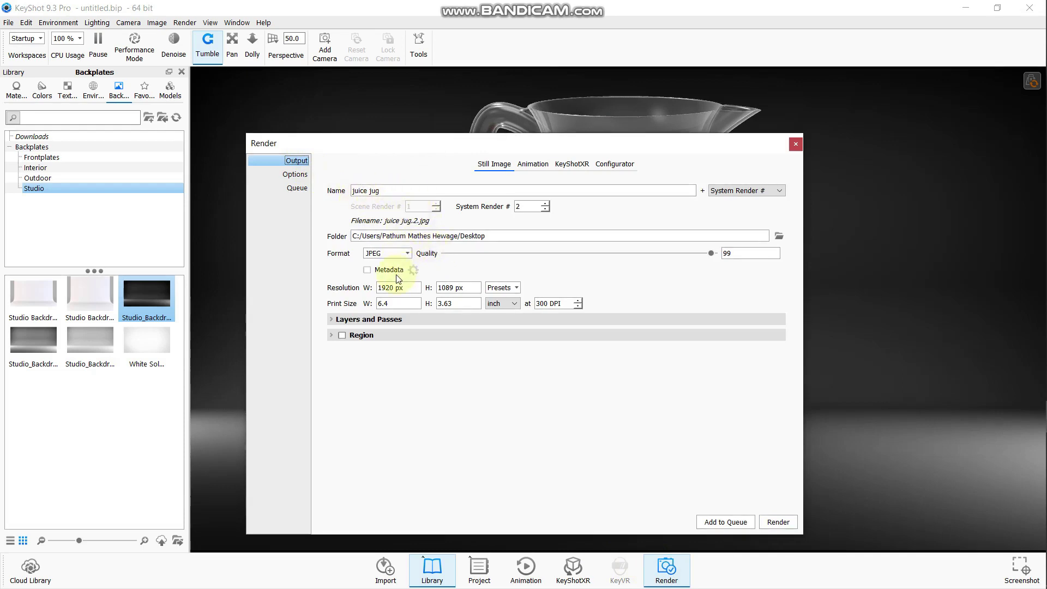
pyautogui.click(295, 175)
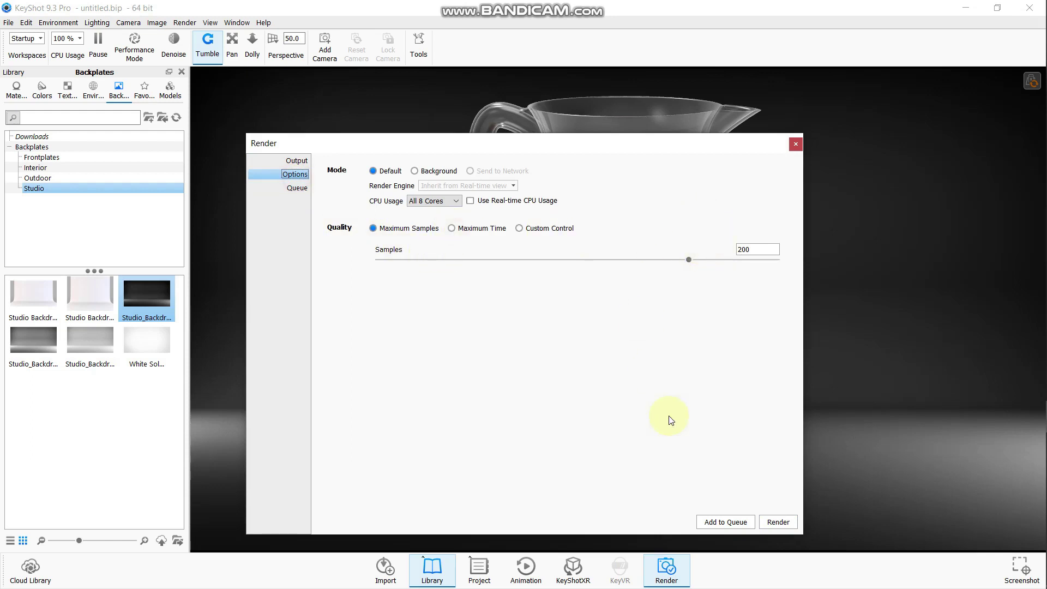
pyautogui.click(779, 522)
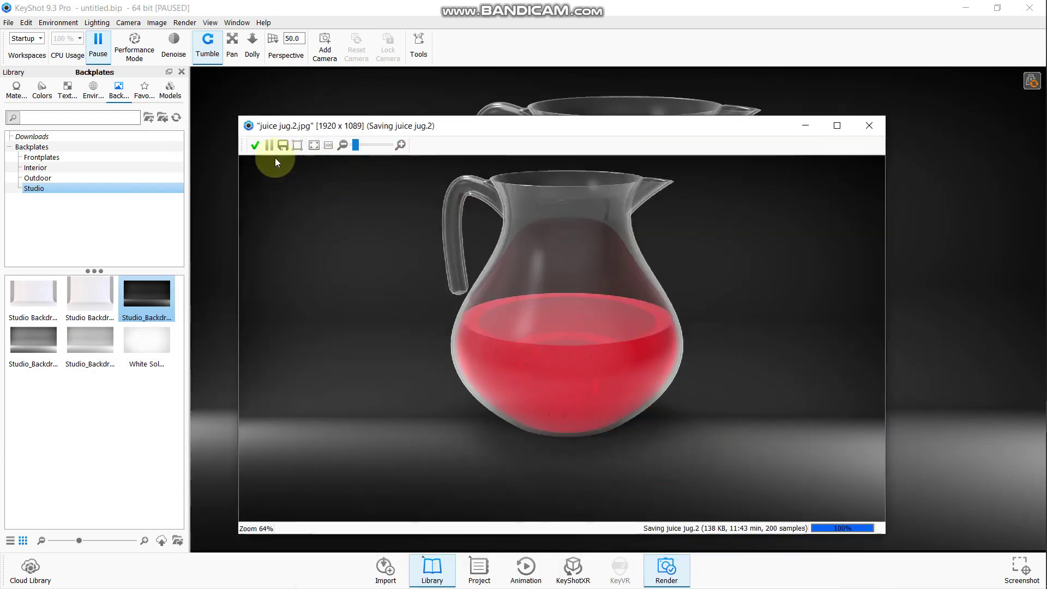
pyautogui.click(255, 145)
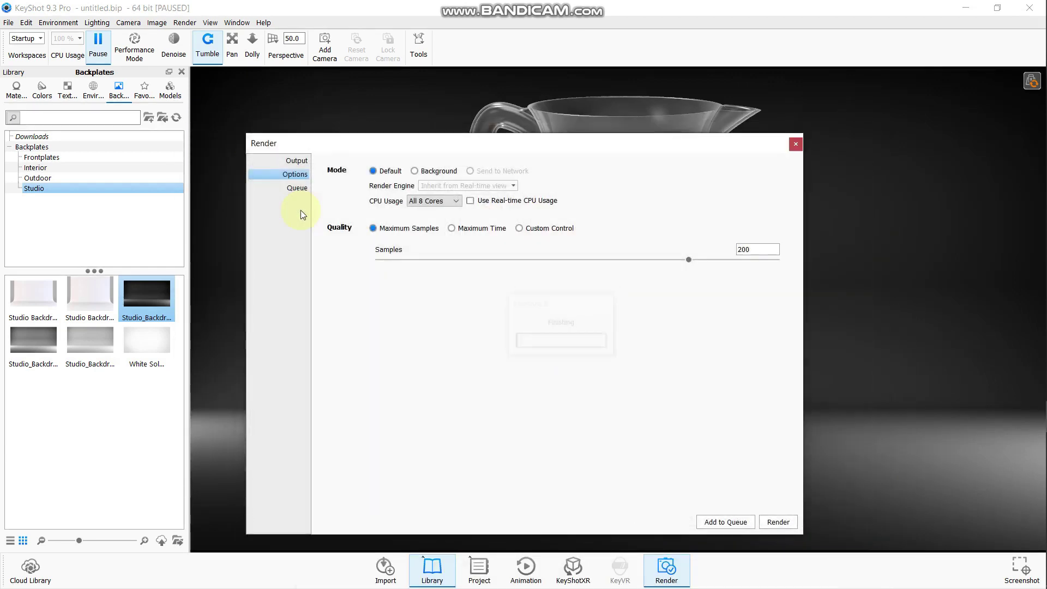
pyautogui.click(795, 145)
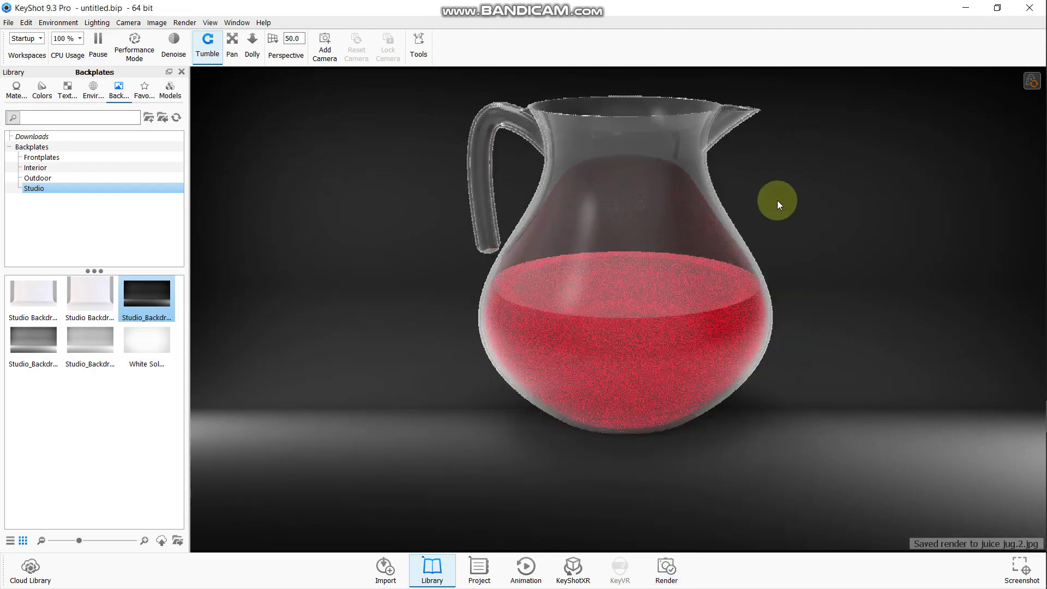
# Minimize KeyShot and open the rendered image juice jug.2 from the desktop in Photos.
pyautogui.click(965, 9)
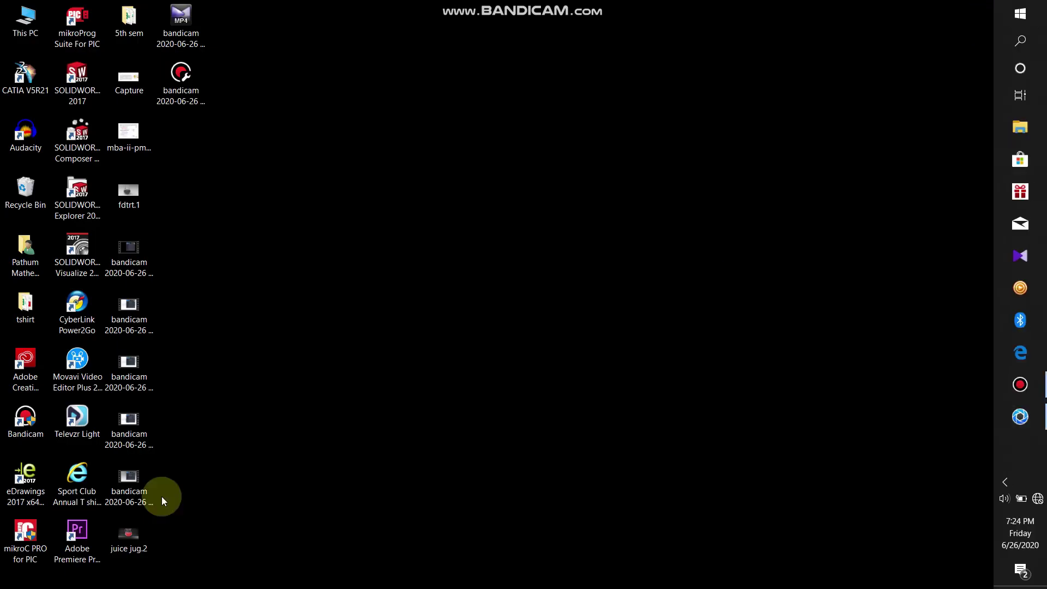
pyautogui.doubleClick(122, 531)
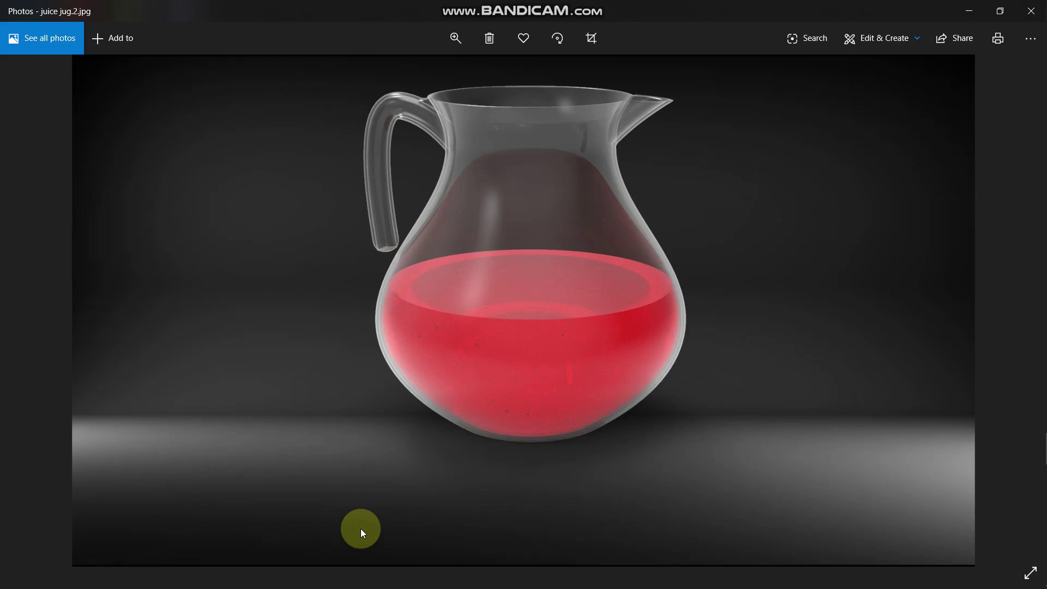